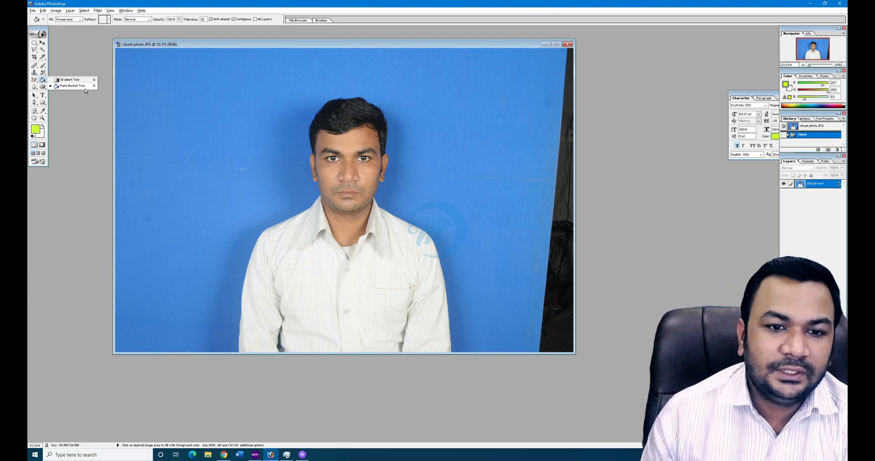
# - Try a yellow-green to white gradient fill on the photo, then undo it
pyautogui.click(61, 81)
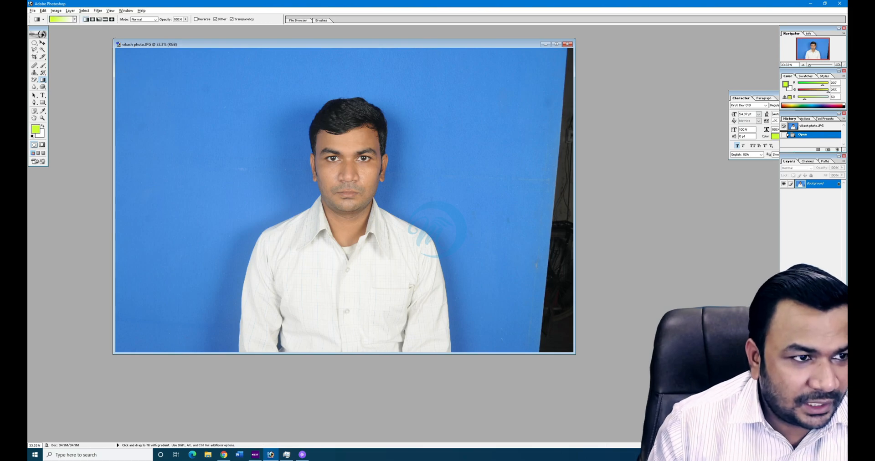
pyautogui.moveTo(569, 298); pyautogui.dragTo(576, 303)
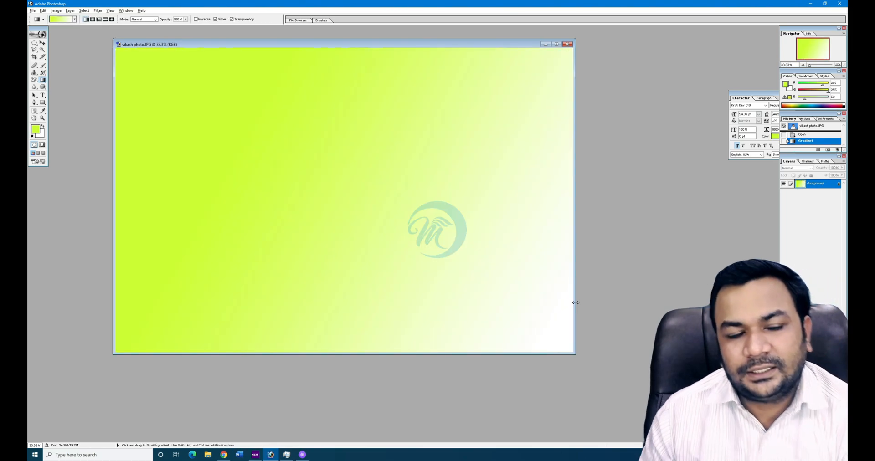
pyautogui.hotkey('ctrl', 'z')
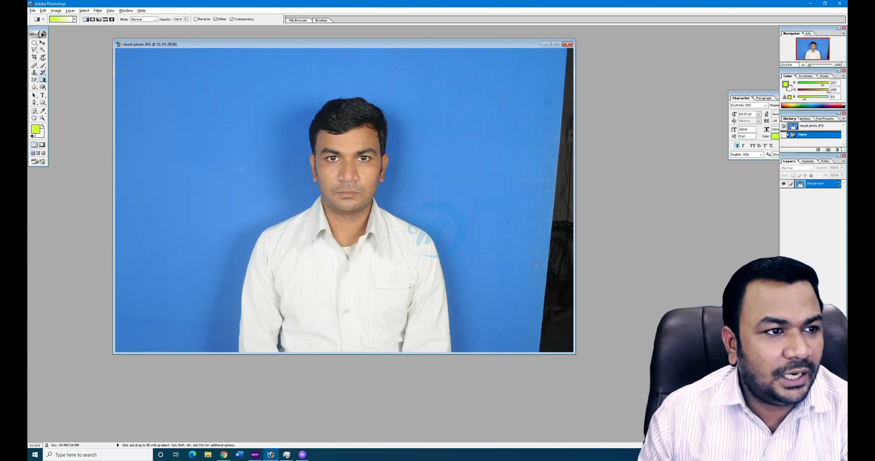
# - Fill an elliptical selection on the upper-left background with a green-to-white gradient, then undo and deselect
pyautogui.click(35, 44)
pyautogui.moveTo(159, 80); pyautogui.dragTo(256, 182)
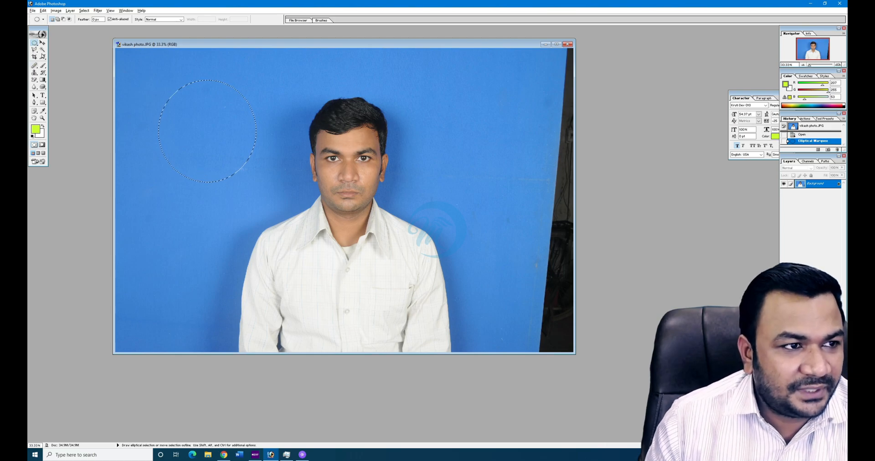
pyautogui.click(43, 79)
pyautogui.moveTo(181, 111); pyautogui.dragTo(210, 136)
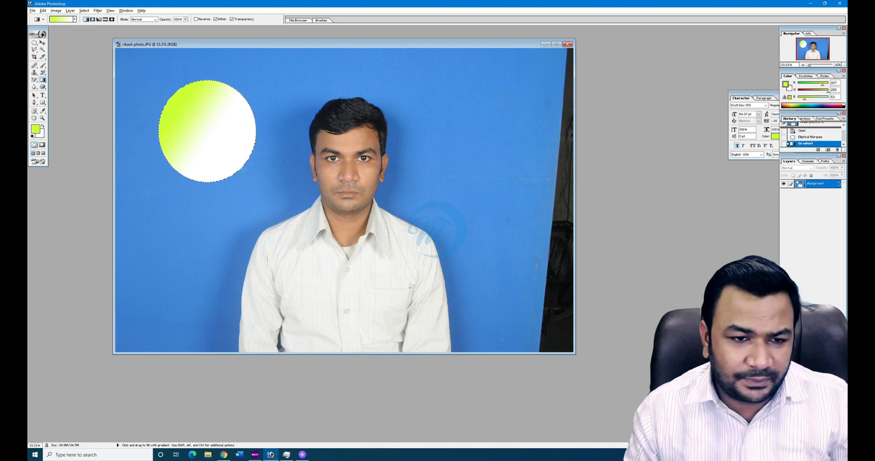
pyautogui.hotkey('ctrl', 'z')
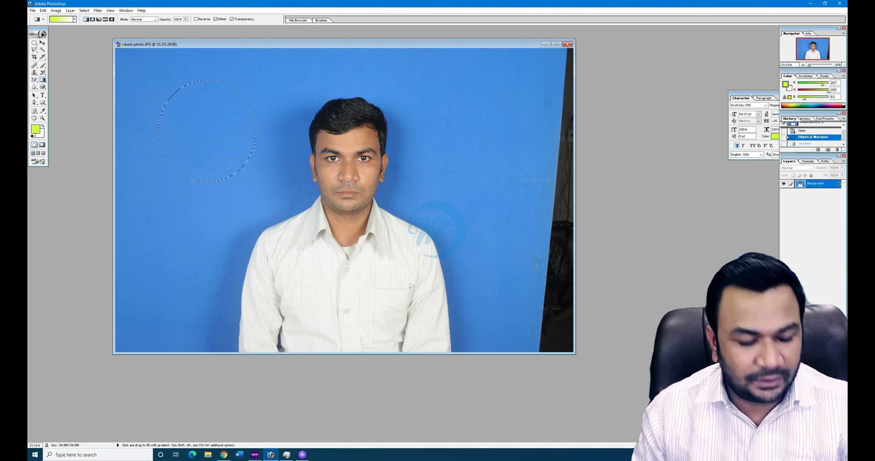
pyautogui.hotkey('ctrl', 'd')
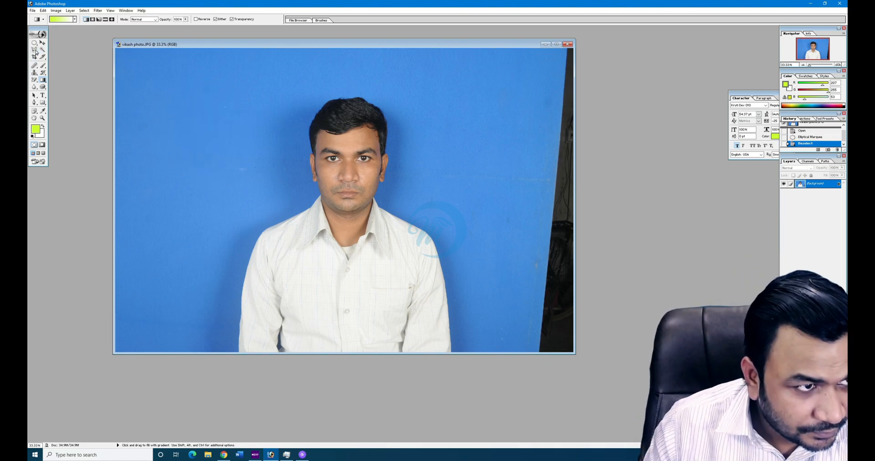
pyautogui.moveTo(36, 53); pyautogui.dragTo(64, 63)
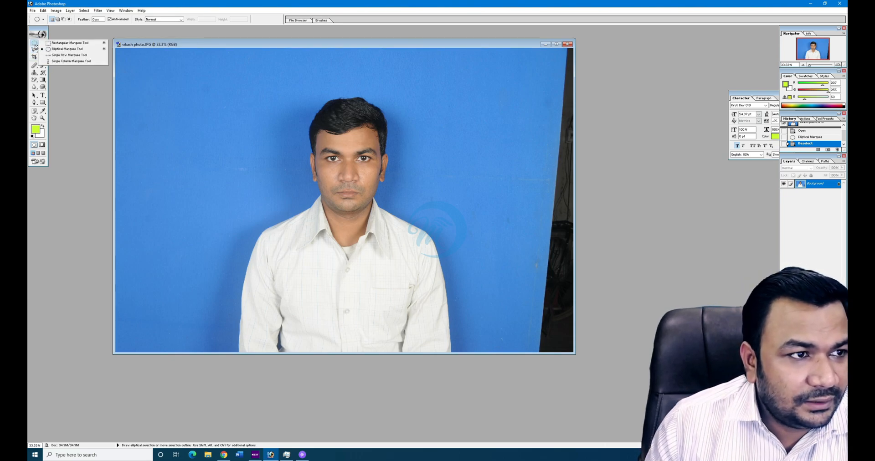
# - Select the blue background with two Magic Wand clicks
pyautogui.click(42, 50)
pyautogui.click(260, 235)
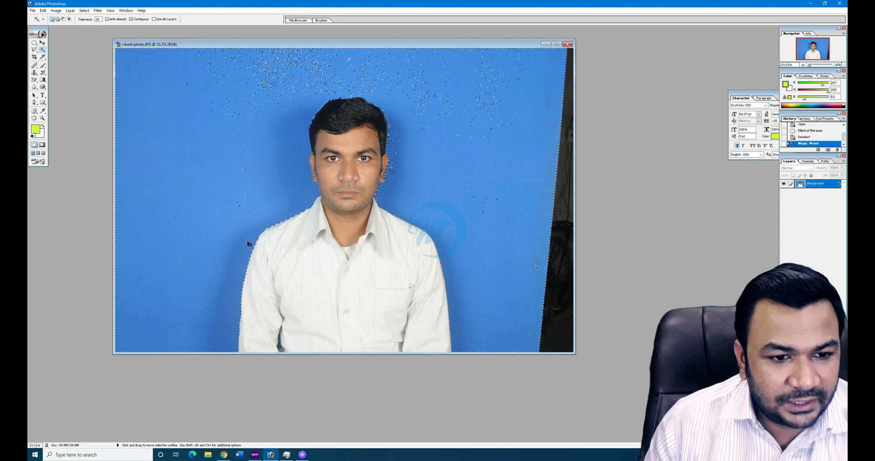
pyautogui.keyDown('shift'); pyautogui.click(536, 265); pyautogui.keyUp('shift')
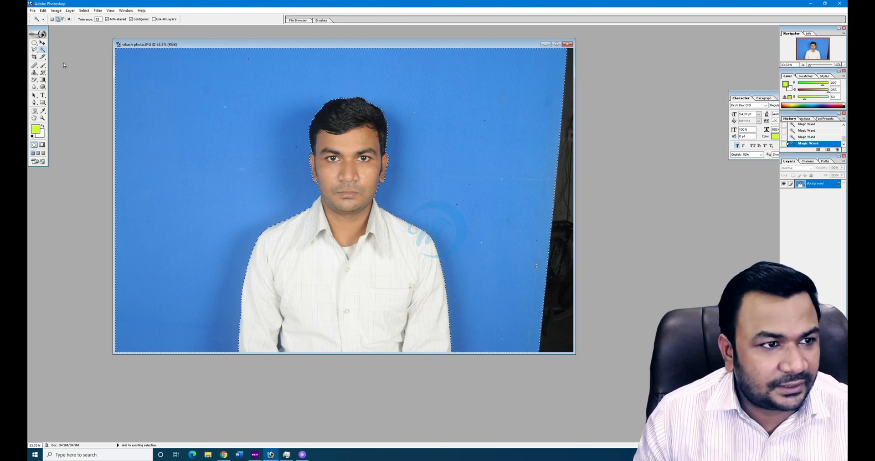
# - Add rectangular marquee areas to absorb the stray background specks at the top and right
pyautogui.moveTo(34, 43); pyautogui.dragTo(59, 42)
pyautogui.click(57, 20)
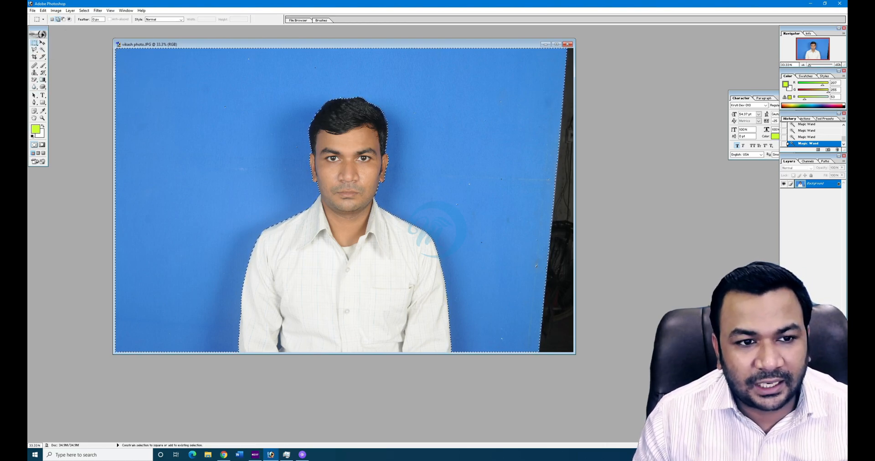
pyautogui.moveTo(176, 48); pyautogui.dragTo(41, 64)
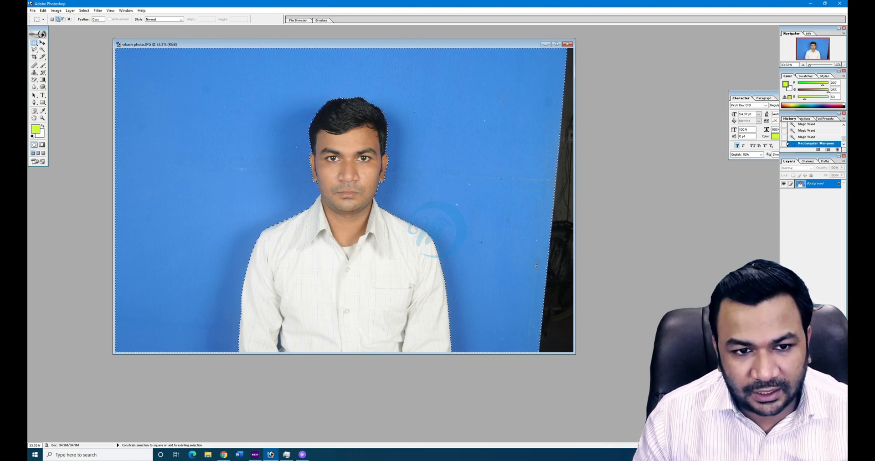
pyautogui.moveTo(401, 105); pyautogui.dragTo(492, 192)
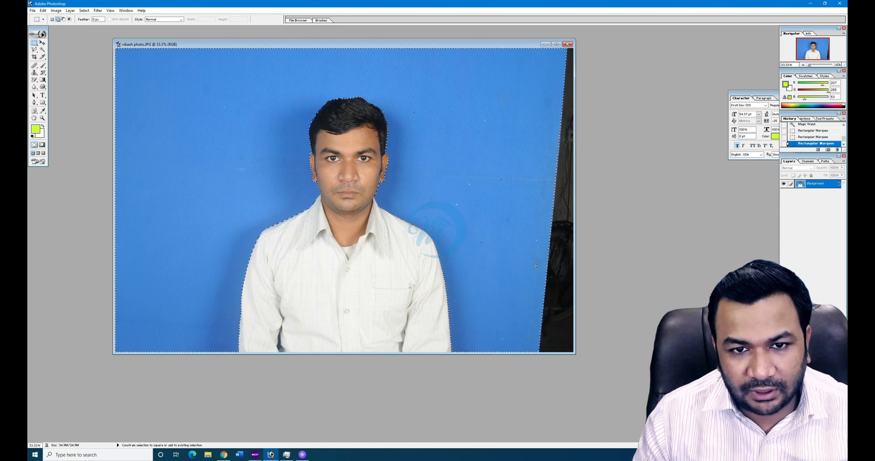
pyautogui.moveTo(545, 197); pyautogui.dragTo(605, 265)
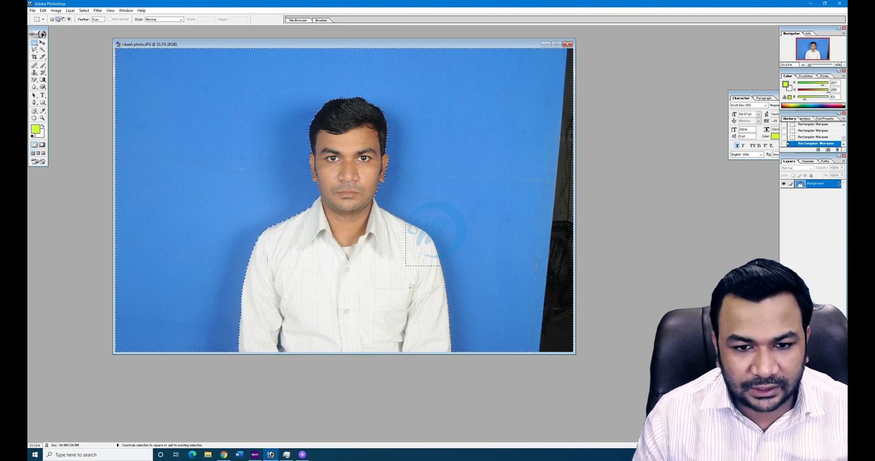
pyautogui.hotkey('ctrl', 'alt', 'z')
pyautogui.hotkey('ctrl', 'alt', 'z')
pyautogui.hotkey('ctrl', 'alt', 'z')
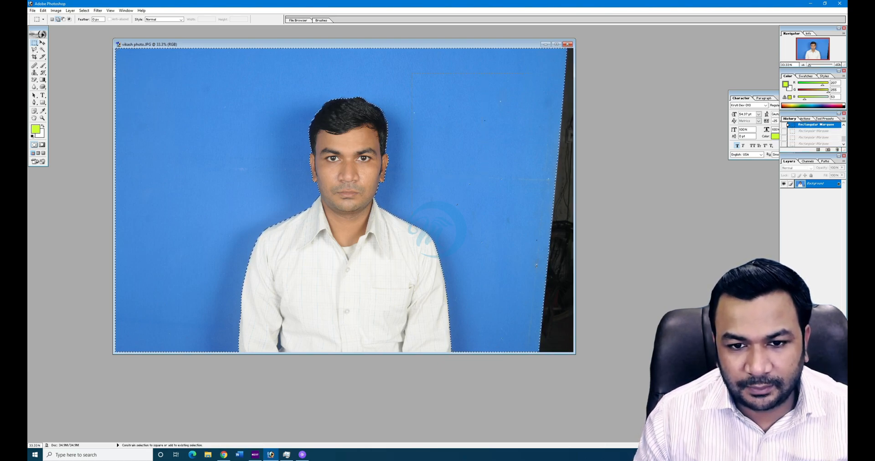
pyautogui.hotkey('ctrl', 'shift', 'z')
pyautogui.hotkey('ctrl', 'shift', 'z')
pyautogui.hotkey('ctrl', 'shift', 'z')
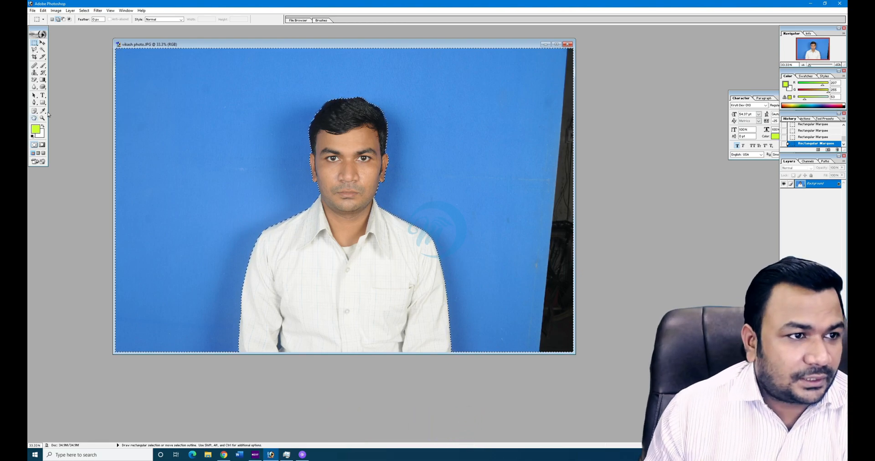
pyautogui.click(43, 66)
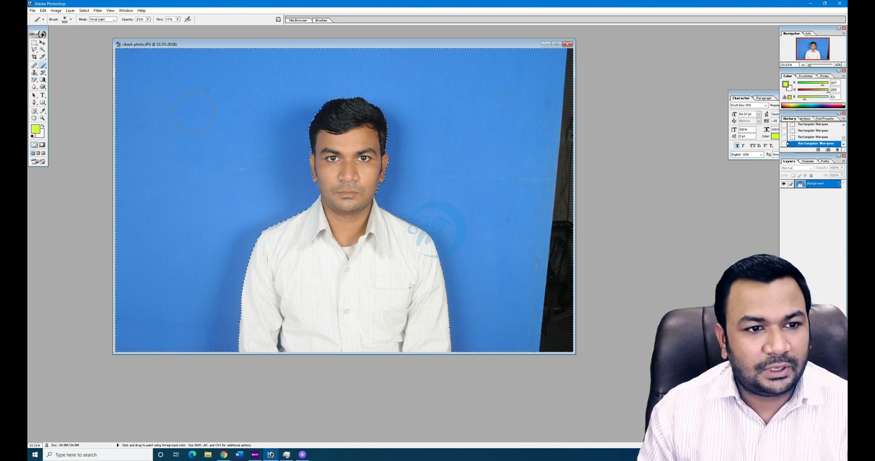
# - Set the brush to Normal mode at 100% opacity and paint the selected background yellow-green
pyautogui.click(131, 161)
pyautogui.click(98, 24)
pyautogui.click(148, 20)
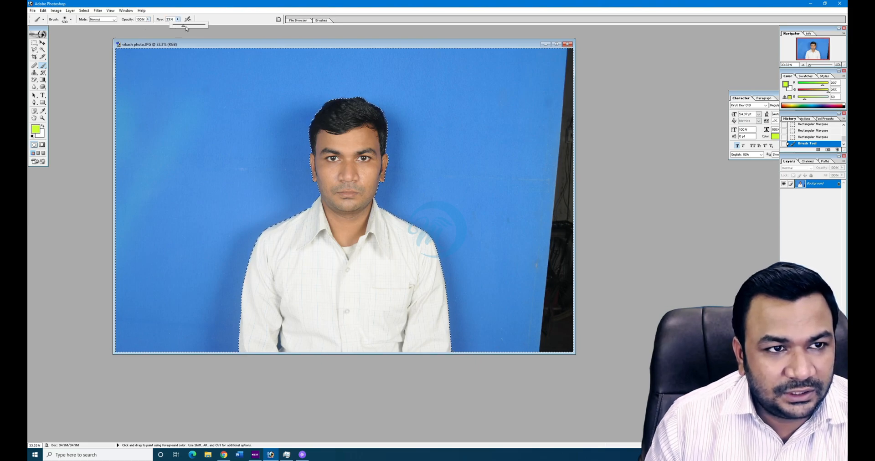
pyautogui.moveTo(164, 183)
pyautogui.mouseDown()
pyautogui.moveTo(201, 319)
pyautogui.moveTo(205, 274)
pyautogui.moveTo(255, 114)
pyautogui.mouseUp()
pyautogui.moveTo(278, 191); pyautogui.dragTo(273, 228)
pyautogui.moveTo(264, 191)
pyautogui.mouseDown()
pyautogui.moveTo(292, 91)
pyautogui.moveTo(351, 73)
pyautogui.moveTo(367, 78)
pyautogui.mouseUp()
pyautogui.moveTo(340, 310)
pyautogui.mouseDown()
pyautogui.moveTo(378, 293)
pyautogui.moveTo(437, 182)
pyautogui.moveTo(497, 182)
pyautogui.moveTo(510, 206)
pyautogui.moveTo(538, 182)
pyautogui.moveTo(542, 283)
pyautogui.moveTo(561, 292)
pyautogui.mouseUp()
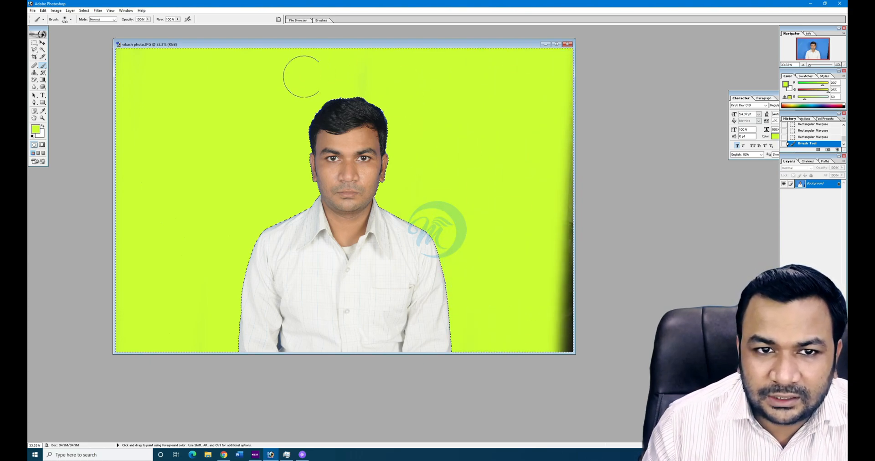
pyautogui.moveTo(565, 329); pyautogui.dragTo(567, 118)
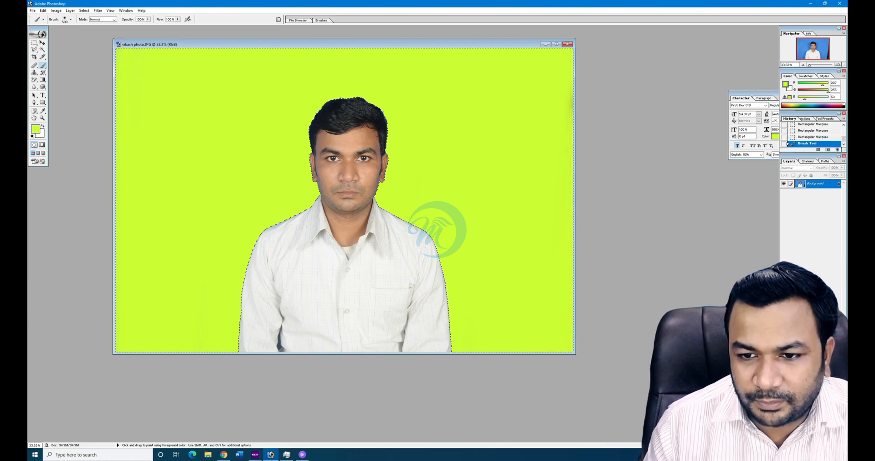
# - Deselect and zoom to inspect, then restore the selection and revert the background to blue
pyautogui.hotkey('ctrl', 'd')
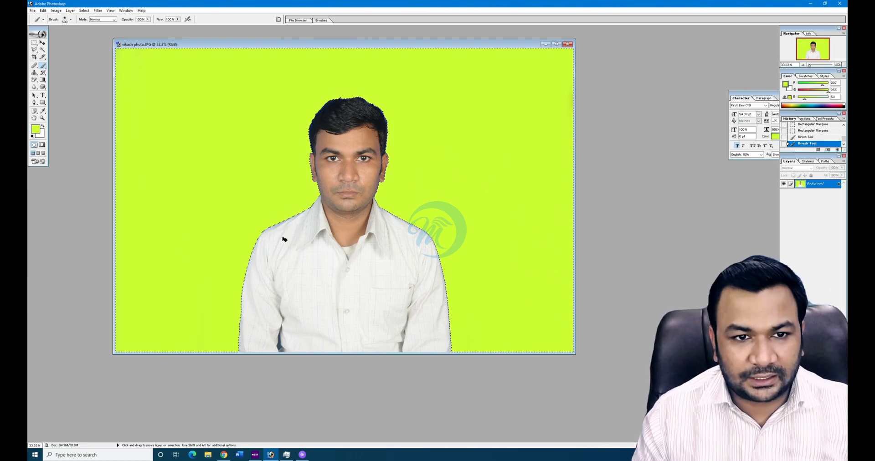
pyautogui.hotkey('ctrl', '+')
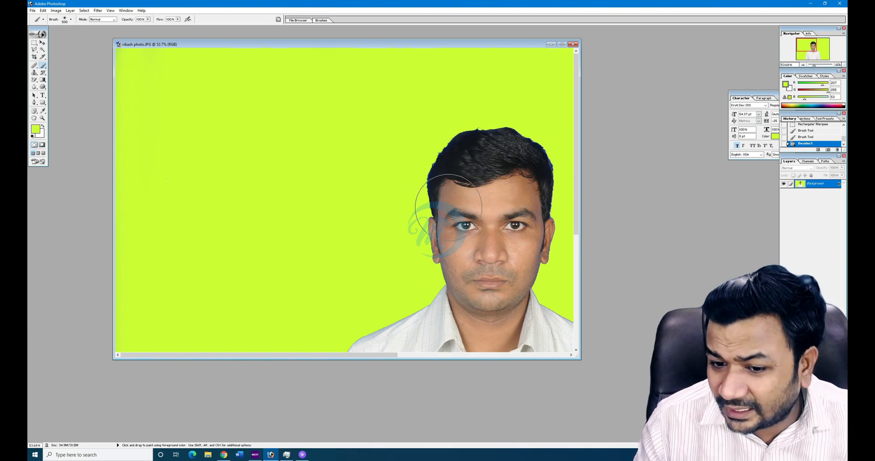
pyautogui.hotkey('ctrl', '-')
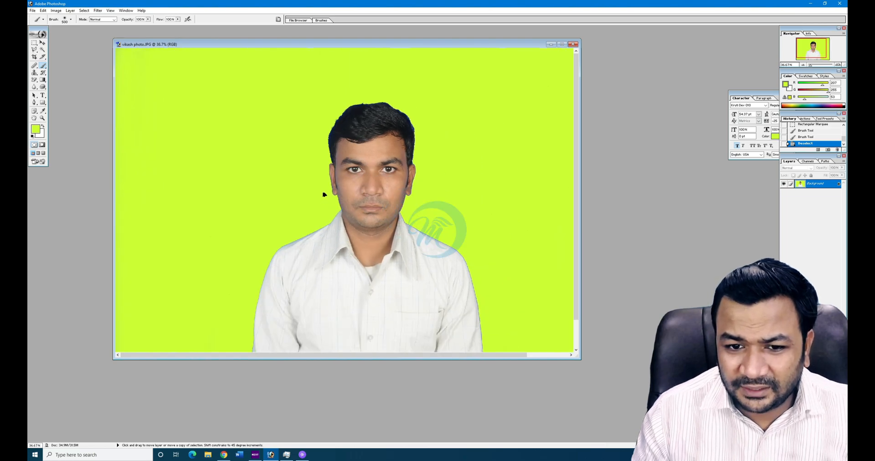
pyautogui.hotkey('ctrl', 'z')
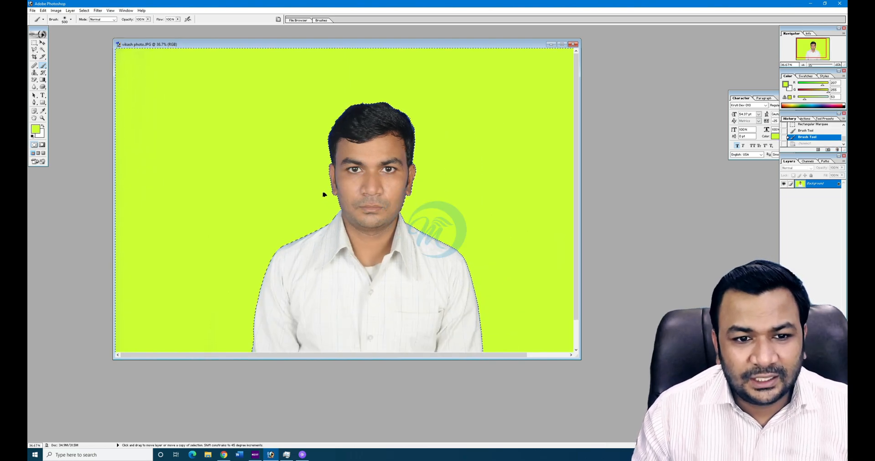
pyautogui.hotkey('ctrl', '-')
pyautogui.hotkey('ctrl', 'alt', 'z')
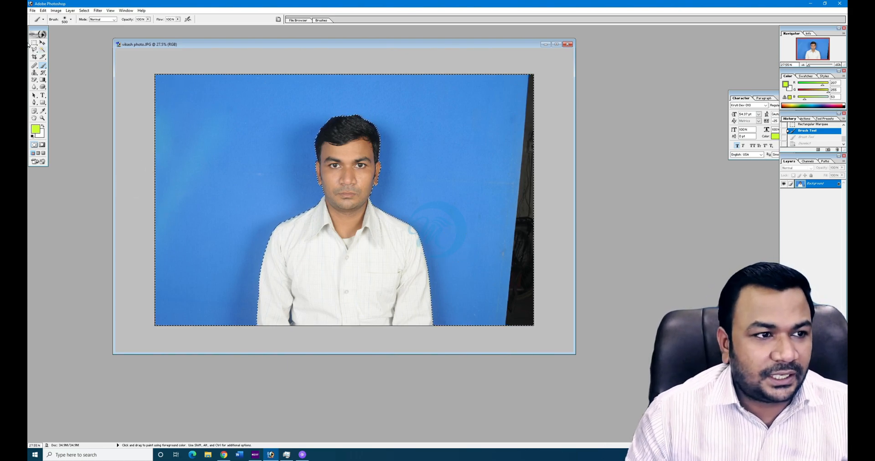
# - Add the missed area near the shirt to the selection and feather it
pyautogui.click(42, 49)
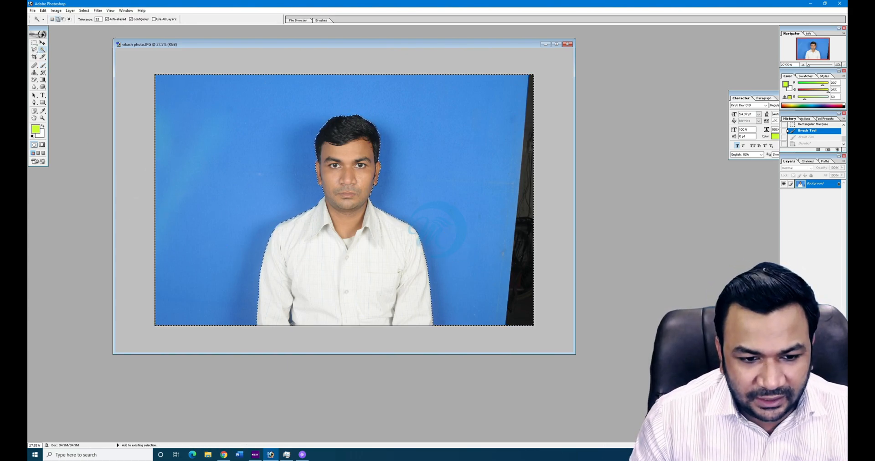
pyautogui.keyDown('shift'); pyautogui.click(290, 317); pyautogui.keyUp('shift')
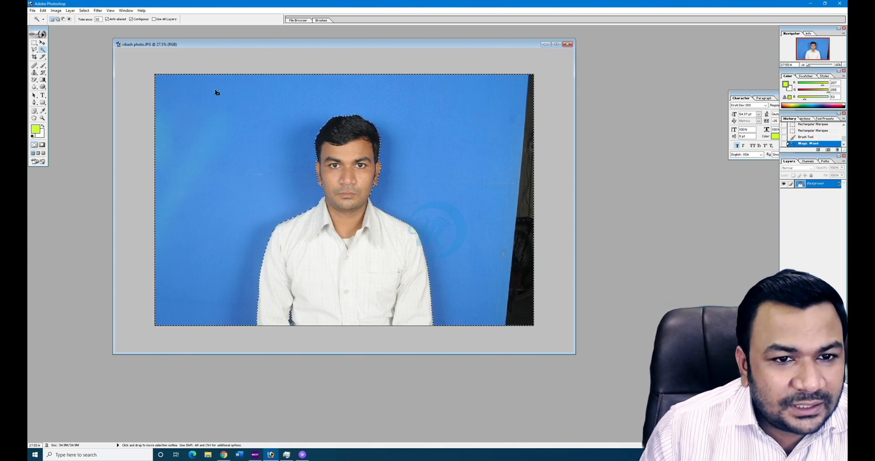
pyautogui.click(87, 10)
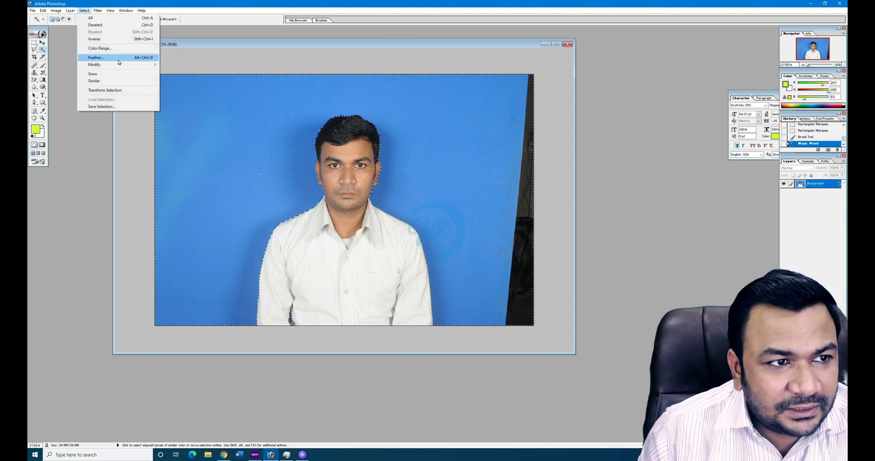
pyautogui.click(96, 58)
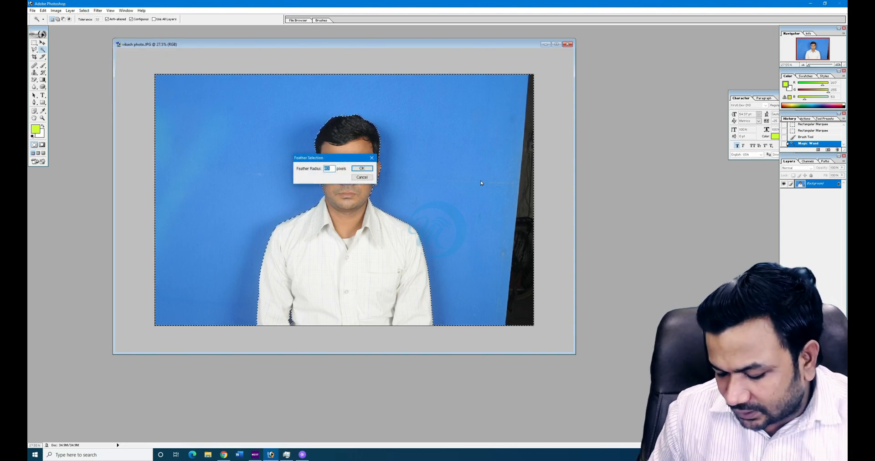
pyautogui.press('Return')
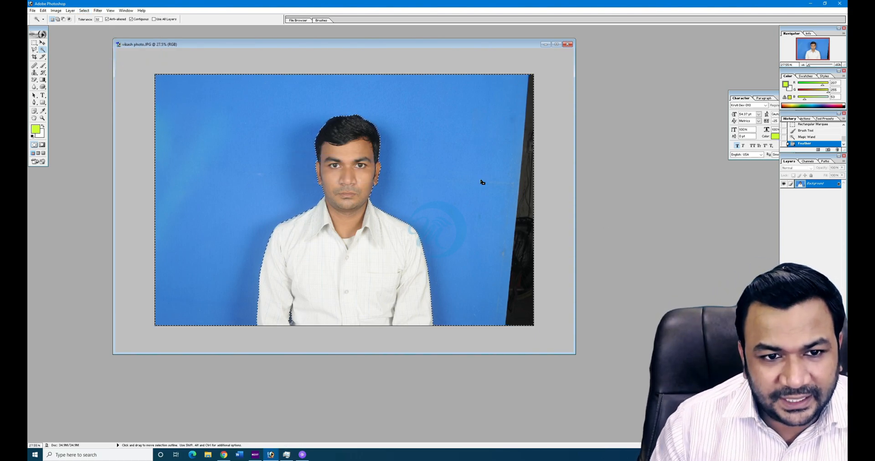
# - Brush lime green over the whole selected background, including the right strip
pyautogui.click(43, 66)
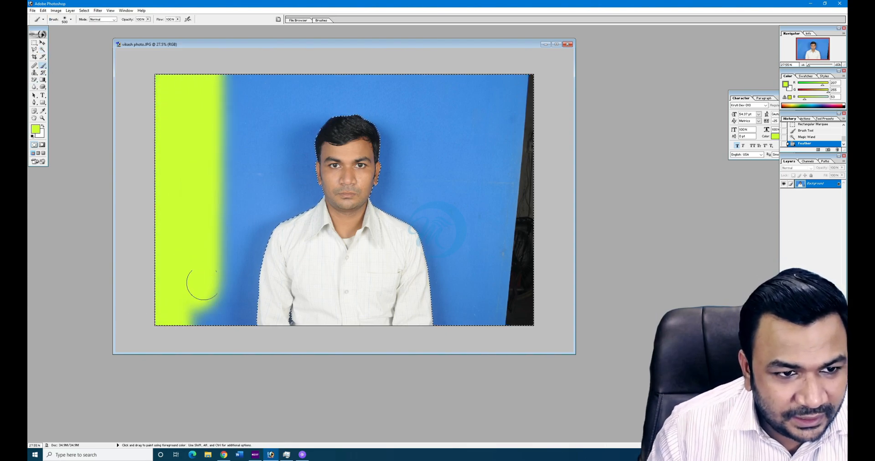
pyautogui.moveTo(199, 288); pyautogui.dragTo(225, 228)
pyautogui.moveTo(205, 315)
pyautogui.mouseDown()
pyautogui.moveTo(257, 151)
pyautogui.moveTo(283, 191)
pyautogui.moveTo(294, 137)
pyautogui.moveTo(296, 208)
pyautogui.moveTo(270, 55)
pyautogui.moveTo(313, 323)
pyautogui.moveTo(288, 272)
pyautogui.mouseUp()
pyautogui.moveTo(360, 137)
pyautogui.mouseDown()
pyautogui.moveTo(388, 100)
pyautogui.moveTo(345, 289)
pyautogui.mouseUp()
pyautogui.moveTo(396, 183)
pyautogui.mouseDown()
pyautogui.moveTo(387, 254)
pyautogui.moveTo(456, 114)
pyautogui.moveTo(502, 137)
pyautogui.moveTo(480, 54)
pyautogui.moveTo(501, 228)
pyautogui.moveTo(486, 170)
pyautogui.mouseUp()
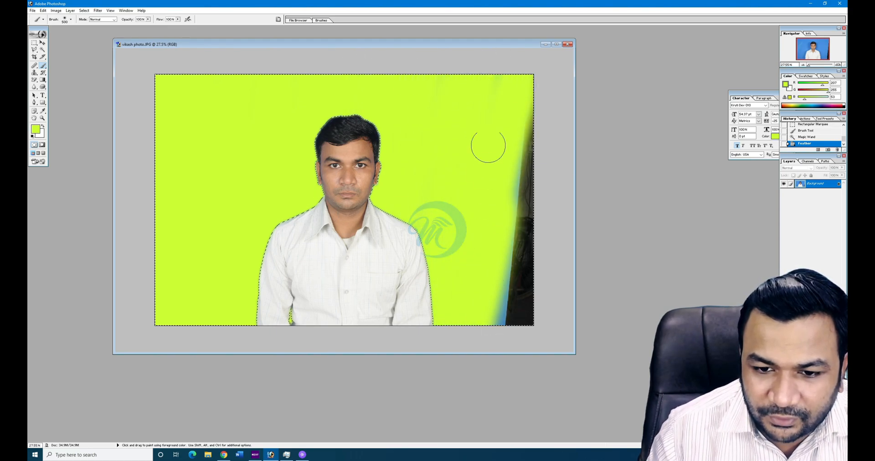
pyautogui.moveTo(511, 114)
pyautogui.mouseDown()
pyautogui.moveTo(520, 310)
pyautogui.moveTo(521, 168)
pyautogui.mouseUp()
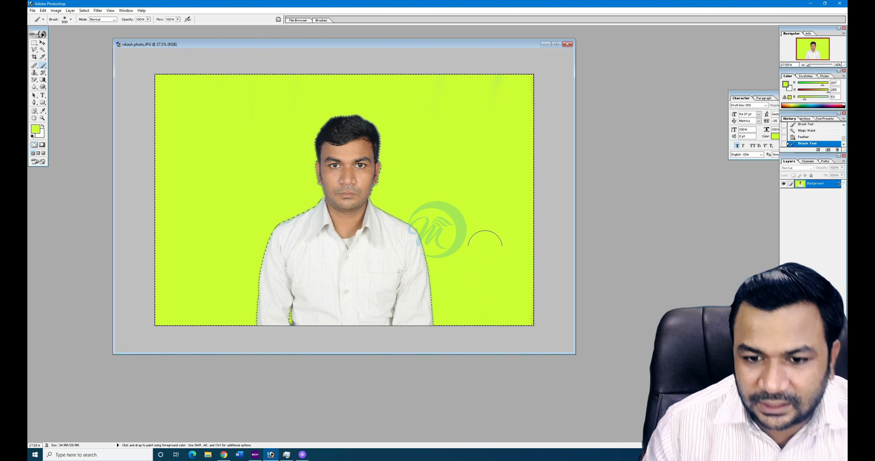
# - Deselect and zoom in to check the painted edges, then restore the selection
pyautogui.hotkey('ctrl', 'd')
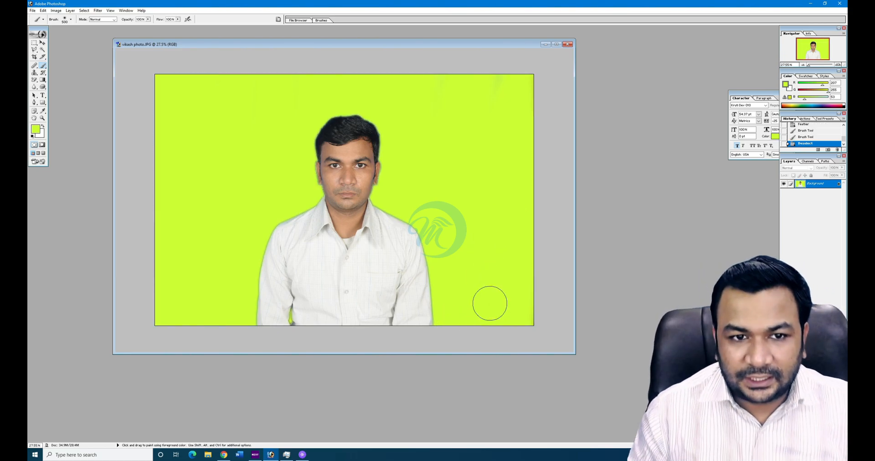
pyautogui.hotkey('ctrl', '+')
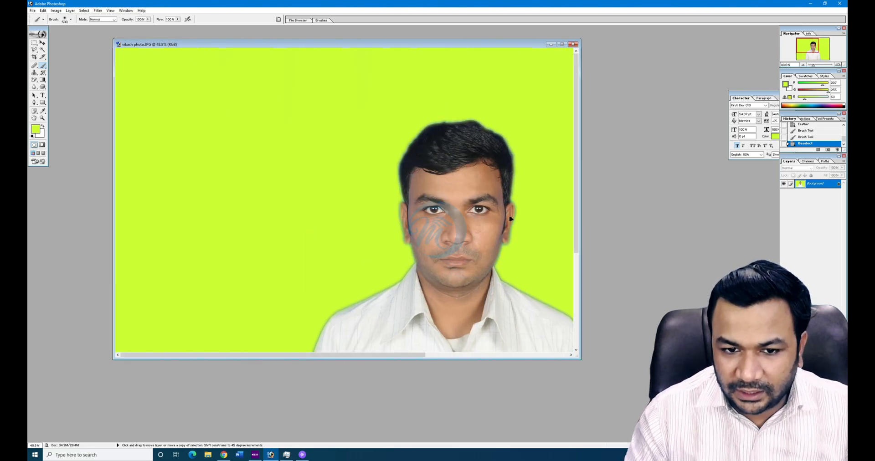
pyautogui.hotkey('ctrl', '-')
pyautogui.hotkey('ctrl', '-')
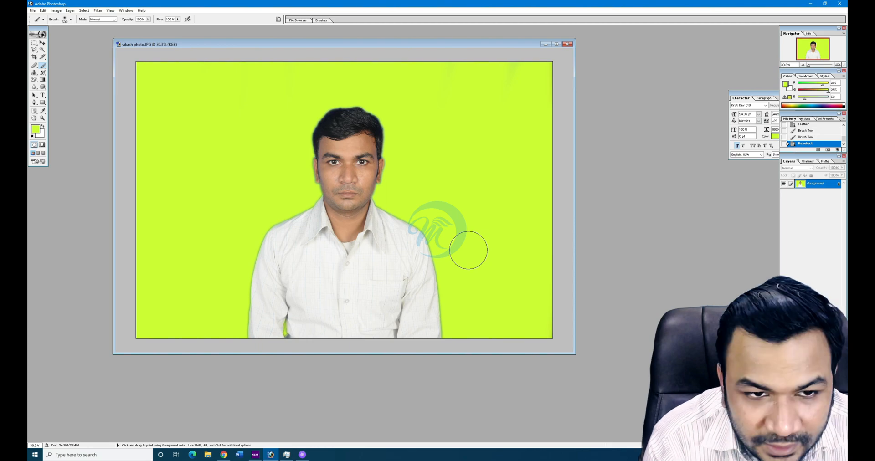
pyautogui.hotkey('ctrl', 'z')
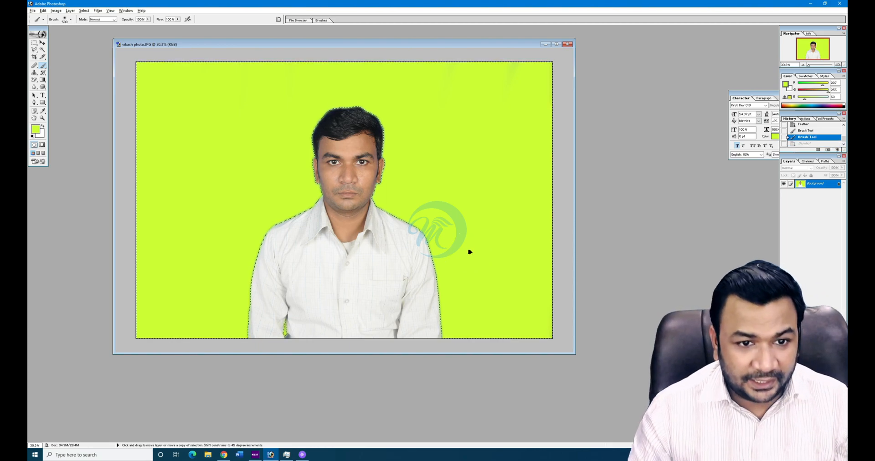
pyautogui.hotkey('ctrl', 'u')
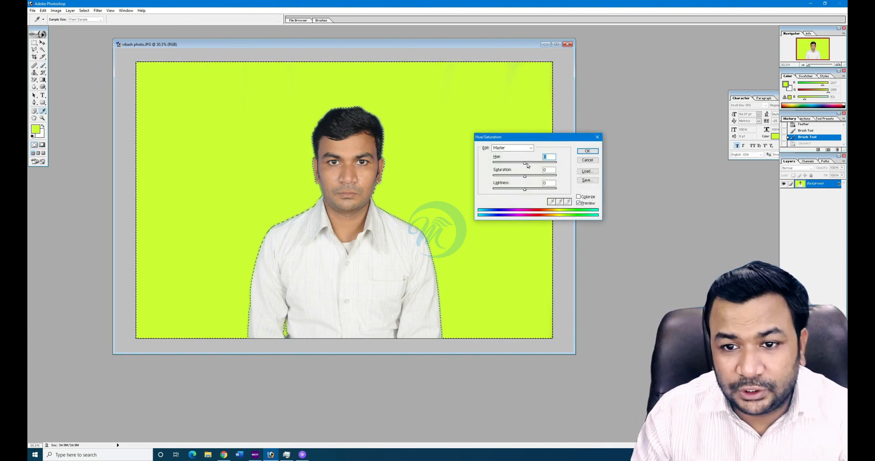
# - Preview orange and red background hues, move the dialog aside, then cancel Hue/Saturation
pyautogui.moveTo(525, 163); pyautogui.dragTo(542, 167)
pyautogui.moveTo(539, 139)
pyautogui.mouseDown()
pyautogui.moveTo(560, 151)
pyautogui.moveTo(570, 189)
pyautogui.moveTo(584, 190)
pyautogui.moveTo(535, 201)
pyautogui.moveTo(538, 193)
pyautogui.moveTo(522, 191)
pyautogui.moveTo(576, 189)
pyautogui.moveTo(528, 195)
pyautogui.mouseUp()
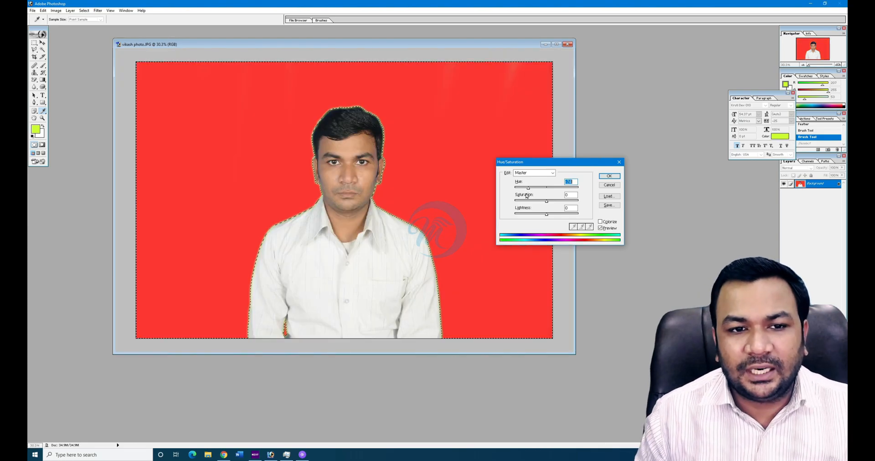
pyautogui.press('Escape')
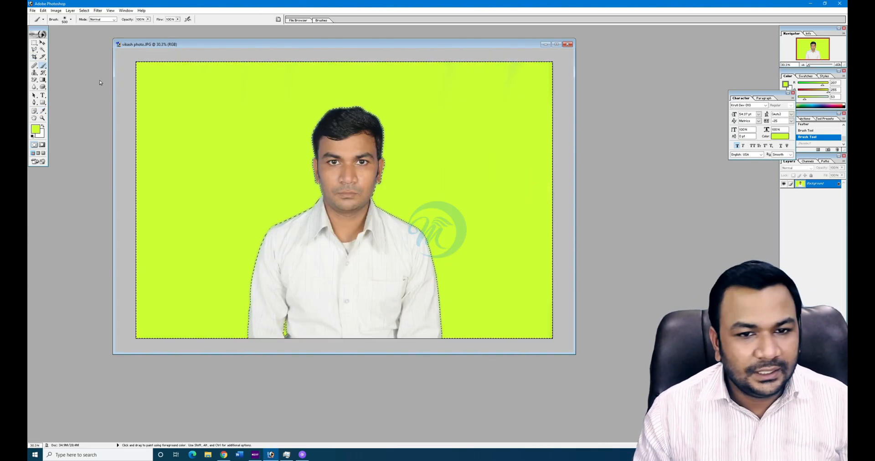
# - Fill the background with yellow FFD800 using the Paint Bucket
pyautogui.moveTo(43, 80); pyautogui.dragTo(65, 84)
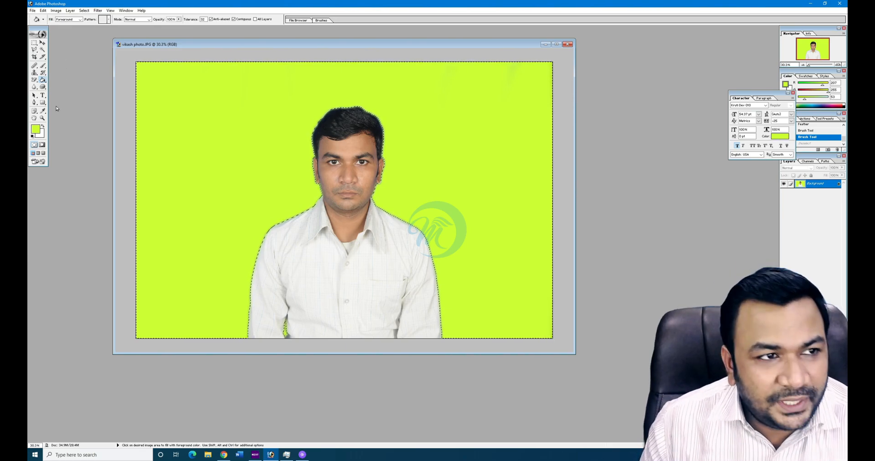
pyautogui.click(39, 128)
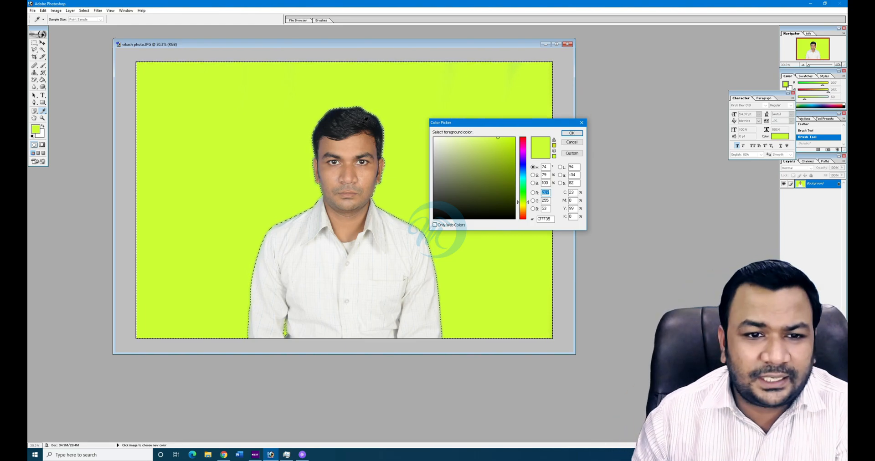
pyautogui.click(516, 137)
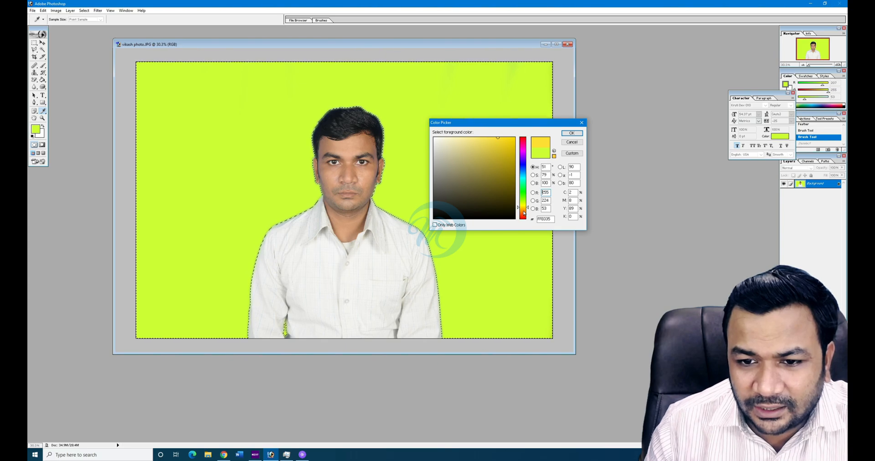
pyautogui.click(572, 133)
pyautogui.press('g')
pyautogui.click(162, 177)
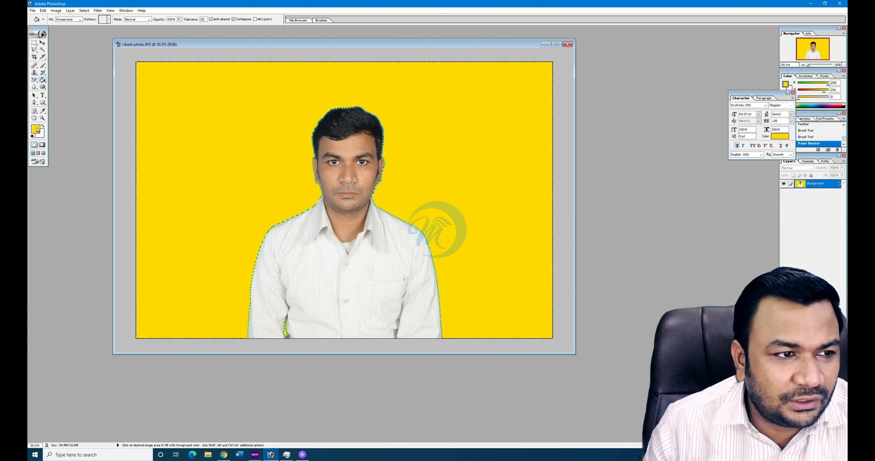
# - Fill the background with dark green, then step back in History to the original blue
pyautogui.click(36, 130)
pyautogui.click(513, 167)
pyautogui.click(572, 133)
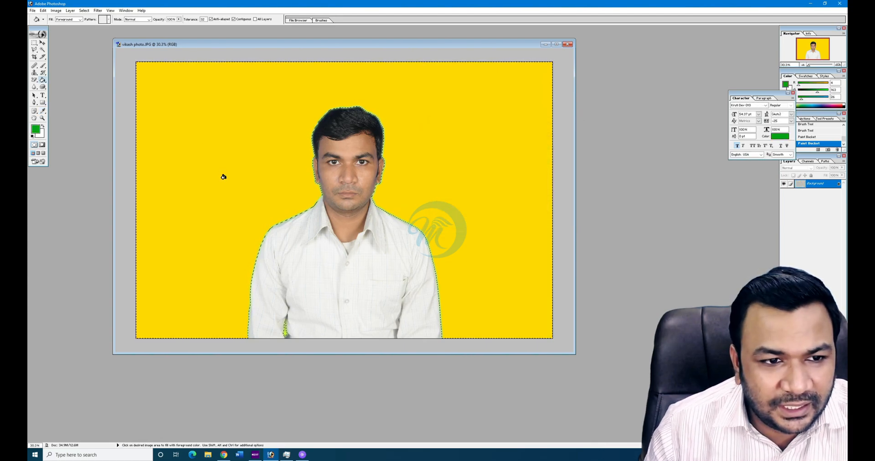
pyautogui.click(221, 174)
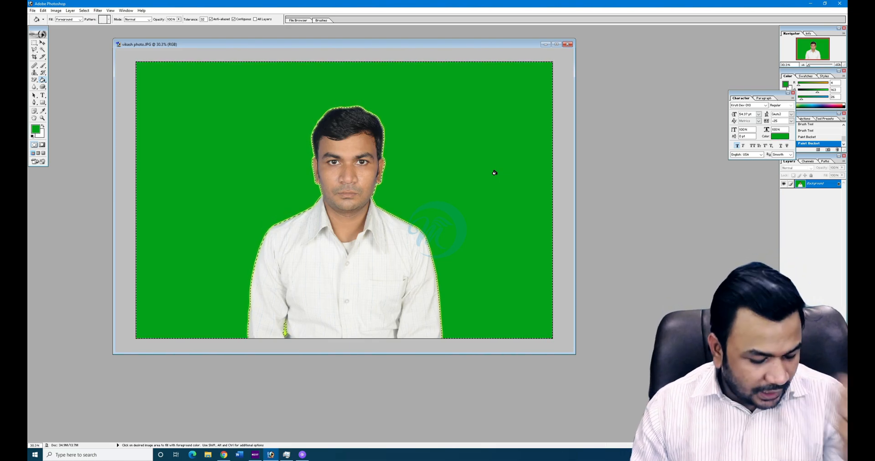
pyautogui.hotkey('ctrl', 'alt', 'z')
pyautogui.hotkey('ctrl', 'alt', 'z')
pyautogui.hotkey('ctrl', 'alt', 'z')
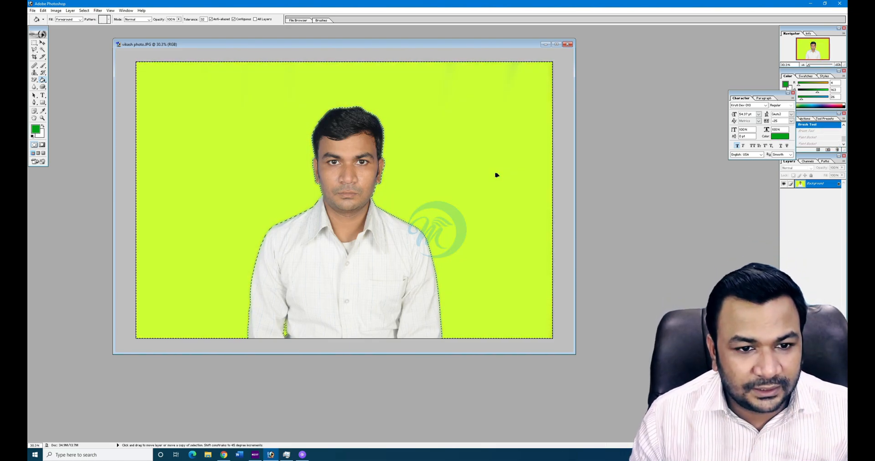
pyautogui.hotkey('ctrl', 'alt', 'z')
# - Choose the Gradient tool with the rainbow preset after trying the green striped one
pyautogui.click(43, 80)
pyautogui.click(66, 81)
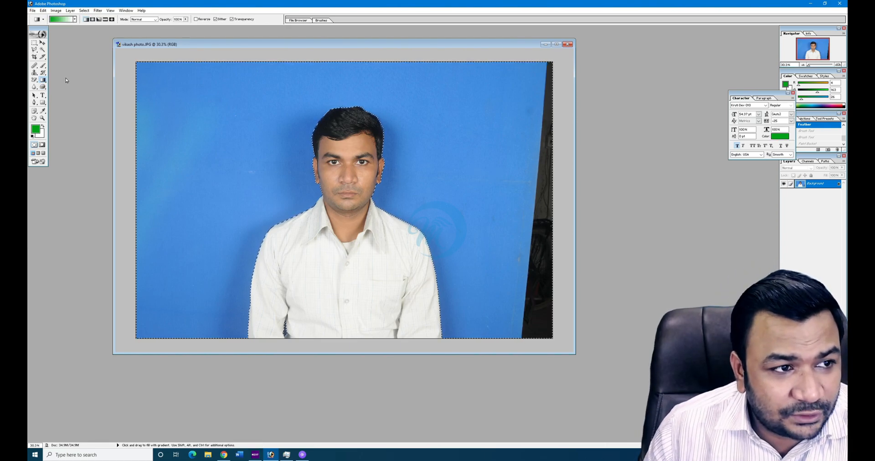
pyautogui.click(75, 20)
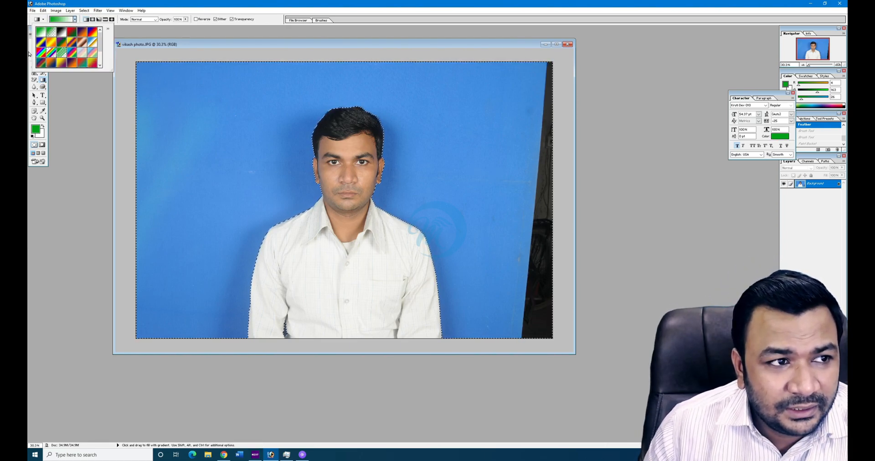
pyautogui.moveTo(100, 36); pyautogui.dragTo(99, 59)
pyautogui.click(62, 63)
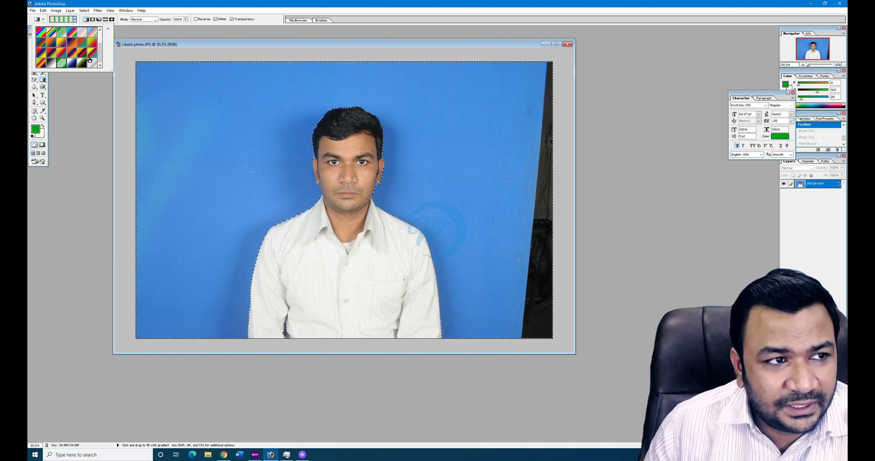
pyautogui.click(41, 32)
# - Redraw the rainbow gradient at several angles, ending as a narrow diagonal band
pyautogui.moveTo(157, 82); pyautogui.dragTo(458, 297)
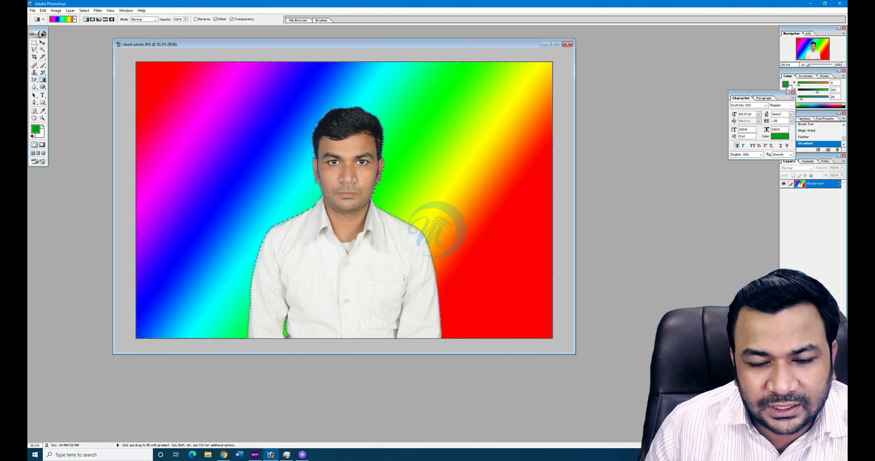
pyautogui.moveTo(494, 182); pyautogui.dragTo(273, 155)
pyautogui.moveTo(347, 148); pyautogui.dragTo(346, 280)
pyautogui.moveTo(410, 230); pyautogui.dragTo(293, 161)
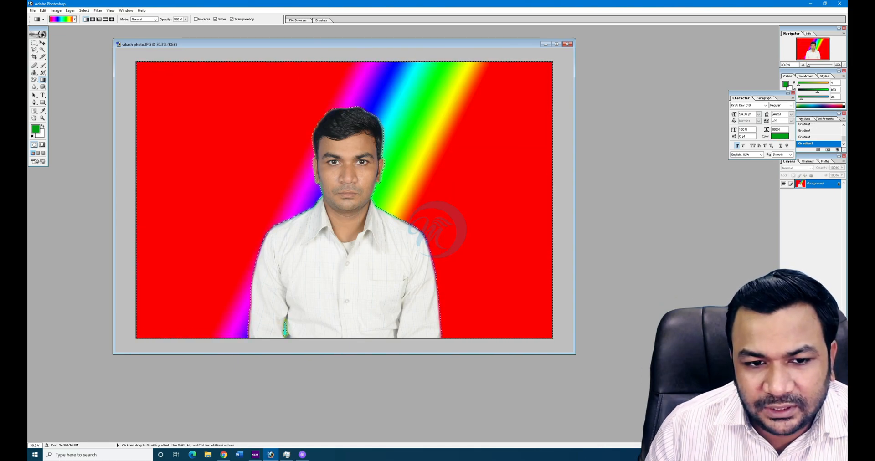
pyautogui.moveTo(321, 187); pyautogui.dragTo(385, 251)
pyautogui.moveTo(405, 221); pyautogui.dragTo(302, 156)
pyautogui.moveTo(386, 241); pyautogui.dragTo(293, 146)
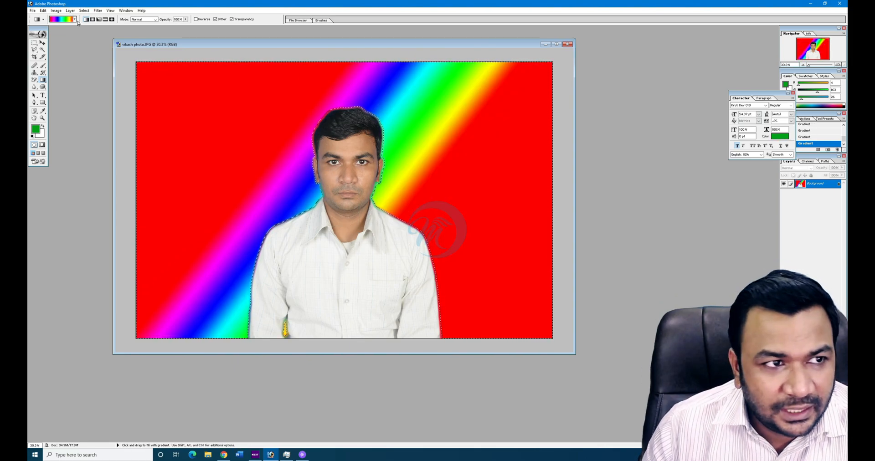
pyautogui.click(93, 20)
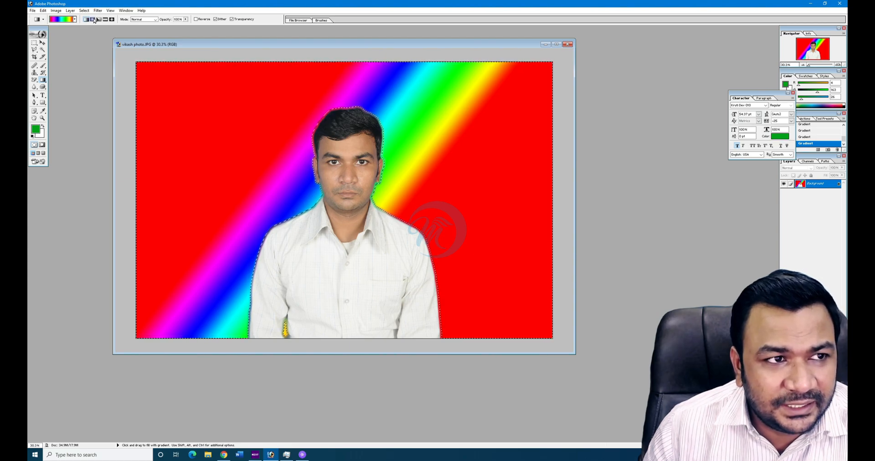
pyautogui.click(99, 19)
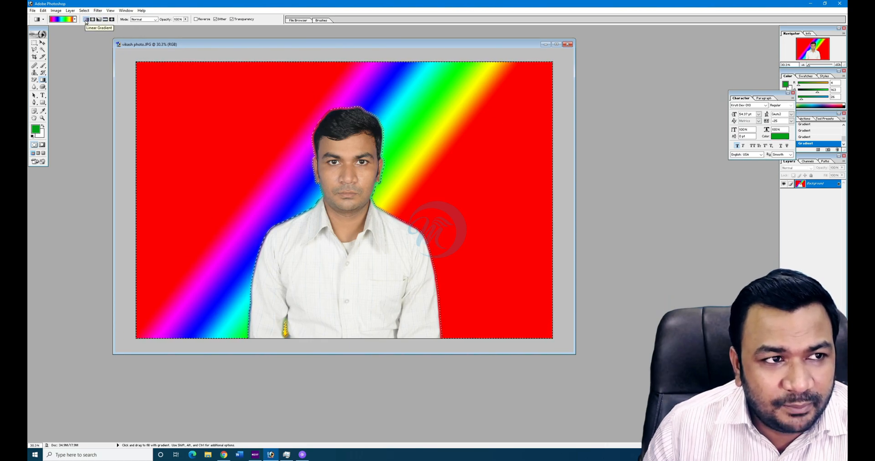
# - Draw radial rainbow rings around the head, then wide diagonal reflected rainbow bands
pyautogui.click(92, 20)
pyautogui.moveTo(225, 138); pyautogui.dragTo(534, 138)
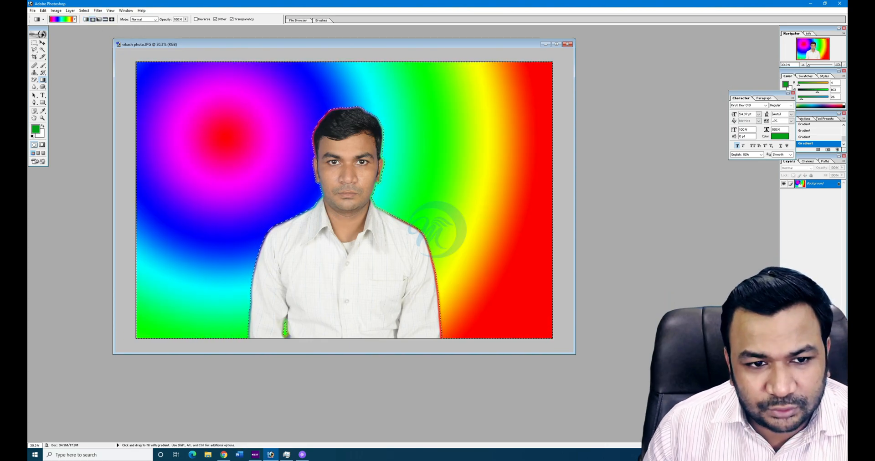
pyautogui.moveTo(368, 180); pyautogui.dragTo(427, 191)
pyautogui.moveTo(341, 171); pyautogui.dragTo(374, 267)
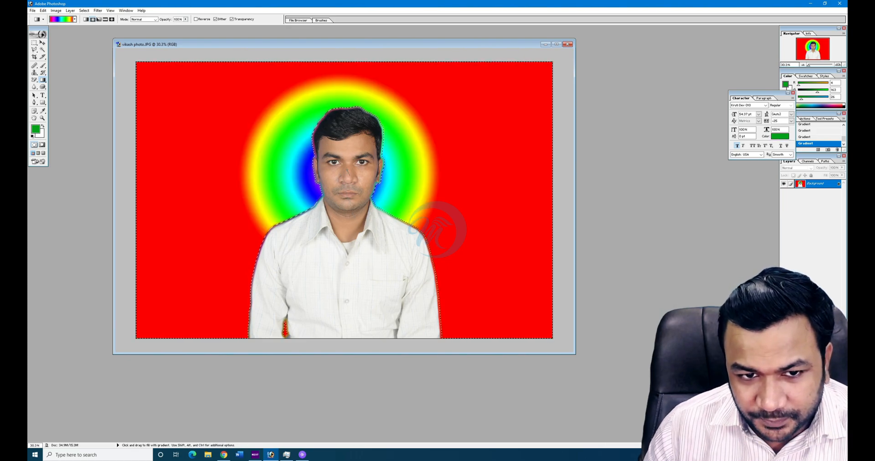
pyautogui.moveTo(347, 172); pyautogui.dragTo(396, 328)
pyautogui.moveTo(346, 171); pyautogui.dragTo(370, 317)
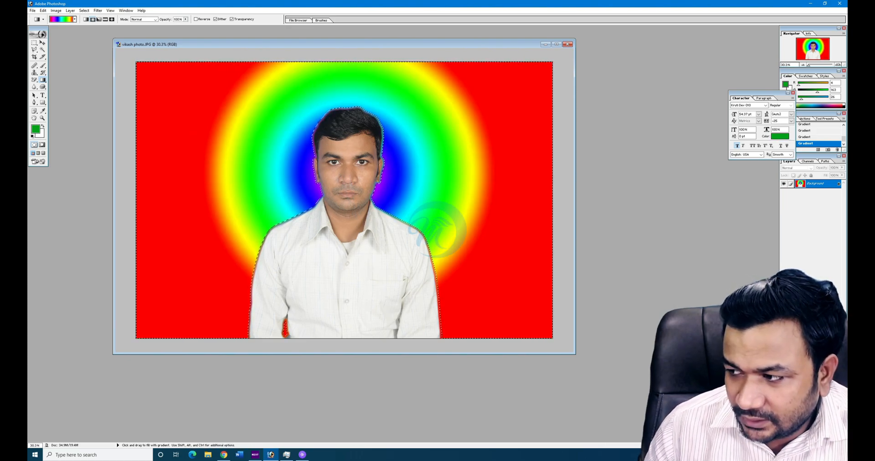
pyautogui.moveTo(286, 71); pyautogui.dragTo(487, 210)
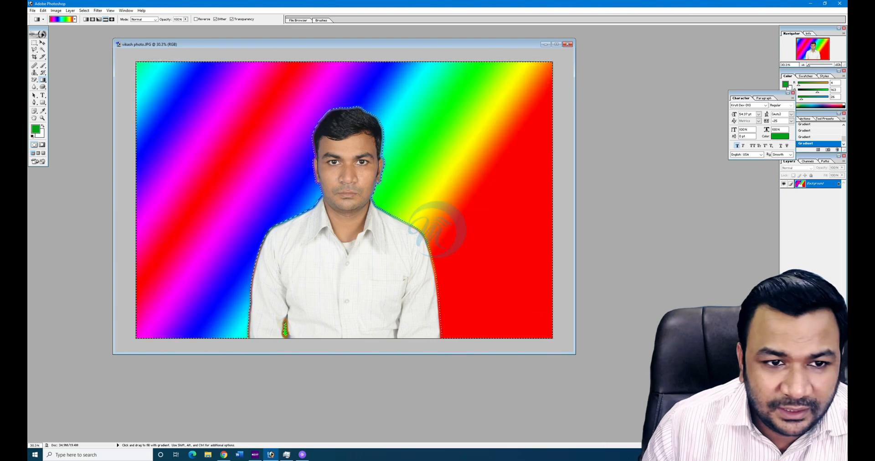
pyautogui.moveTo(462, 247); pyautogui.dragTo(484, 256)
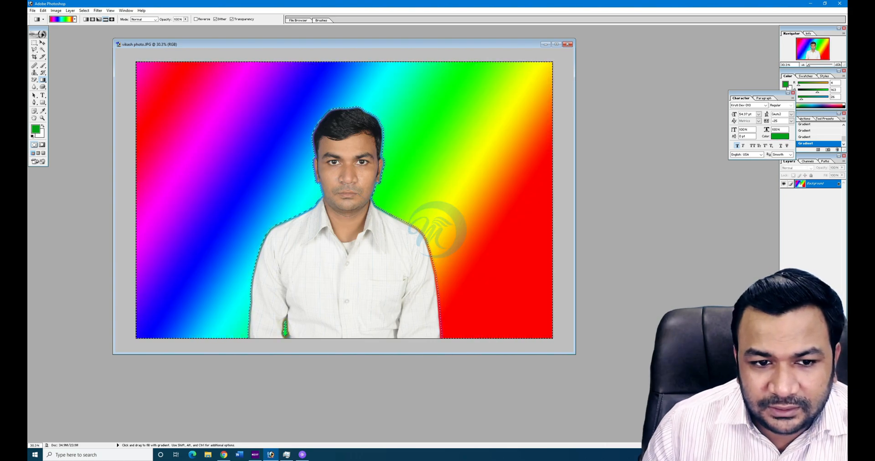
# - Switch to a diamond gradient and try it with the green striped preset
pyautogui.click(112, 19)
pyautogui.moveTo(297, 153); pyautogui.dragTo(186, 264)
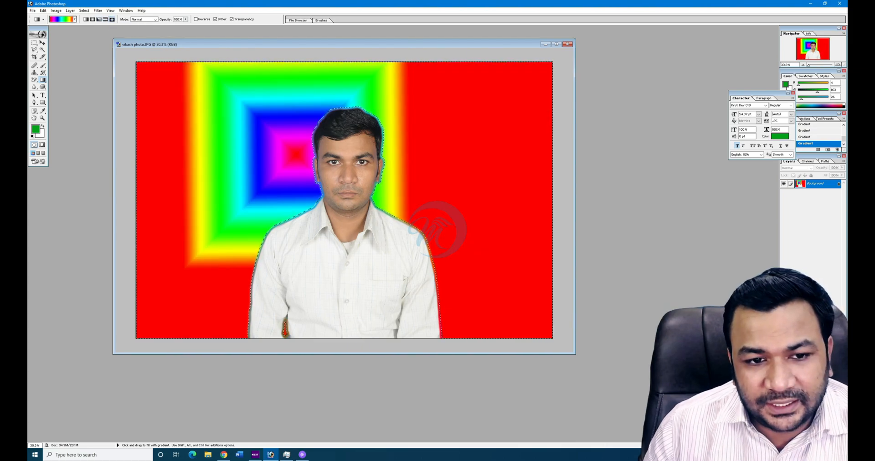
pyautogui.moveTo(445, 211); pyautogui.dragTo(212, 255)
pyautogui.moveTo(275, 297); pyautogui.dragTo(414, 102)
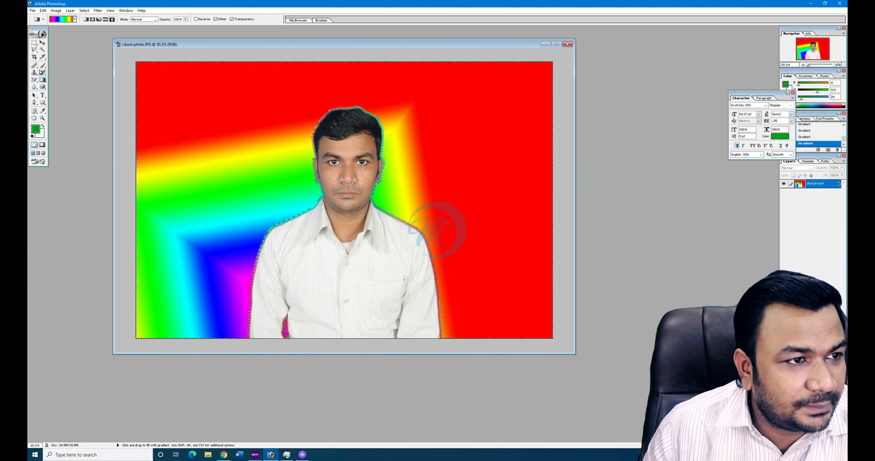
pyautogui.click(74, 19)
pyautogui.click(66, 63)
pyautogui.moveTo(206, 116); pyautogui.dragTo(464, 263)
pyautogui.moveTo(483, 160); pyautogui.dragTo(537, 218)
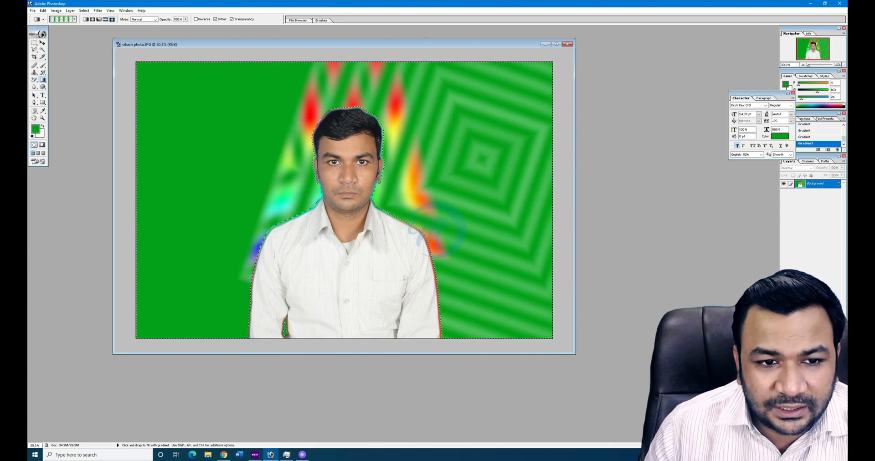
# - Apply a yellow-to-red diamond gradient, repositioning it until centred behind the head
pyautogui.click(75, 19)
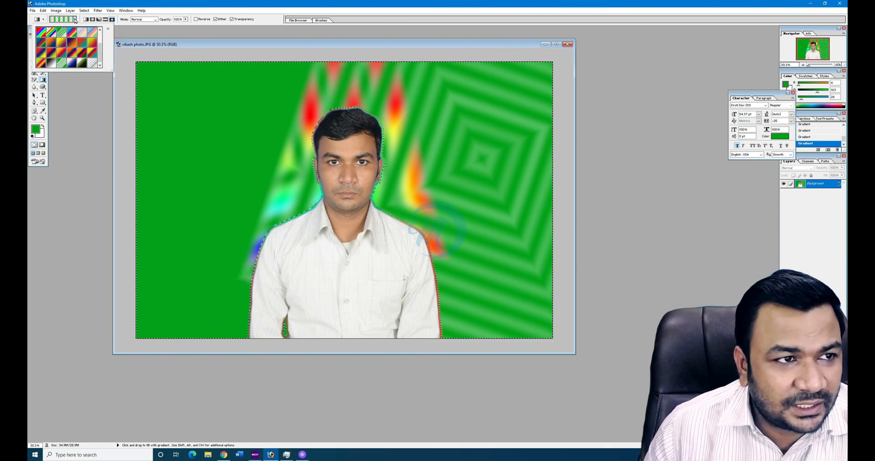
pyautogui.click(93, 40)
pyautogui.moveTo(205, 117); pyautogui.dragTo(256, 182)
pyautogui.moveTo(420, 127); pyautogui.dragTo(479, 191)
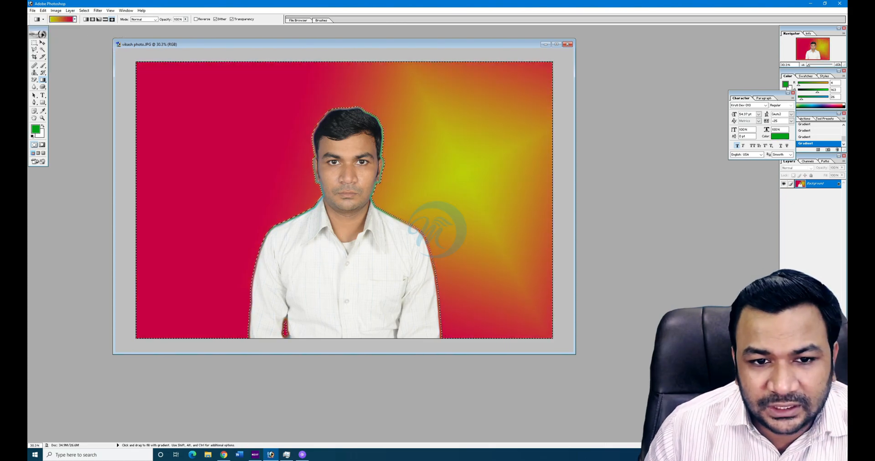
pyautogui.moveTo(176, 312); pyautogui.dragTo(237, 255)
pyautogui.moveTo(406, 196); pyautogui.dragTo(483, 273)
pyautogui.moveTo(155, 315); pyautogui.dragTo(214, 255)
pyautogui.moveTo(392, 125); pyautogui.dragTo(451, 183)
pyautogui.moveTo(422, 210); pyautogui.dragTo(456, 247)
pyautogui.moveTo(347, 137); pyautogui.dragTo(410, 196)
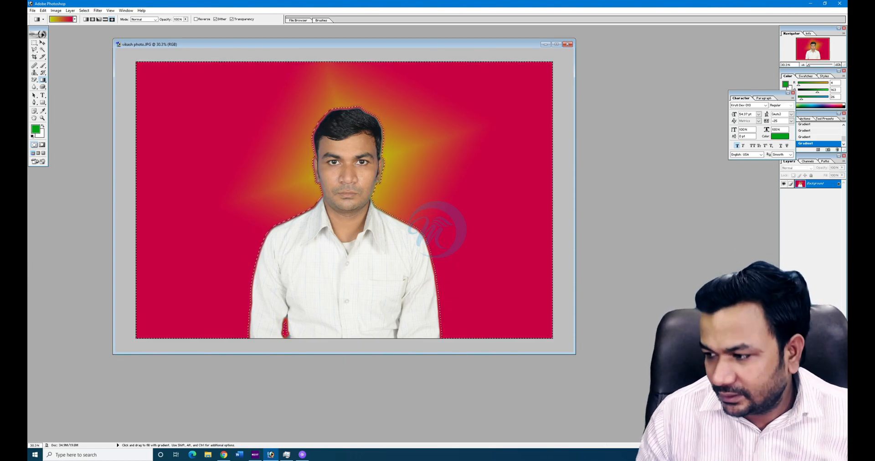
# - Choose the black-to-grey preset and draw grey diamond gradients behind the head
pyautogui.click(75, 19)
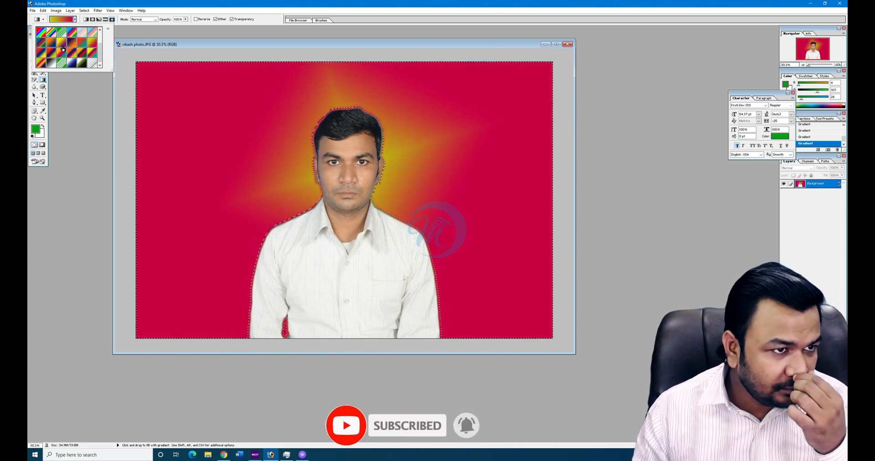
pyautogui.click(55, 64)
pyautogui.moveTo(364, 151); pyautogui.dragTo(411, 92)
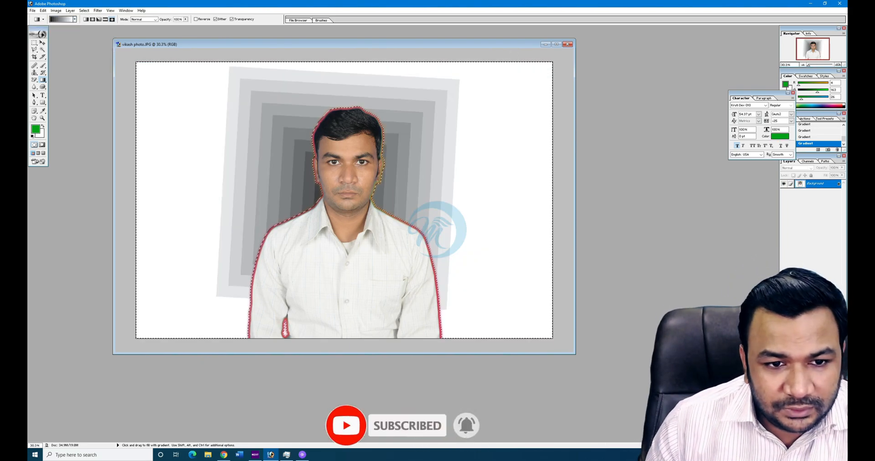
pyautogui.moveTo(342, 175); pyautogui.dragTo(395, 178)
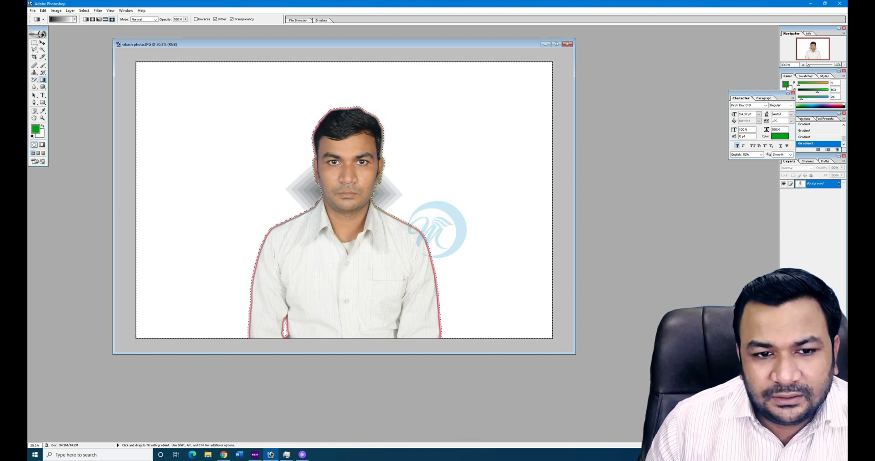
pyautogui.moveTo(346, 242); pyautogui.dragTo(344, 274)
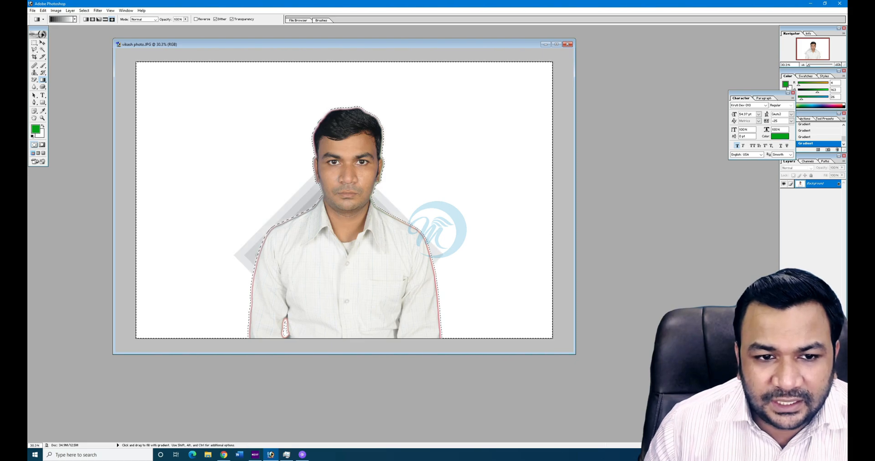
pyautogui.moveTo(350, 62); pyautogui.dragTo(350, 62)
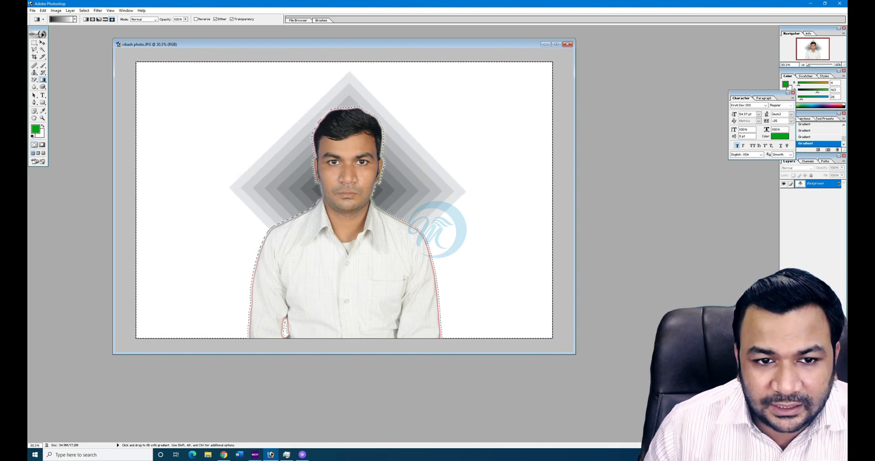
pyautogui.moveTo(342, 176); pyautogui.dragTo(703, 153)
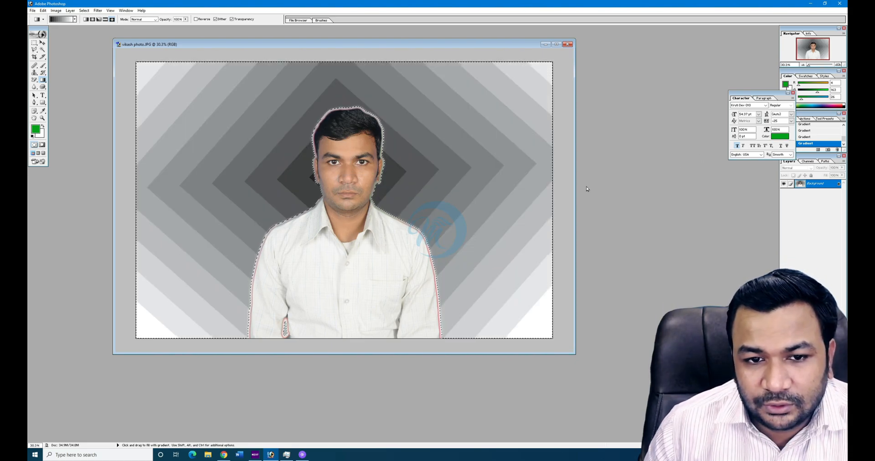
# - Redraw the grey diamond at various positions, ending lower-left behind the person
pyautogui.moveTo(406, 84)
pyautogui.mouseDown()
pyautogui.moveTo(442, 122)
pyautogui.moveTo(479, 129)
pyautogui.mouseUp()
pyautogui.moveTo(474, 189); pyautogui.dragTo(486, 205)
pyautogui.moveTo(511, 253); pyautogui.dragTo(512, 262)
pyautogui.moveTo(485, 273); pyautogui.dragTo(397, 114)
pyautogui.moveTo(518, 304); pyautogui.dragTo(451, 279)
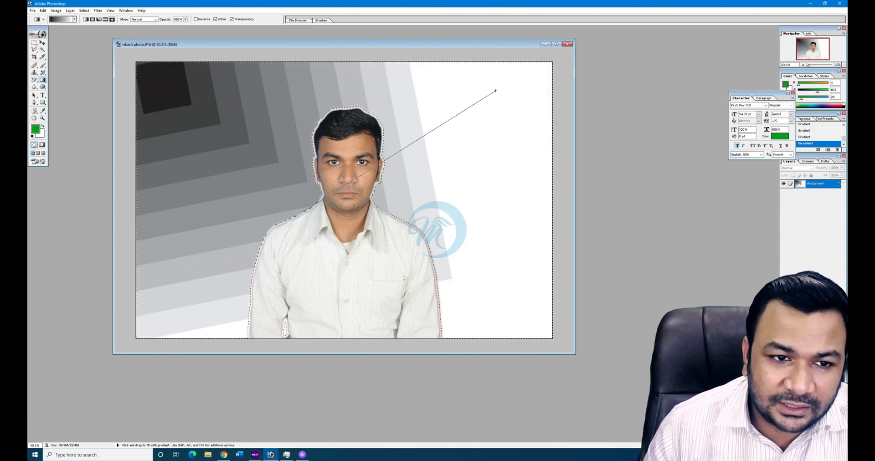
pyautogui.moveTo(496, 91); pyautogui.dragTo(492, 90)
pyautogui.moveTo(283, 328); pyautogui.dragTo(150, 137)
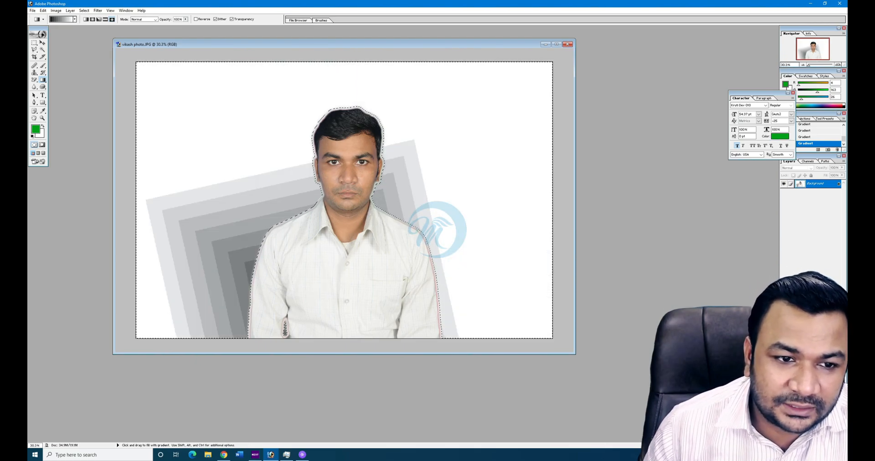
# - Try grey radial gradients at several centres, then undo the last three fills
pyautogui.click(93, 19)
pyautogui.moveTo(166, 101)
pyautogui.mouseDown()
pyautogui.moveTo(449, 283)
pyautogui.moveTo(482, 138)
pyautogui.moveTo(260, 151)
pyautogui.mouseUp()
pyautogui.moveTo(347, 338); pyautogui.dragTo(346, 133)
pyautogui.moveTo(204, 127); pyautogui.dragTo(379, 225)
pyautogui.moveTo(449, 237); pyautogui.dragTo(255, 137)
pyautogui.moveTo(228, 104); pyautogui.dragTo(328, 232)
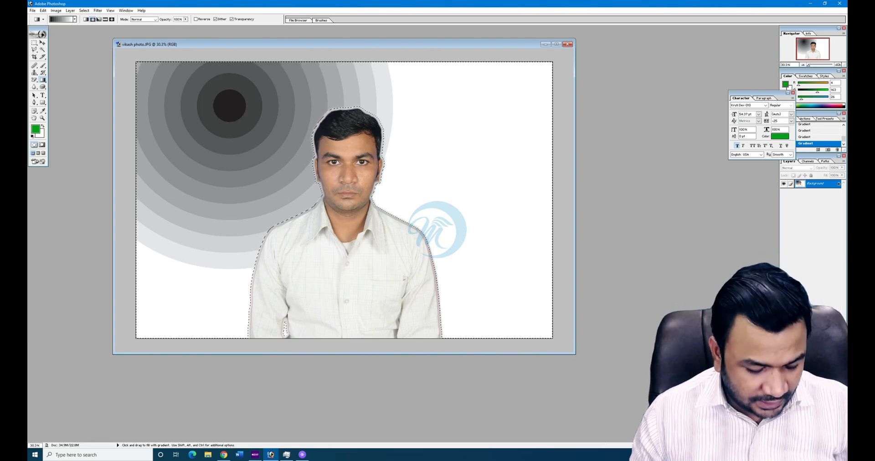
pyautogui.hotkey('ctrl', 'alt', 'z')
pyautogui.hotkey('ctrl', 'alt', 'z')
pyautogui.hotkey('ctrl', 'alt', 'z')
pyautogui.hotkey('ctrl', 'alt', 'z')
pyautogui.hotkey('ctrl', 'alt', 'z')
pyautogui.hotkey('ctrl', 'alt', 'z')
pyautogui.hotkey('ctrl', 'alt', 'z')
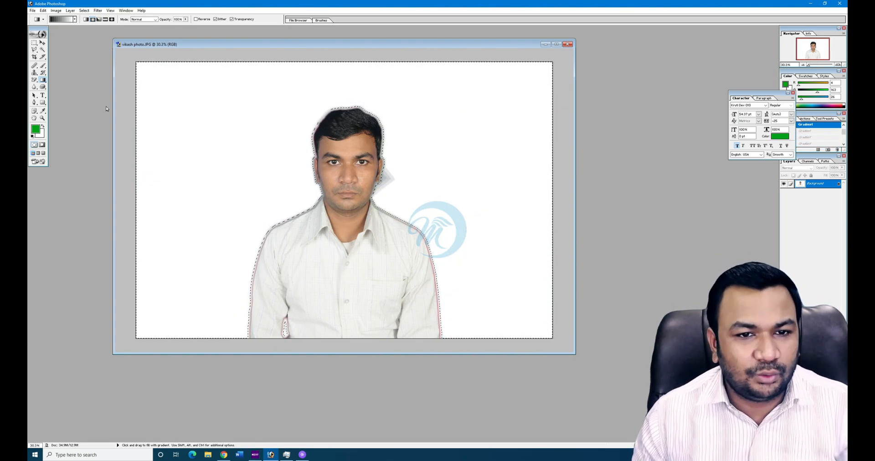
# - Fill the white background with green using the Paint Bucket
pyautogui.click(43, 80)
pyautogui.click(59, 86)
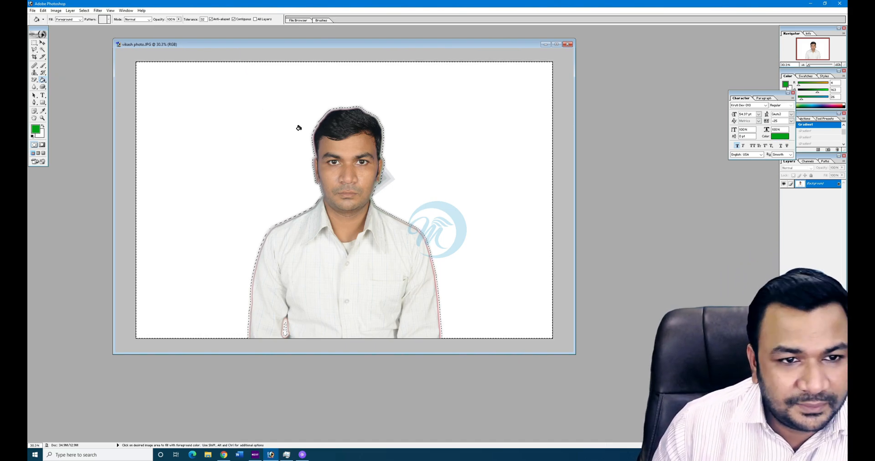
pyautogui.click(228, 114)
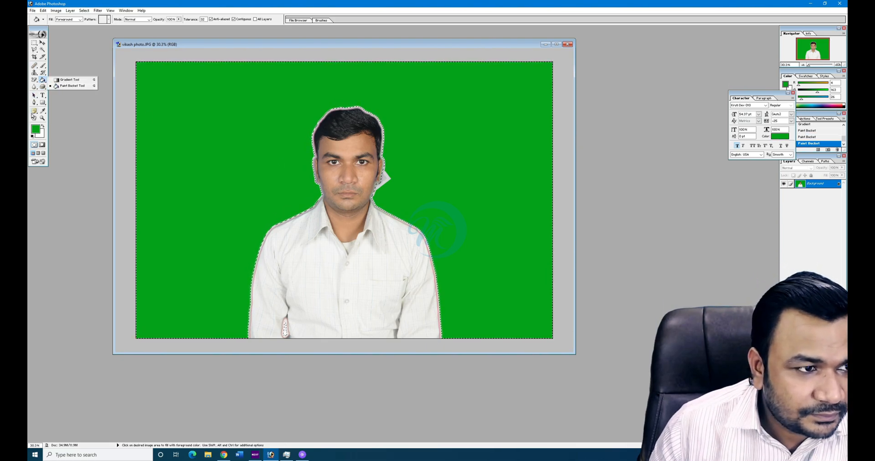
pyautogui.click(36, 128)
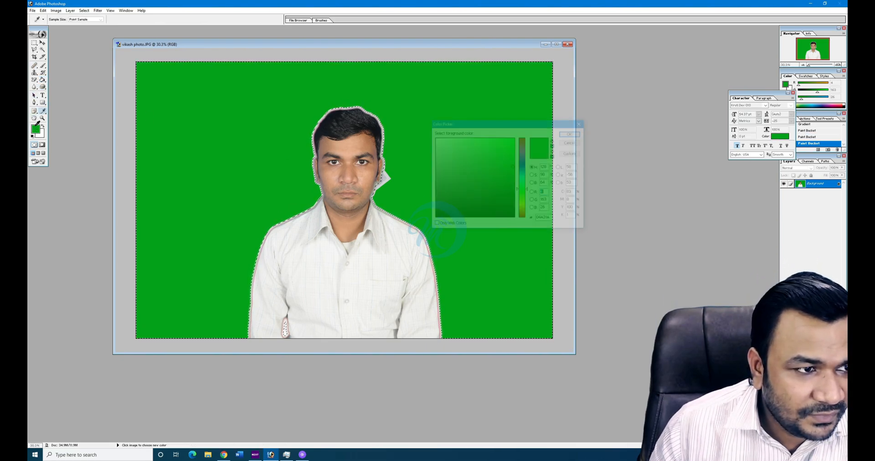
pyautogui.click(571, 134)
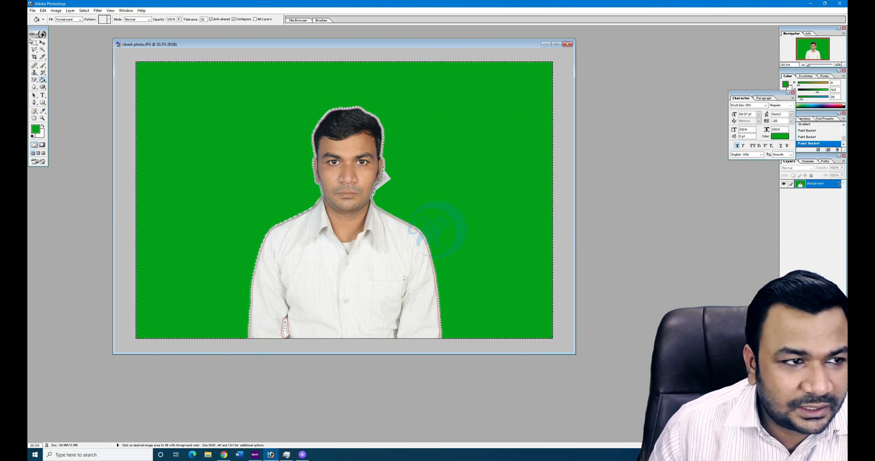
# - Paint a brush stroke and deselect, then step back to the grey diamond gradient state
pyautogui.click(43, 65)
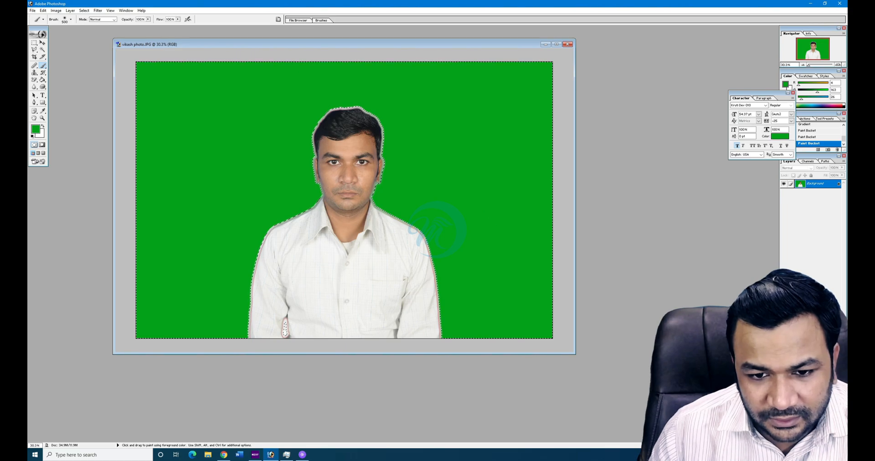
pyautogui.click(227, 147)
pyautogui.hotkey('ctrl', 'd')
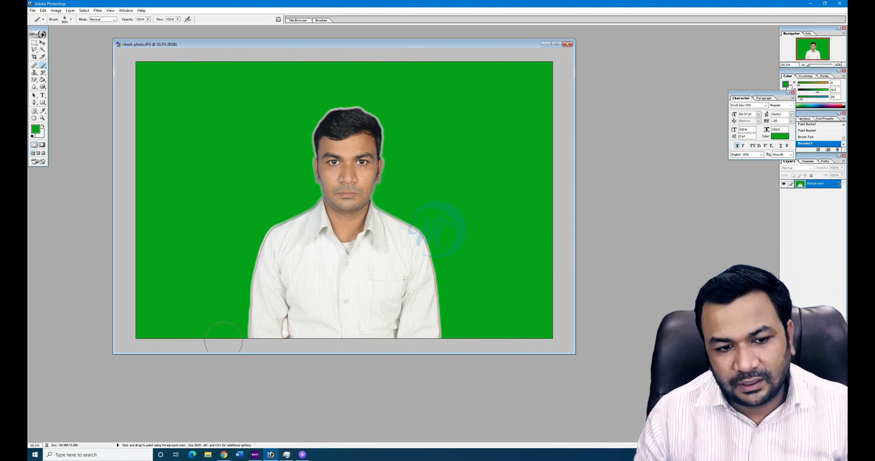
pyautogui.hotkey('ctrl', 'alt', 'z')
pyautogui.hotkey('ctrl', 'alt', 'z')
pyautogui.hotkey('ctrl', 'alt', 'z')
pyautogui.hotkey('ctrl', 'alt', 'z')
pyautogui.hotkey('ctrl', 'alt', 'z')
pyautogui.hotkey('ctrl', 'alt', 'z')
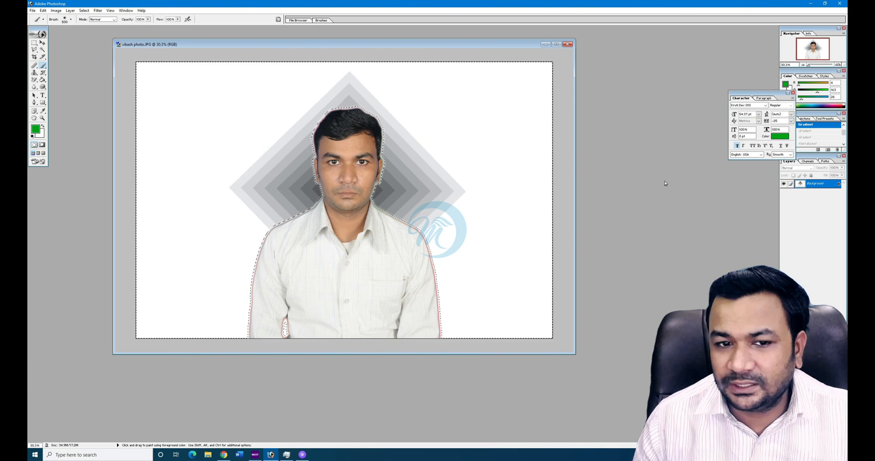
# - Show the Swatches panel, move the Character palette left, and undo the green brush strokes
pyautogui.click(805, 77)
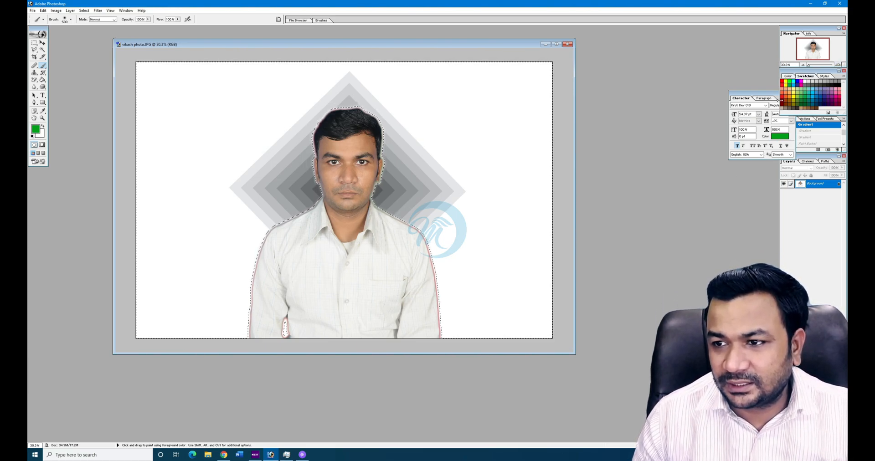
pyautogui.moveTo(760, 95); pyautogui.dragTo(702, 80)
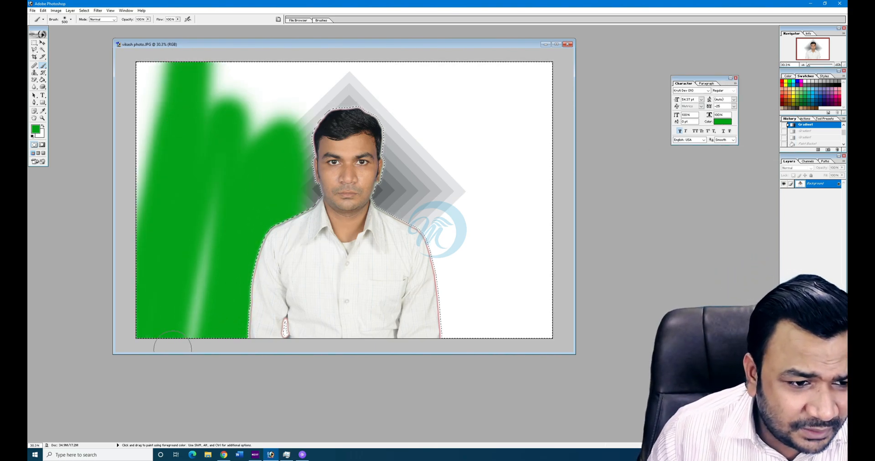
pyautogui.hotkey('ctrl', 'z')
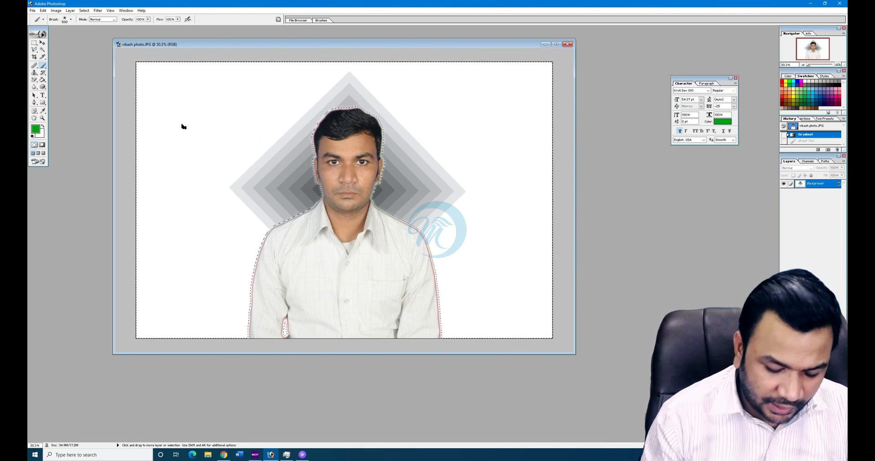
# - Reach the History States setting through Edit > Preferences > General
pyautogui.hotkey('ctrl', 'alt', 'k')
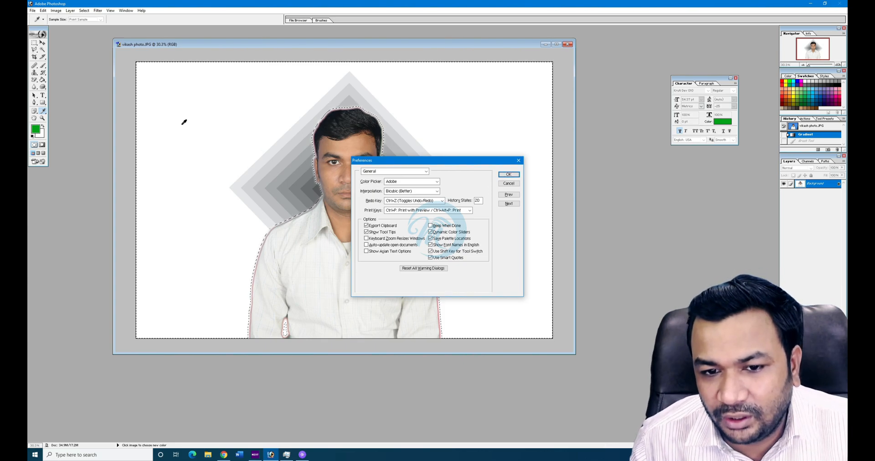
pyautogui.press('Escape')
pyautogui.click(33, 10)
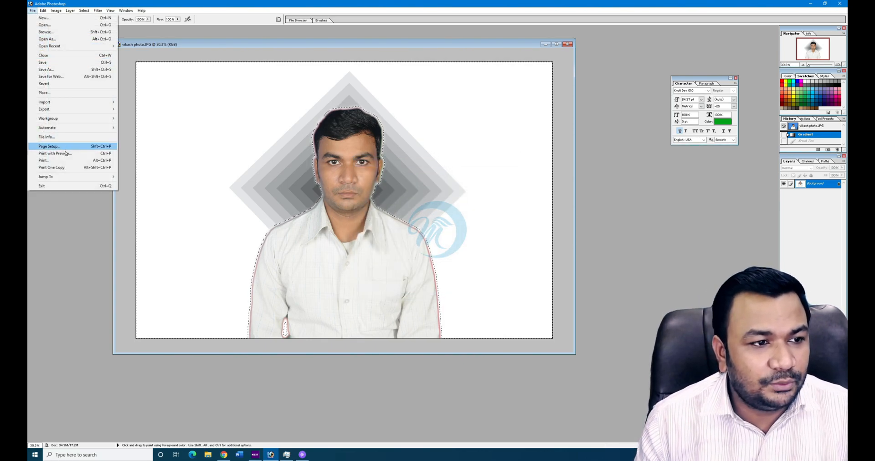
pyautogui.moveTo(46, 11)
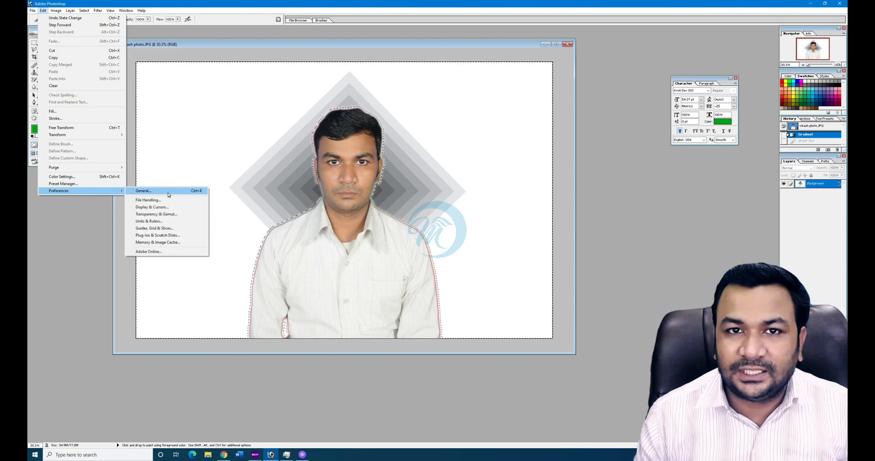
pyautogui.click(169, 195)
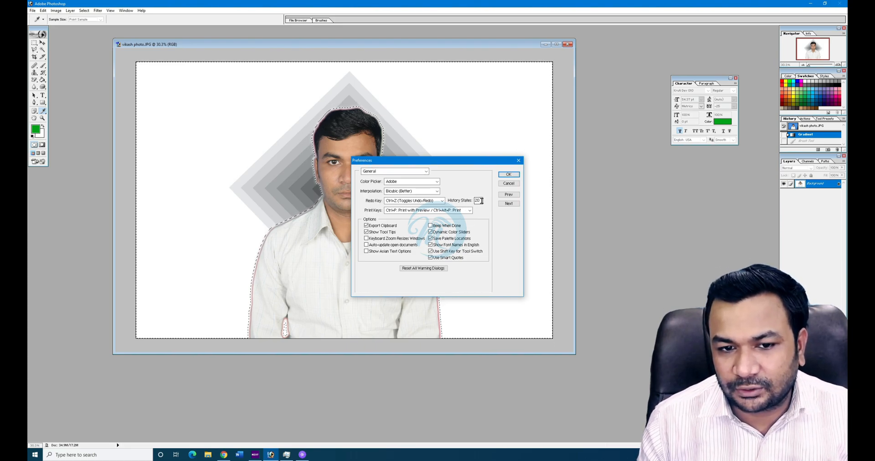
# - Set History States to 1000, then revert the photo to its original History snapshot
pyautogui.write('1')
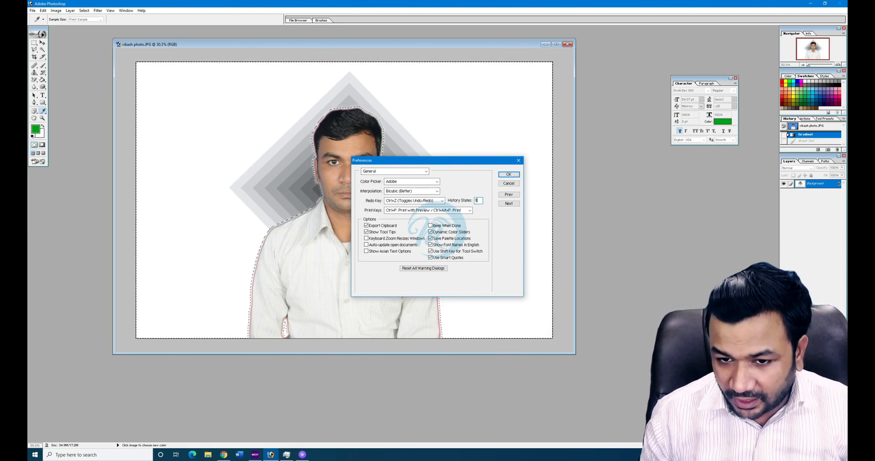
pyautogui.press('Return')
pyautogui.press('b')
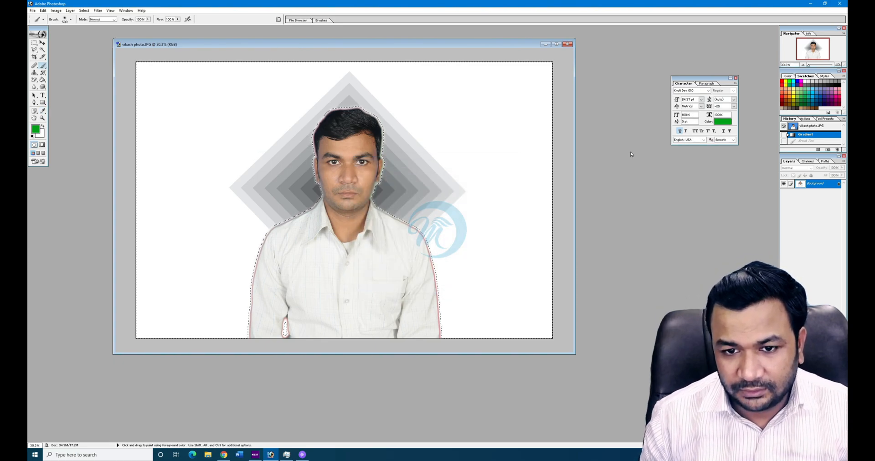
pyautogui.press('i')
pyautogui.hotkey('ctrl', 'k')
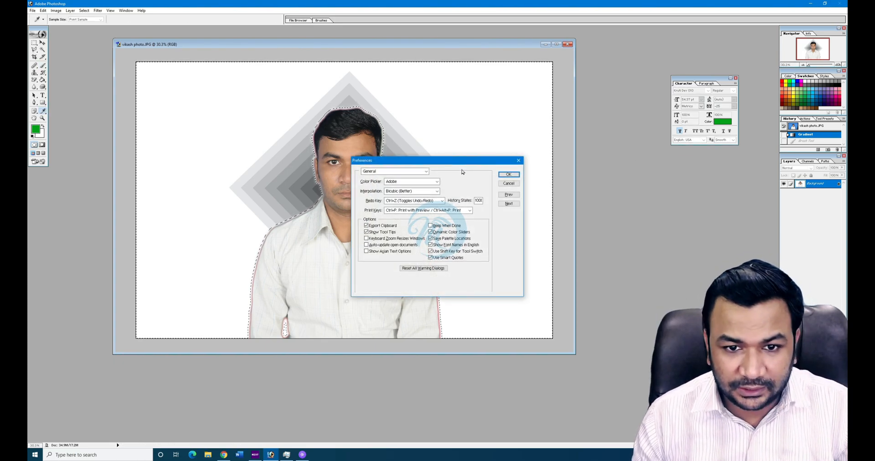
pyautogui.click(509, 175)
pyautogui.press('b')
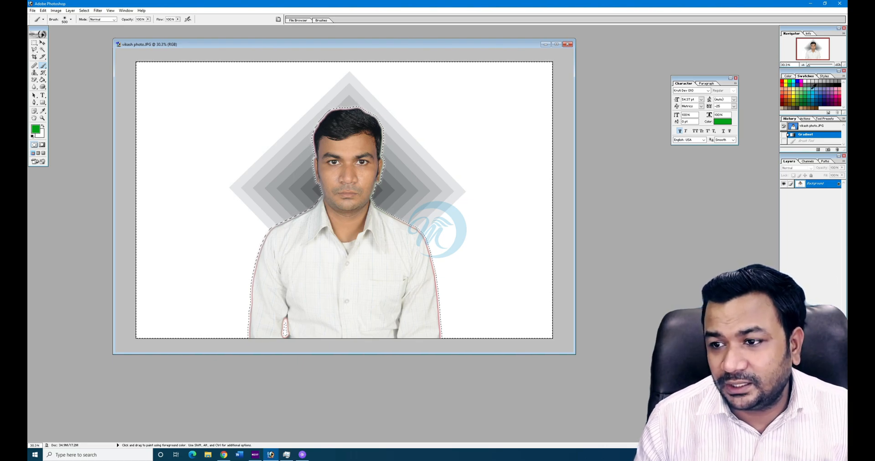
pyautogui.click(806, 127)
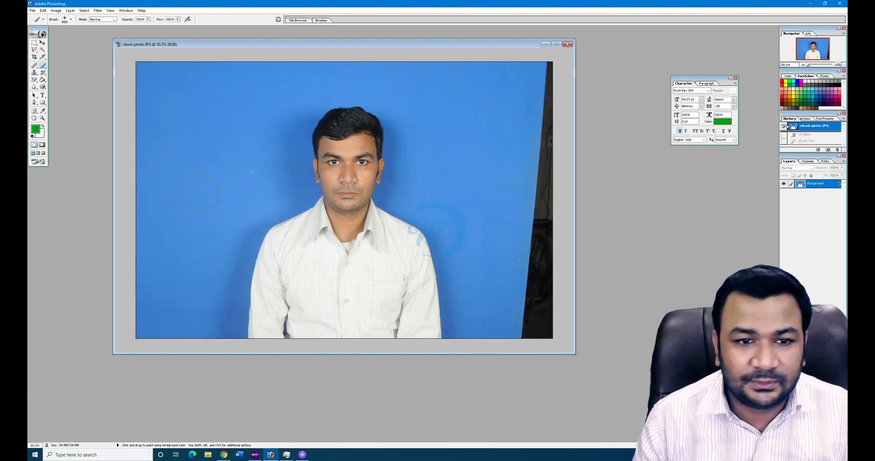
# - Select the blue background with the Magic Wand, adding the missed areas
pyautogui.click(42, 49)
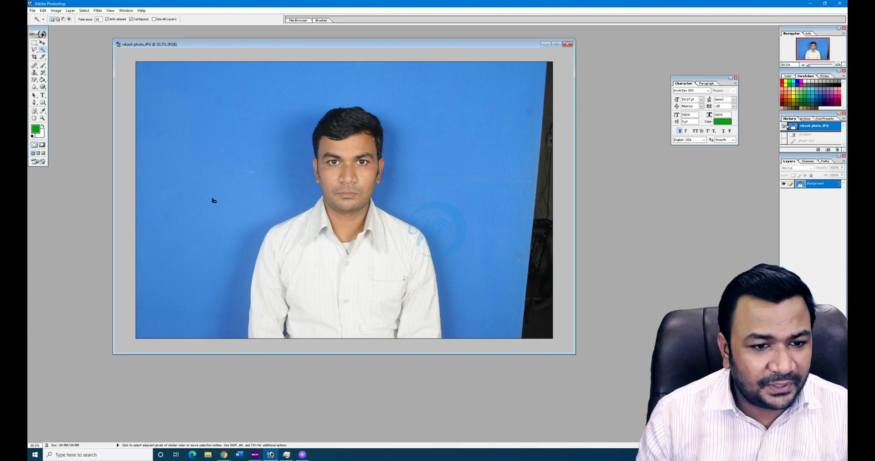
pyautogui.click(201, 189)
pyautogui.click(522, 247)
pyautogui.click(523, 246)
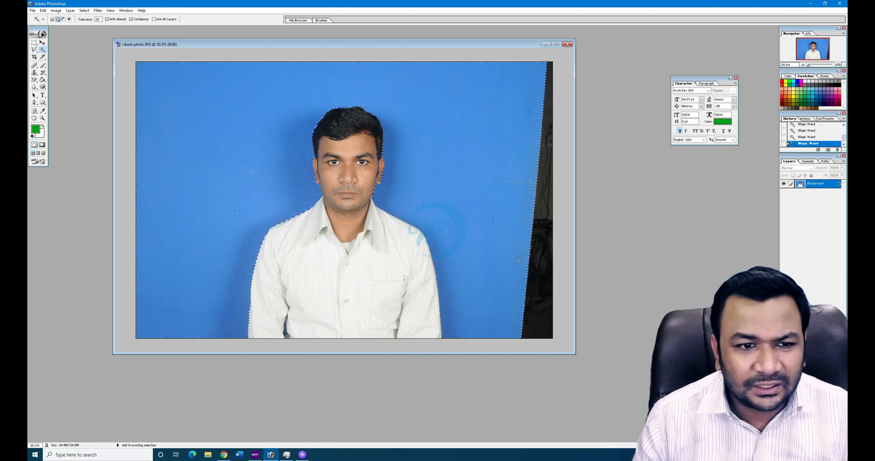
# - Add the leftover background spots to the selection with the Rectangular Marquee
pyautogui.click(35, 44)
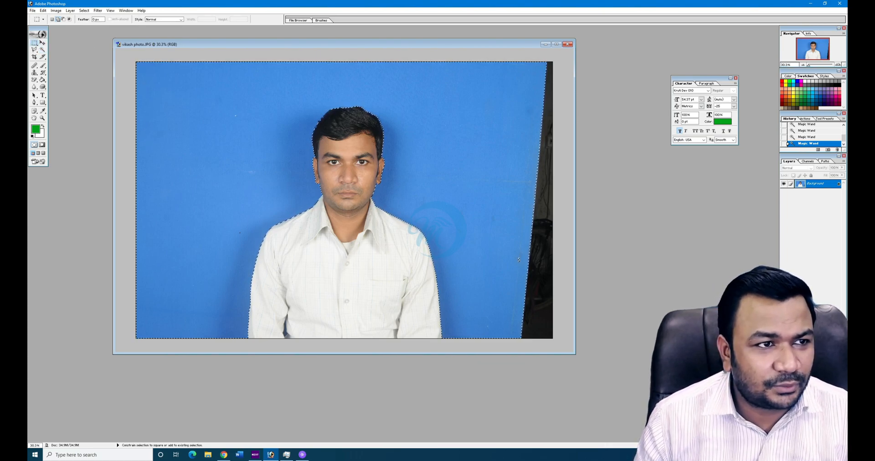
pyautogui.click(519, 260)
pyautogui.moveTo(235, 228); pyautogui.dragTo(245, 239)
pyautogui.moveTo(205, 187); pyautogui.dragTo(216, 198)
pyautogui.moveTo(175, 144); pyautogui.dragTo(185, 152)
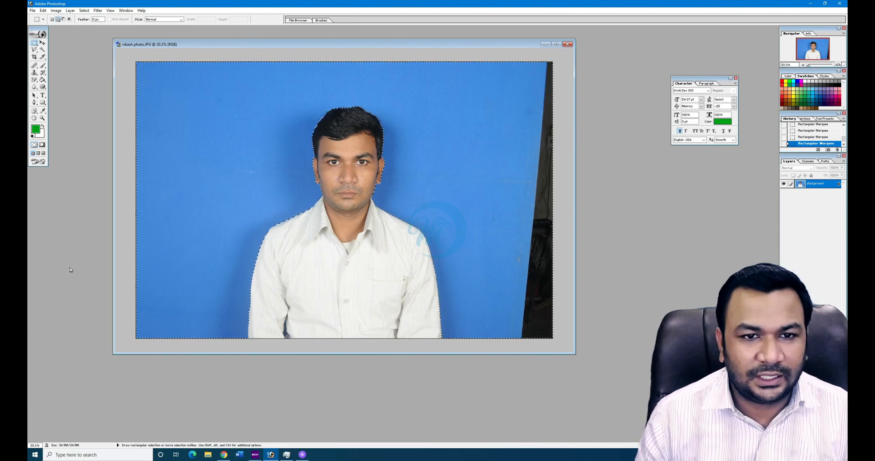
# - Feather the edges of the background selection with Select > Feather
pyautogui.click(83, 10)
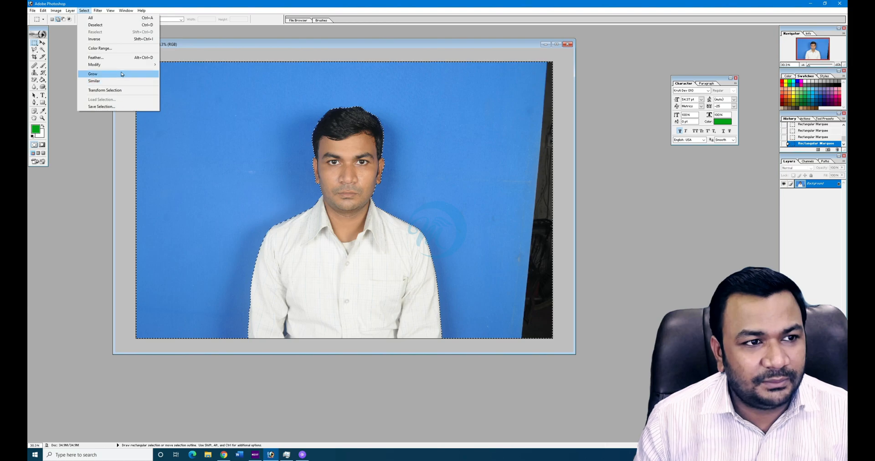
pyautogui.moveTo(131, 68)
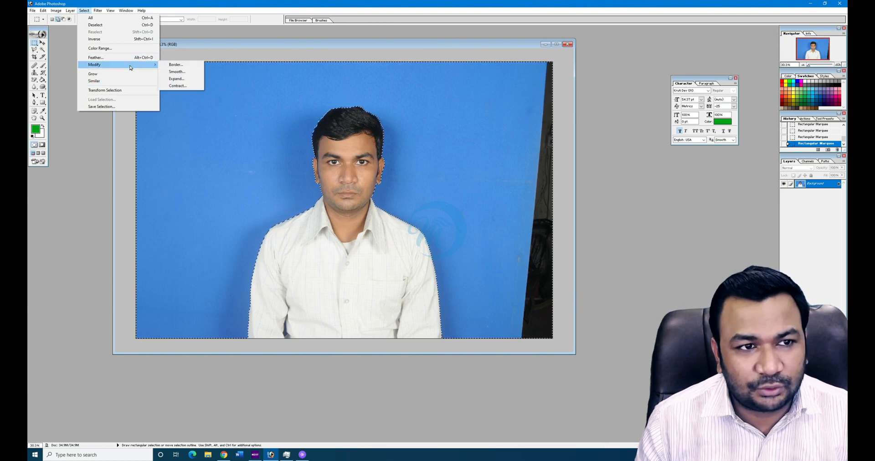
pyautogui.click(128, 58)
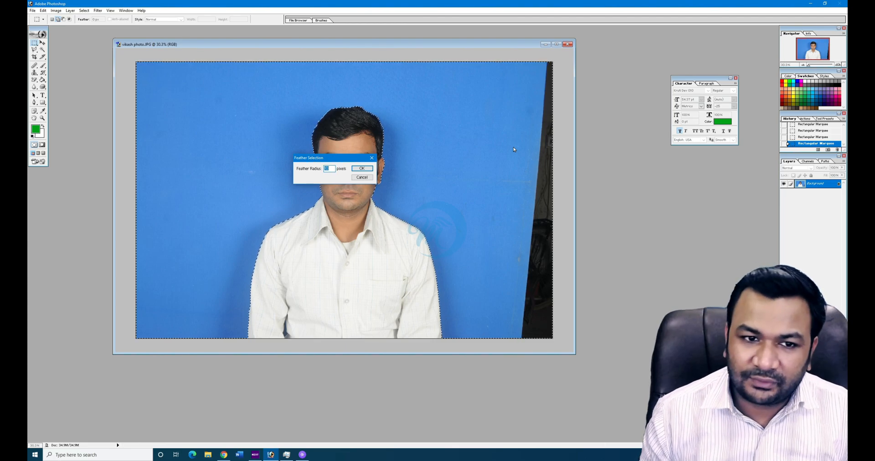
pyautogui.press('Return')
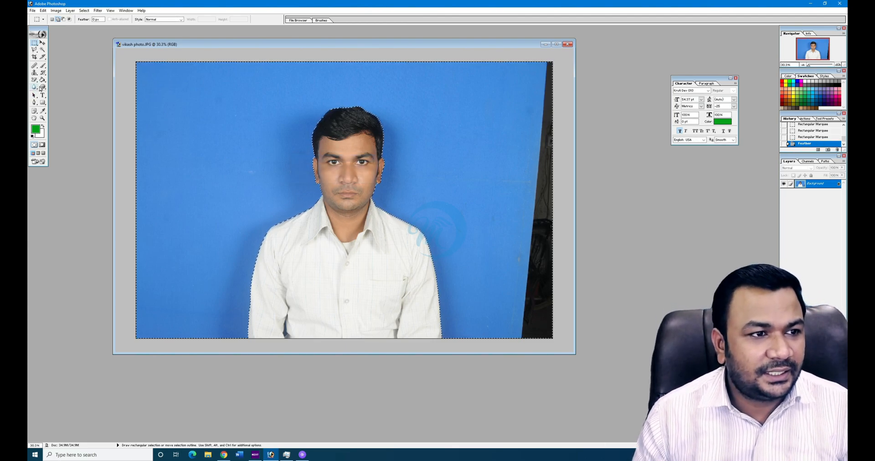
pyautogui.moveTo(42, 79); pyautogui.dragTo(67, 87)
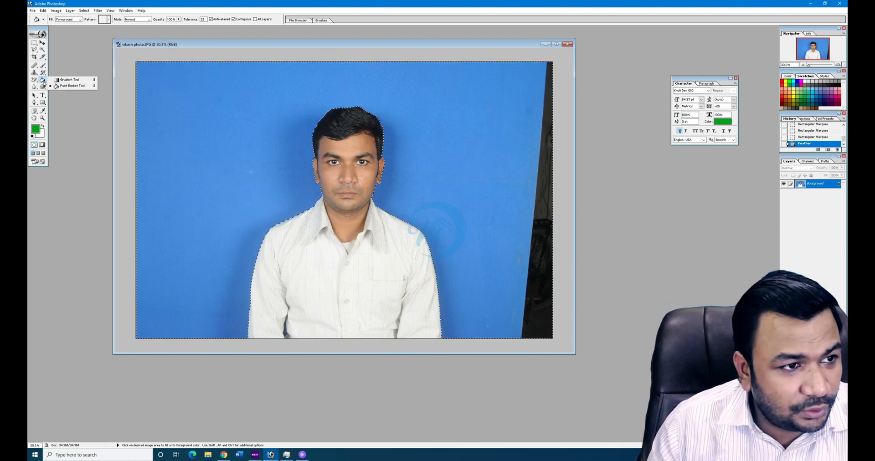
pyautogui.click(74, 88)
pyautogui.click(192, 147)
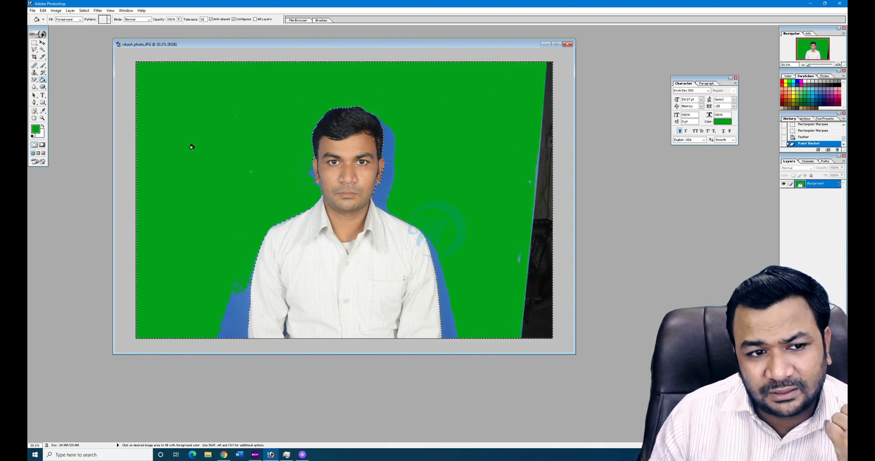
pyautogui.click(391, 150)
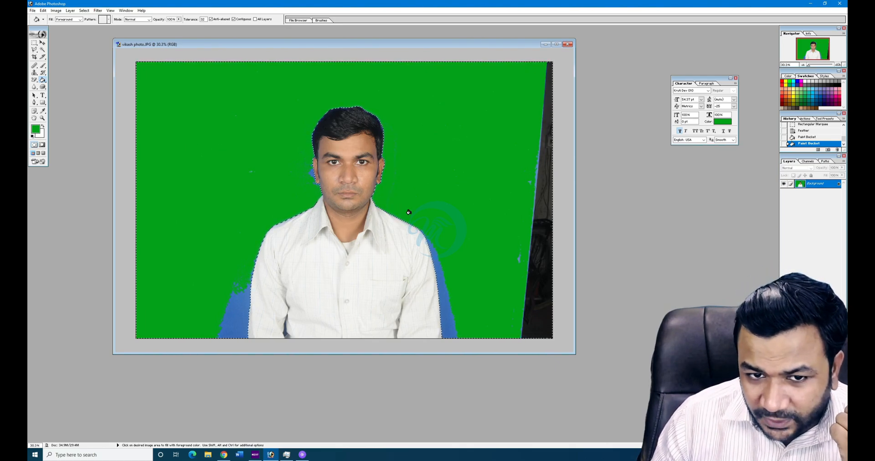
pyautogui.click(527, 290)
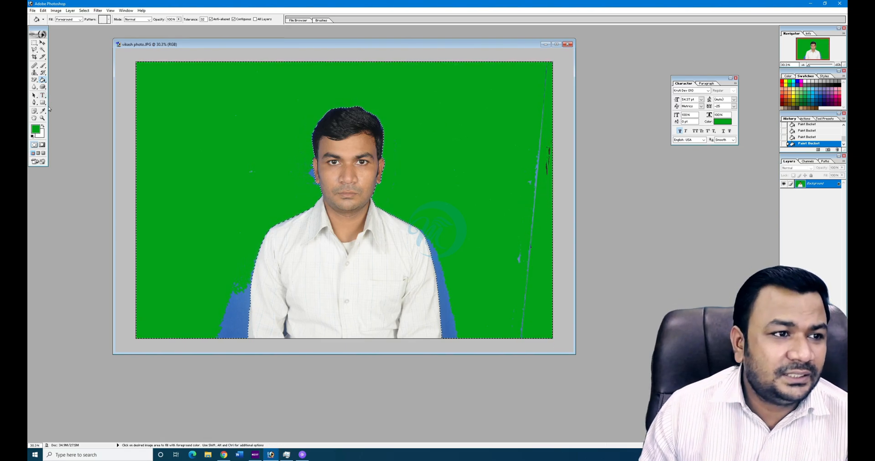
pyautogui.click(43, 66)
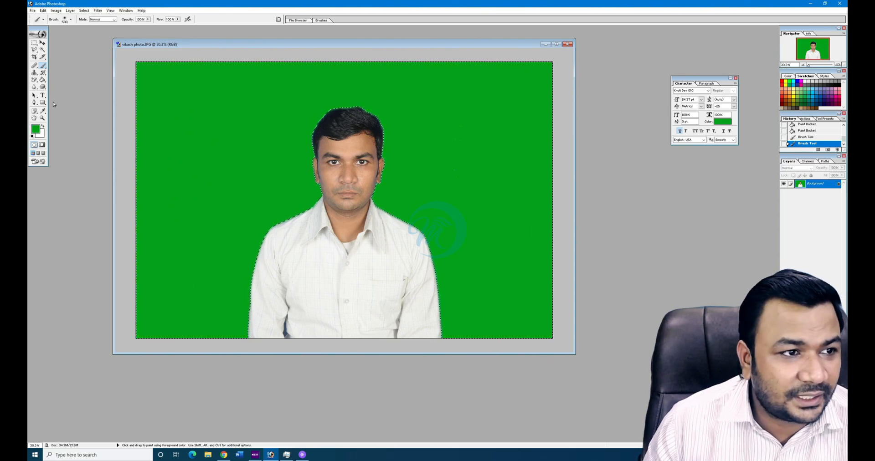
pyautogui.click(42, 79)
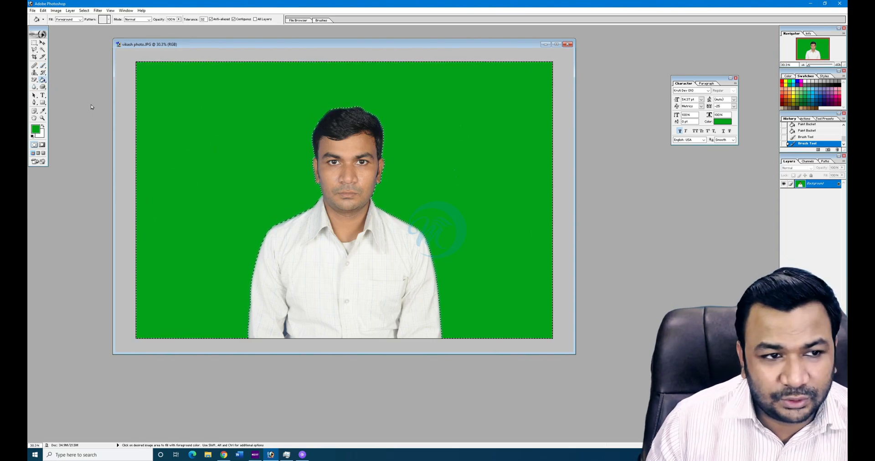
pyautogui.click(260, 190)
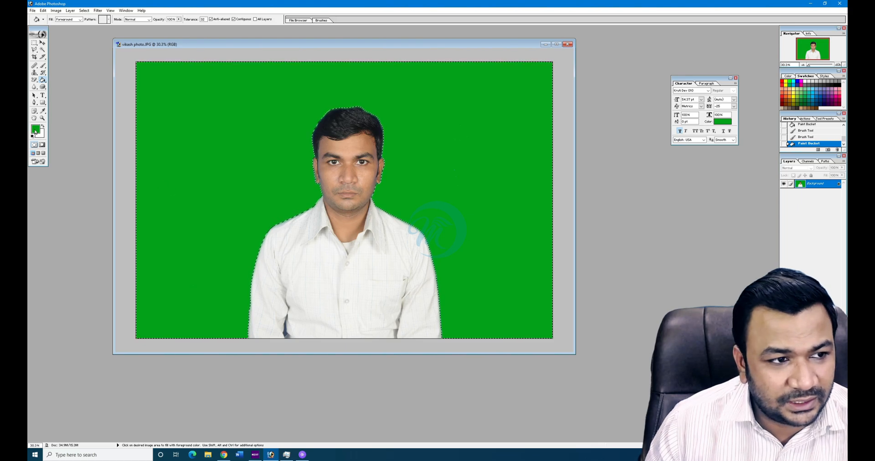
pyautogui.click(35, 132)
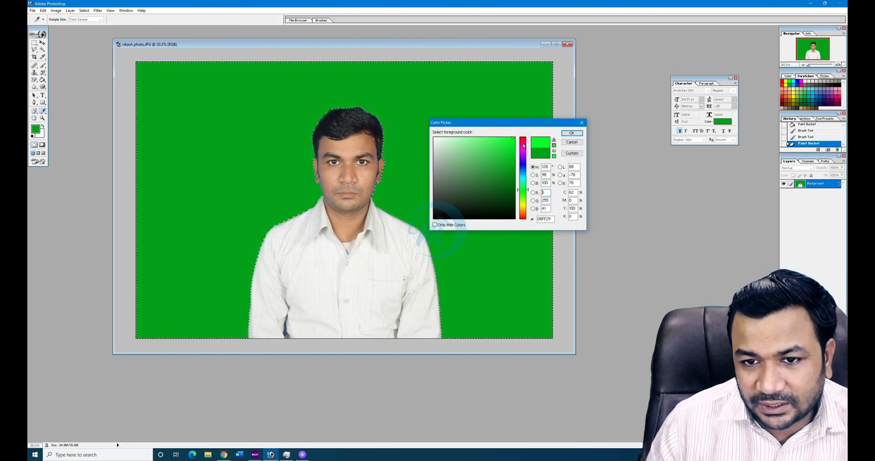
pyautogui.click(569, 133)
pyautogui.click(489, 134)
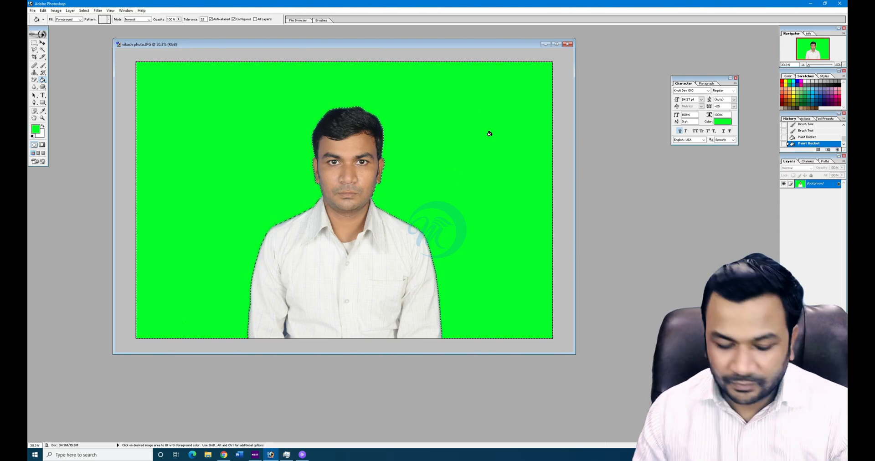
pyautogui.hotkey('ctrl', 'alt', 'z')
pyautogui.hotkey('ctrl', 'alt', 'z')
pyautogui.hotkey('ctrl', 'alt', 'z')
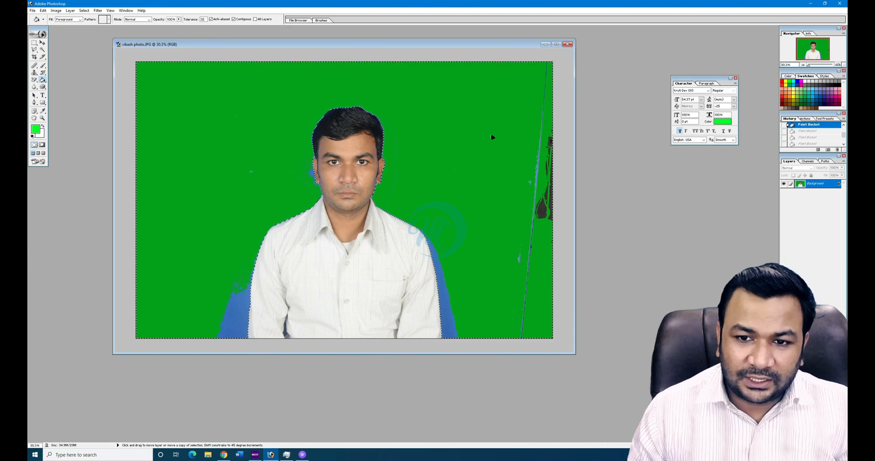
pyautogui.hotkey('ctrl', 'alt', 'z')
pyautogui.hotkey('ctrl', 'alt', 'z')
pyautogui.hotkey('ctrl', 'alt', 'z')
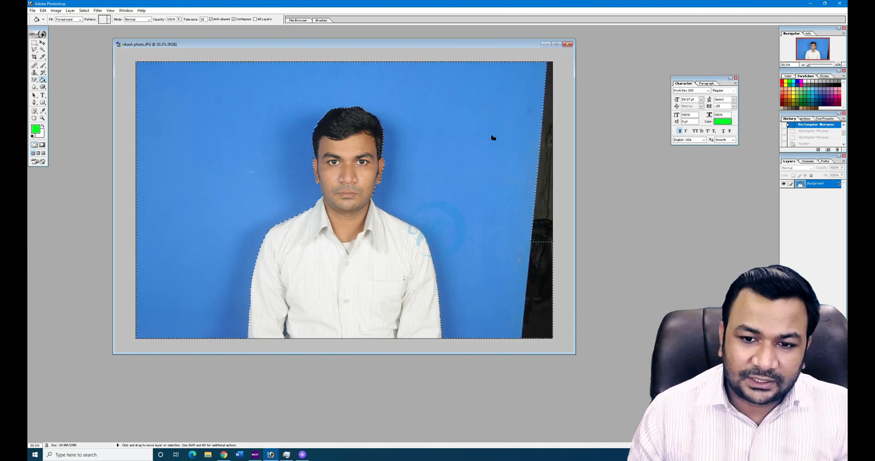
pyautogui.hotkey('ctrl', 'shift', 'z')
pyautogui.hotkey('ctrl', 'shift', 'z')
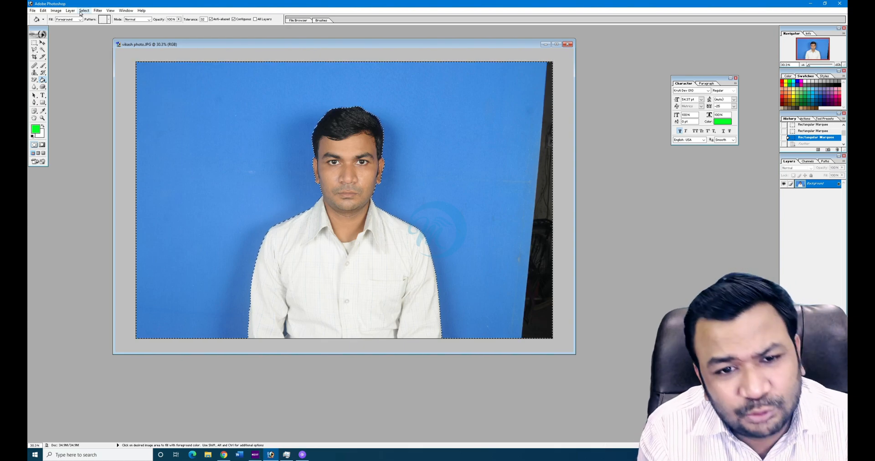
# - Try a light green Solid Color fill layer, then cancel it to keep the blue background
pyautogui.click(82, 11)
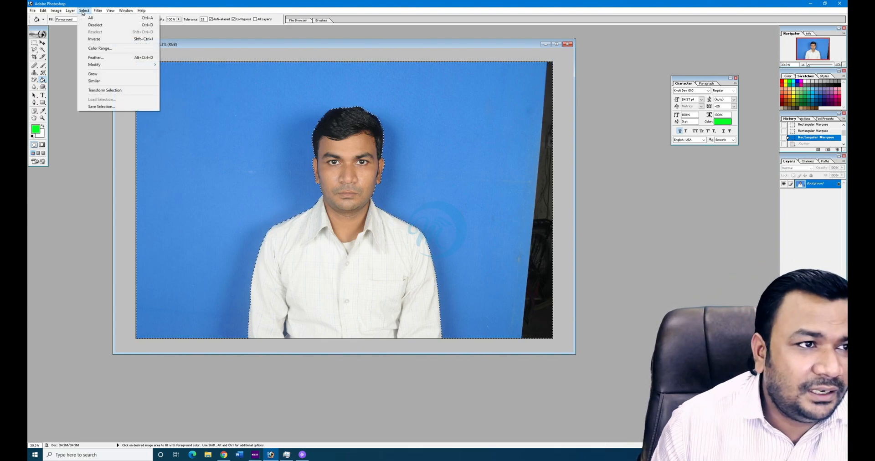
pyautogui.moveTo(71, 10)
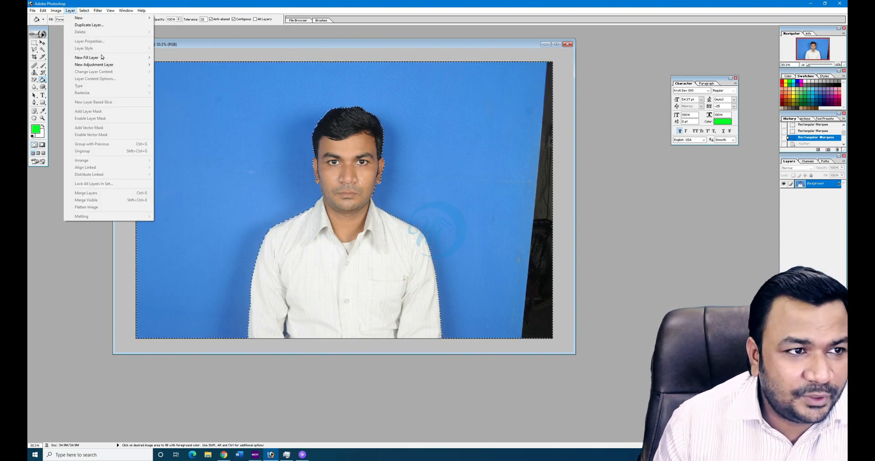
pyautogui.moveTo(122, 61)
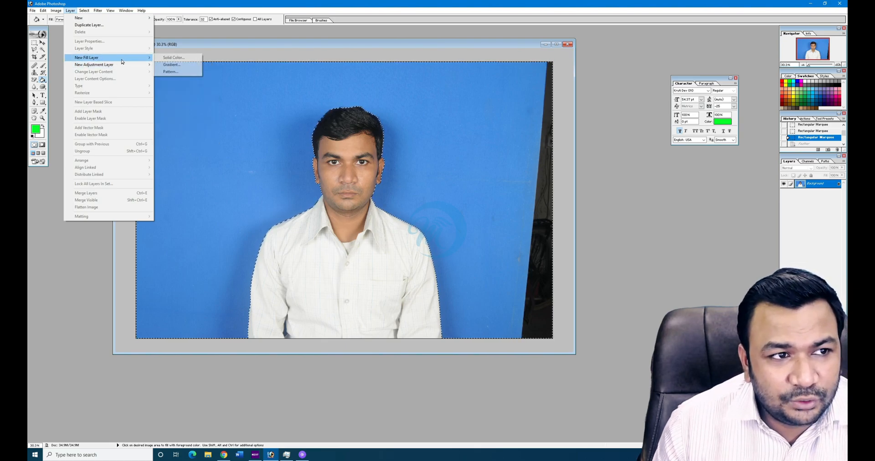
pyautogui.click(173, 58)
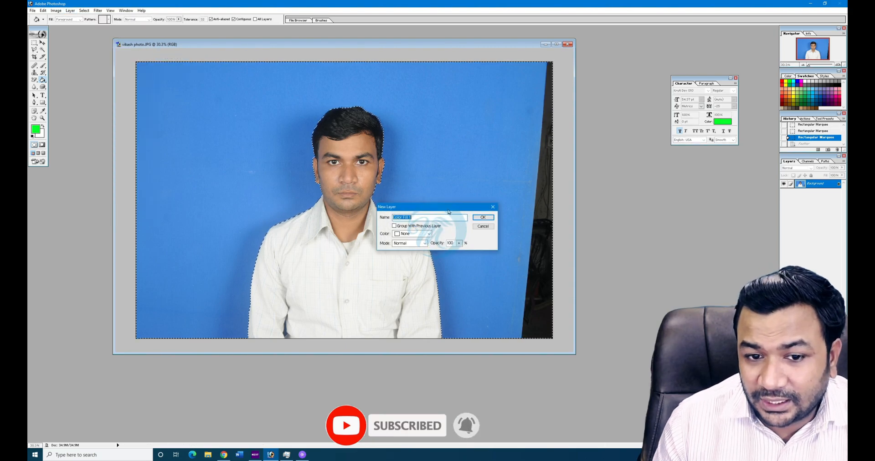
pyautogui.click(484, 217)
pyautogui.moveTo(515, 144)
pyautogui.mouseDown()
pyautogui.moveTo(495, 187)
pyautogui.moveTo(474, 178)
pyautogui.moveTo(460, 151)
pyautogui.moveTo(445, 152)
pyautogui.moveTo(452, 192)
pyautogui.moveTo(479, 184)
pyautogui.moveTo(468, 147)
pyautogui.moveTo(516, 176)
pyautogui.moveTo(512, 196)
pyautogui.mouseUp()
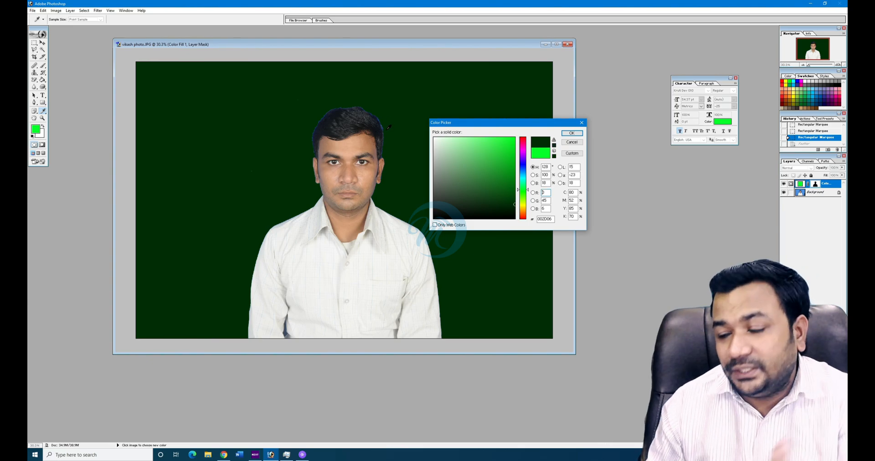
pyautogui.press('Escape')
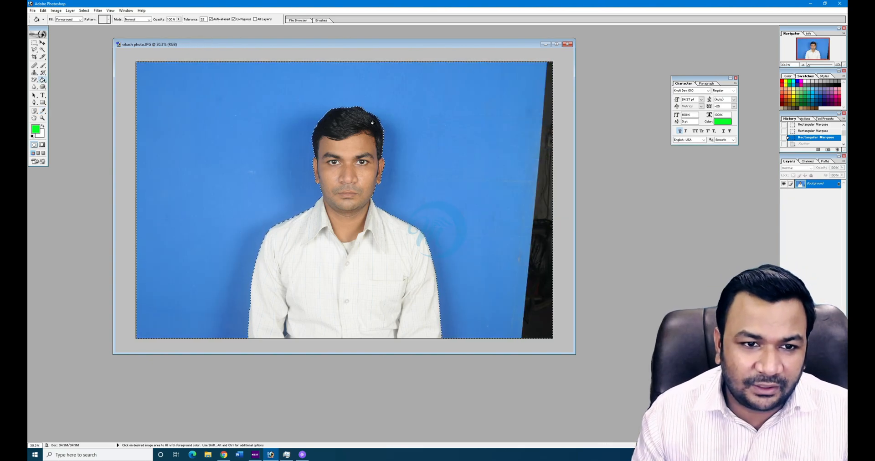
pyautogui.click(84, 11)
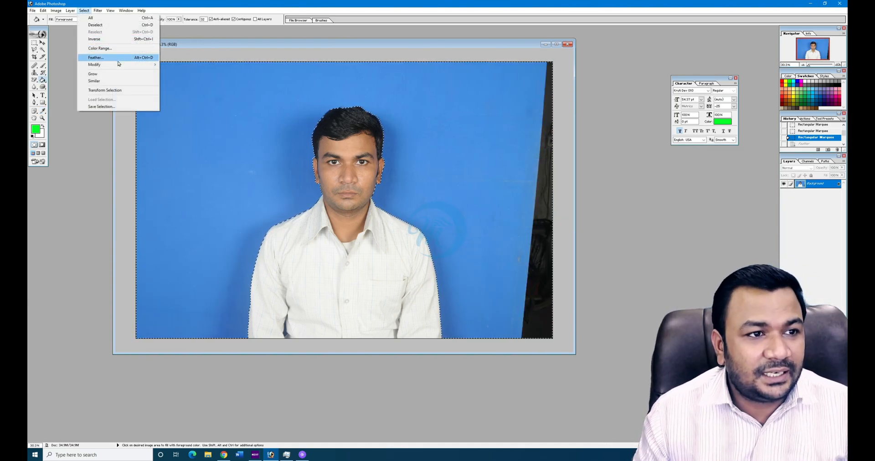
pyautogui.click(117, 61)
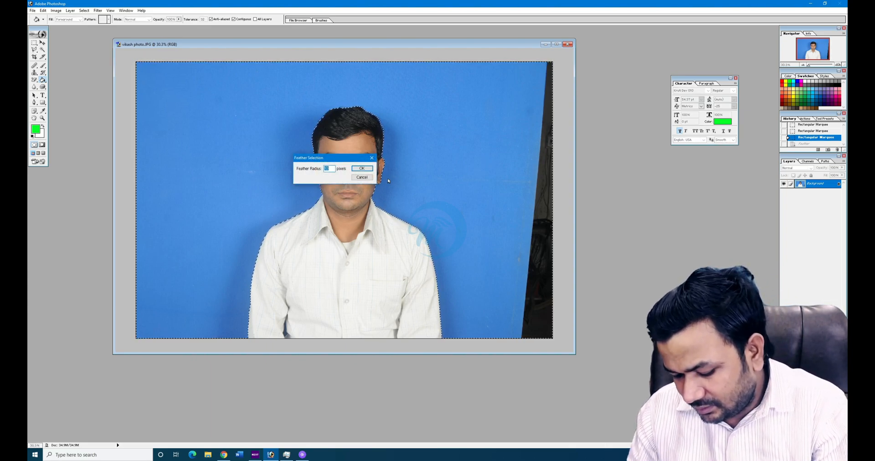
pyautogui.press('Return')
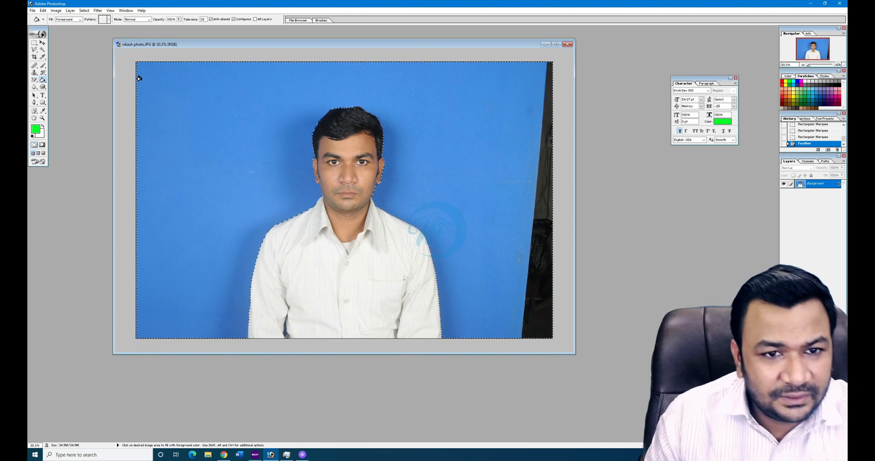
pyautogui.click(85, 10)
pyautogui.moveTo(105, 57)
pyautogui.click(171, 57)
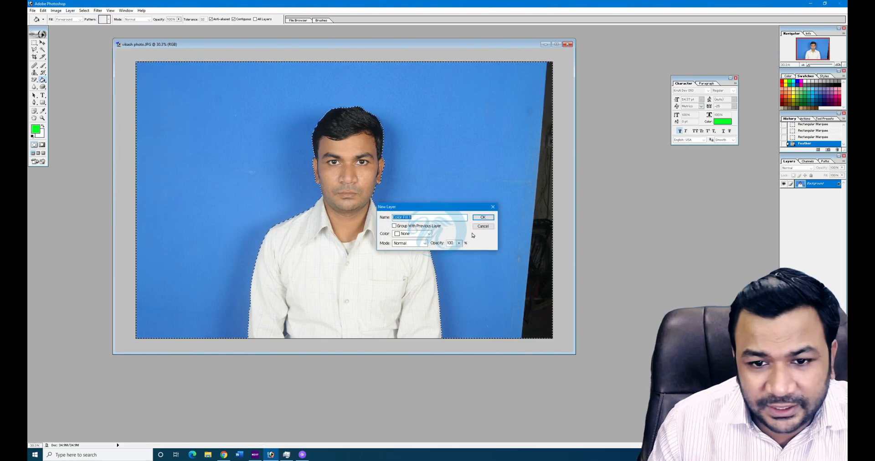
pyautogui.click(483, 217)
pyautogui.moveTo(492, 168)
pyautogui.mouseDown()
pyautogui.moveTo(509, 179)
pyautogui.moveTo(507, 160)
pyautogui.moveTo(478, 167)
pyautogui.moveTo(502, 192)
pyautogui.mouseUp()
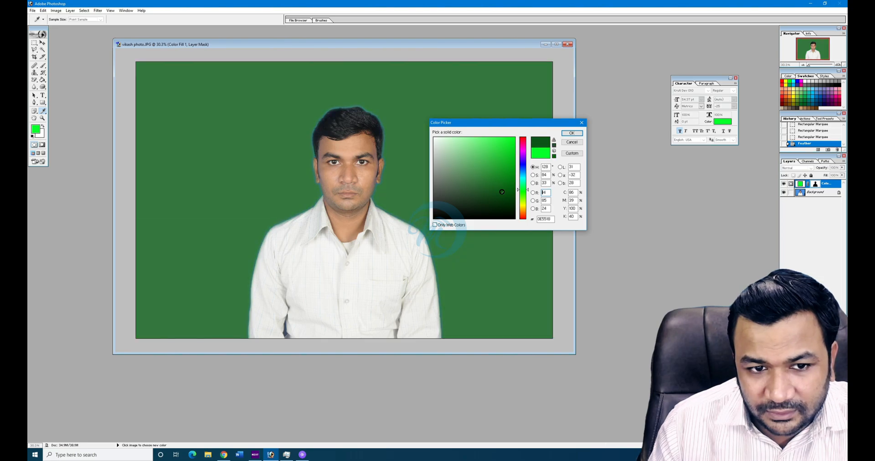
pyautogui.click(497, 204)
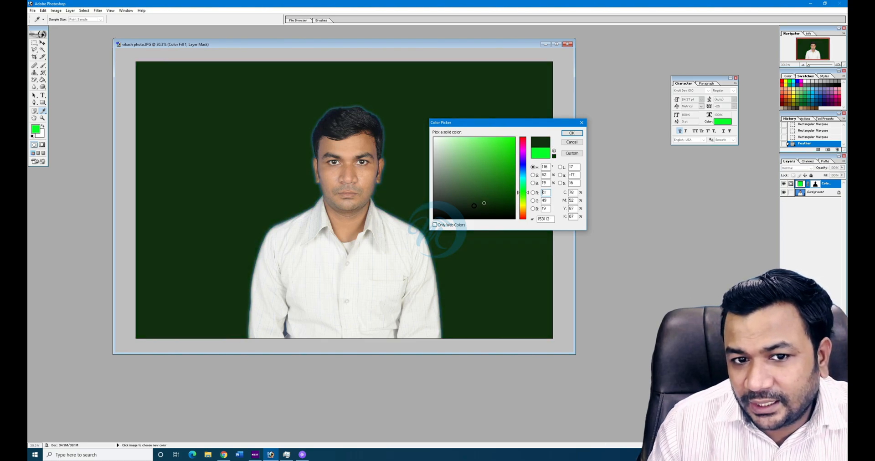
pyautogui.moveTo(473, 206); pyautogui.dragTo(470, 214)
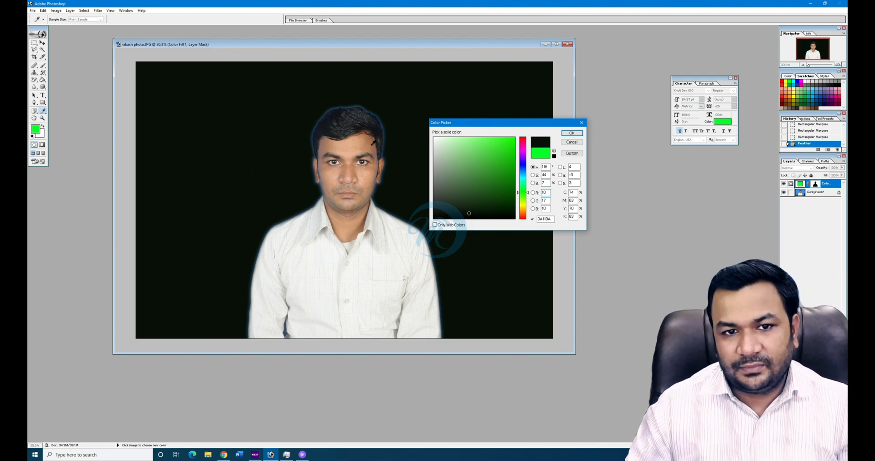
pyautogui.click(572, 141)
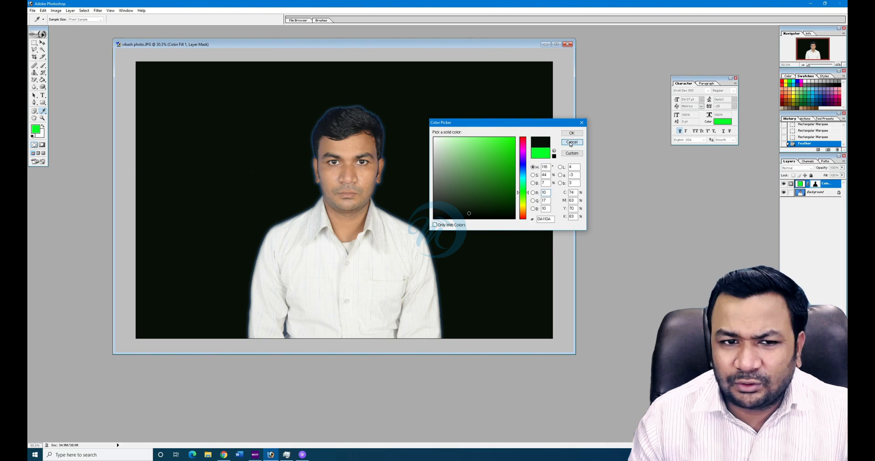
pyautogui.hotkey('ctrl', 'alt', 'z')
pyautogui.hotkey('ctrl', 'alt', 'z')
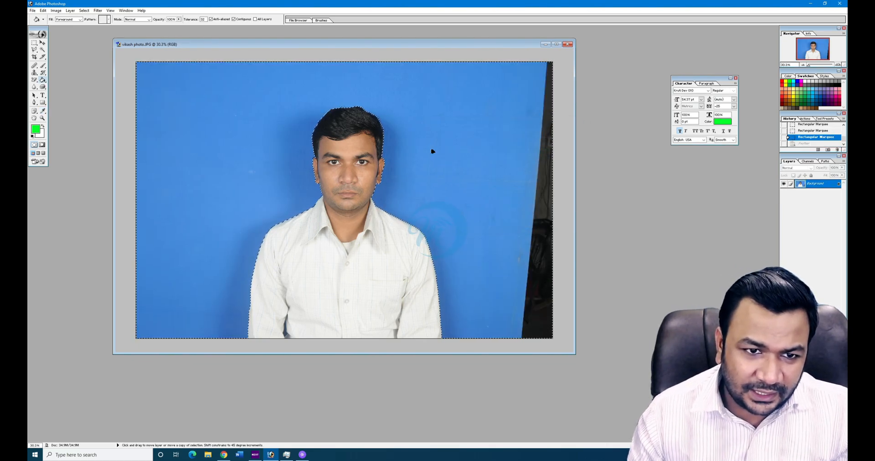
# - Invert the selection onto the man, test moving him right, and undo the move
pyautogui.hotkey('ctrl', 'shift', 'z')
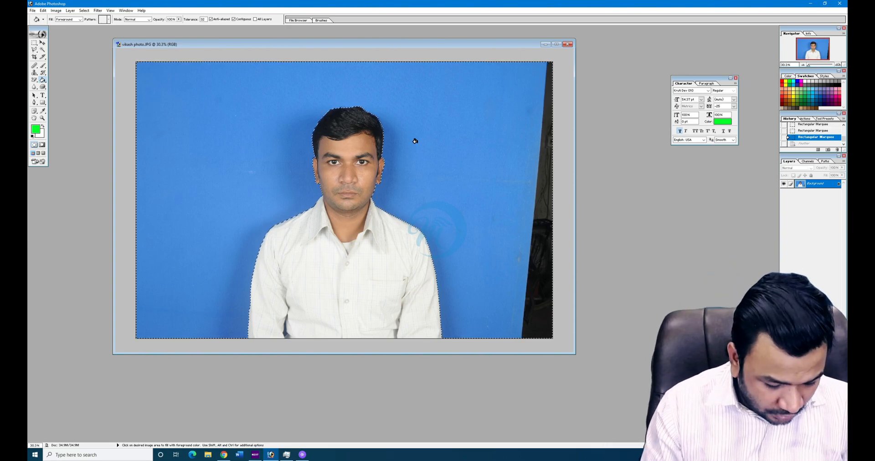
pyautogui.hotkey('ctrl', 'shift', 'i')
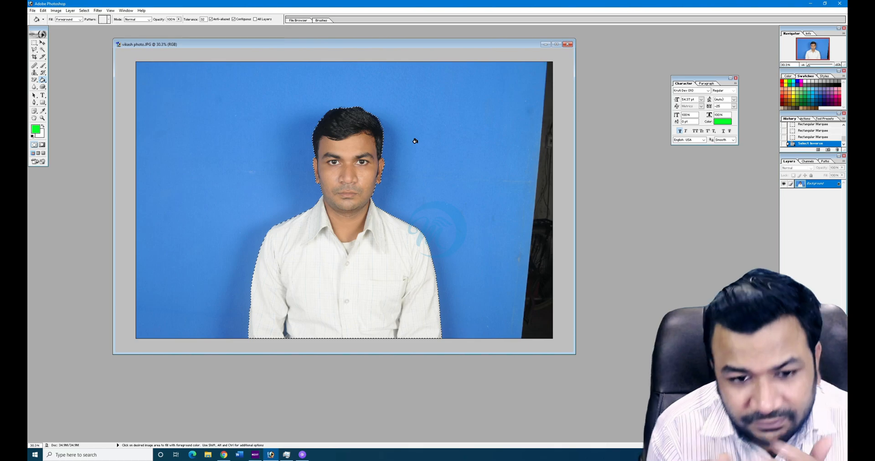
pyautogui.click(84, 10)
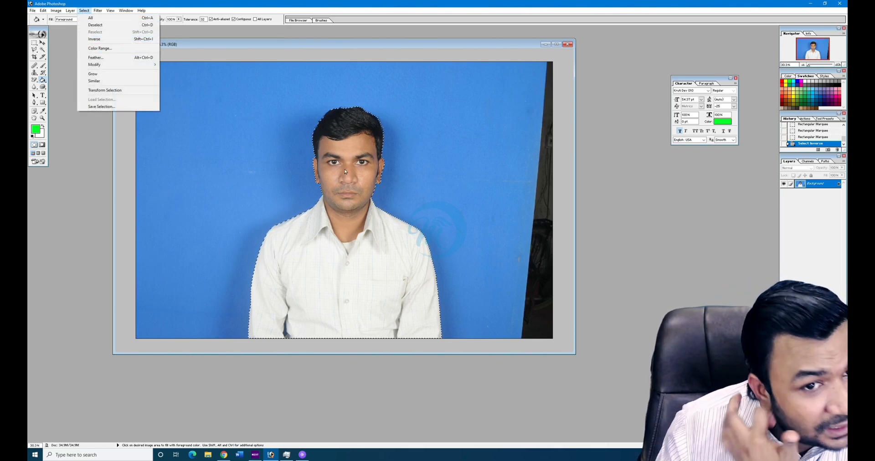
pyautogui.press('Escape')
pyautogui.click(43, 42)
pyautogui.moveTo(384, 221); pyautogui.dragTo(444, 233)
pyautogui.hotkey('ctrl', 'z')
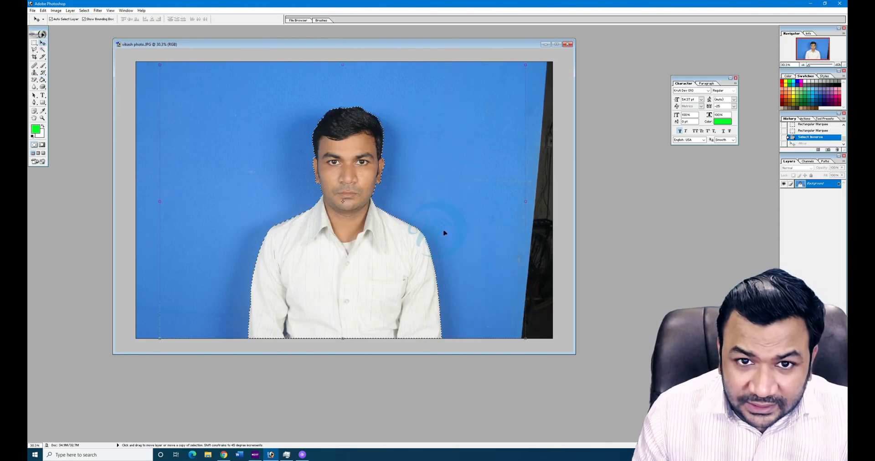
# - Feather the selection by 10 pixels and invert it back onto the background
pyautogui.click(84, 11)
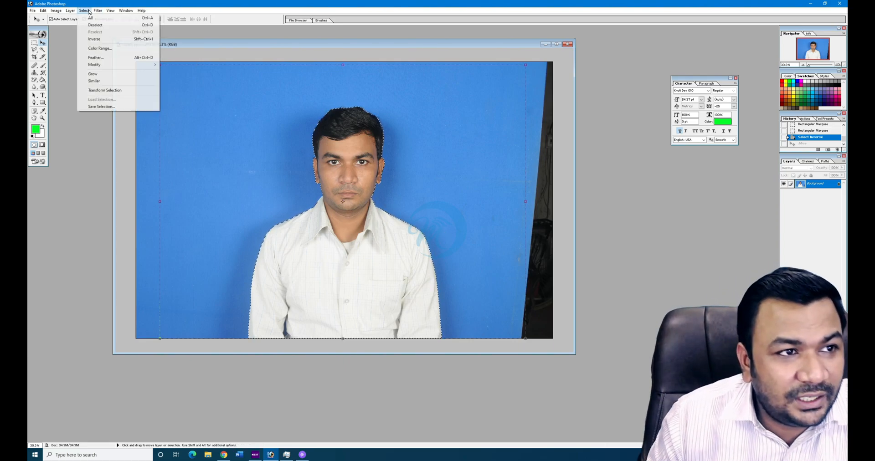
pyautogui.click(93, 57)
pyautogui.write('10')
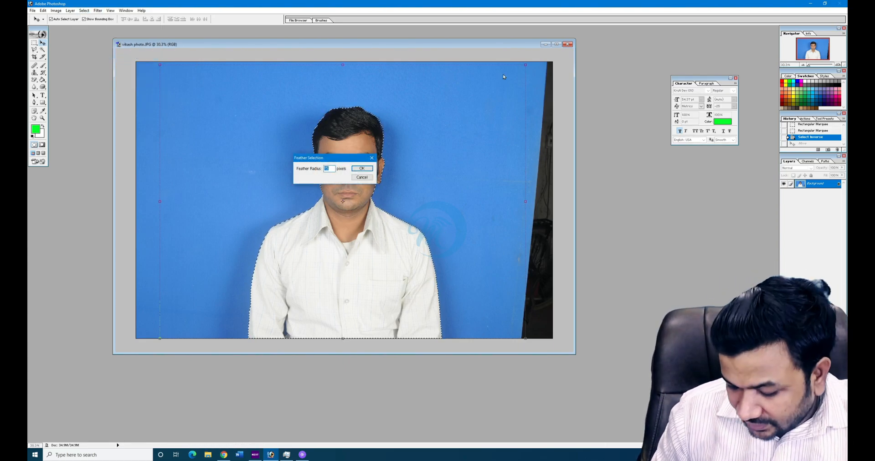
pyautogui.press('Return')
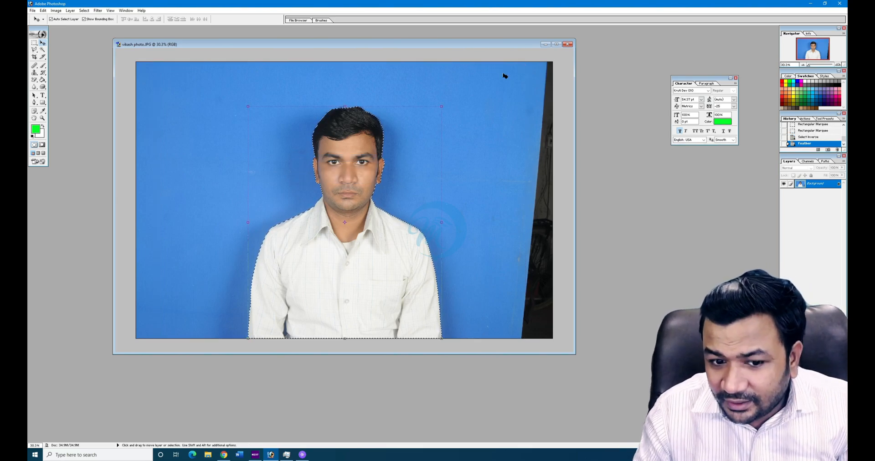
pyautogui.hotkey('ctrl', 'shift', 'i')
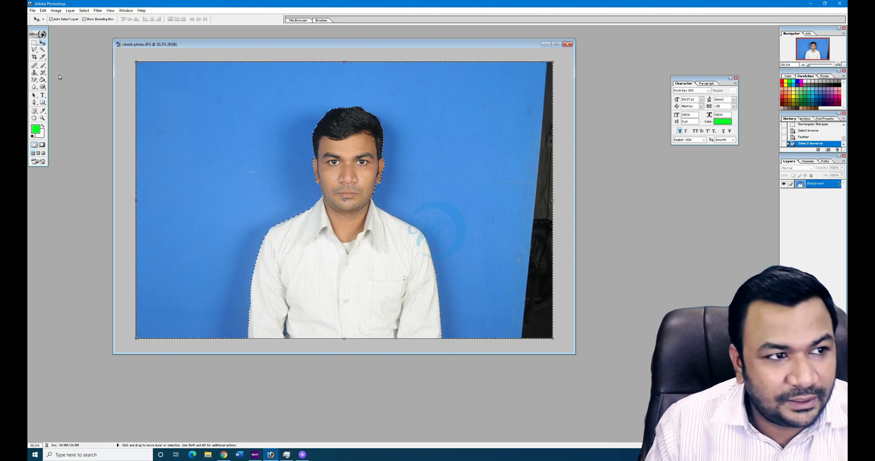
pyautogui.click(70, 11)
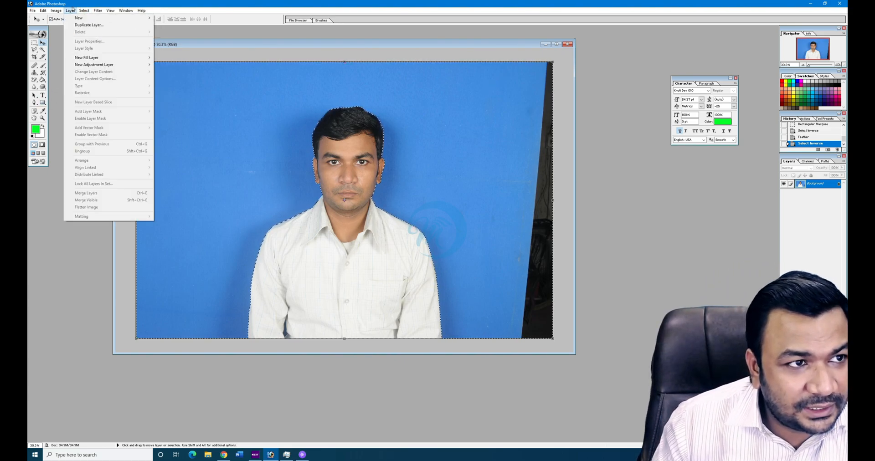
pyautogui.moveTo(110, 57)
pyautogui.click(172, 64)
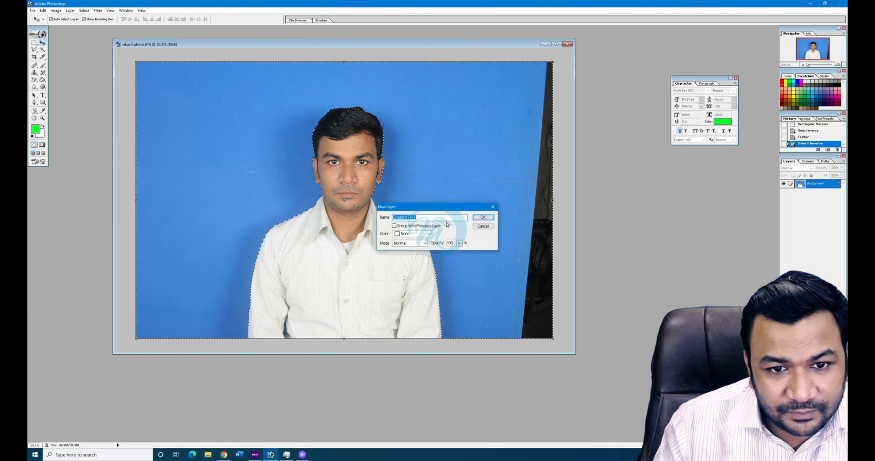
pyautogui.click(484, 227)
pyautogui.click(70, 10)
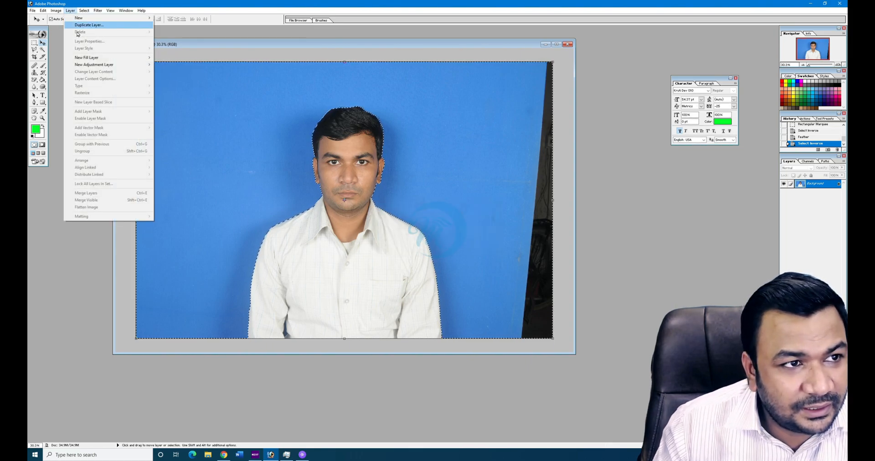
pyautogui.click(186, 57)
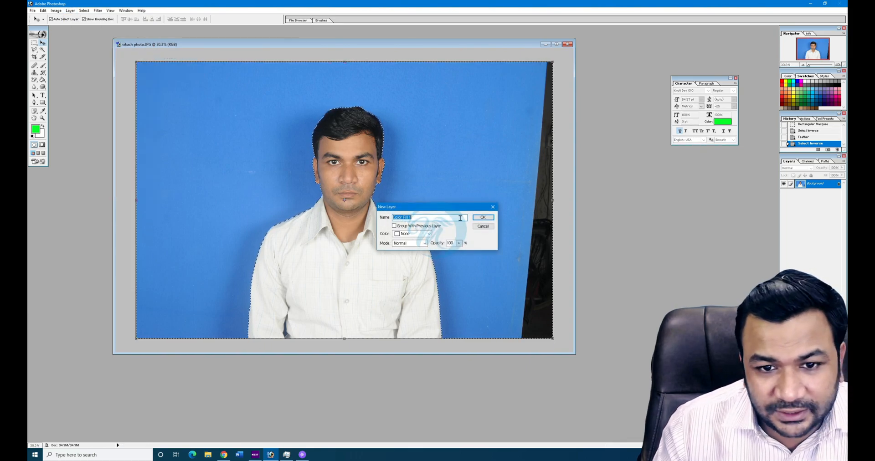
pyautogui.click(479, 218)
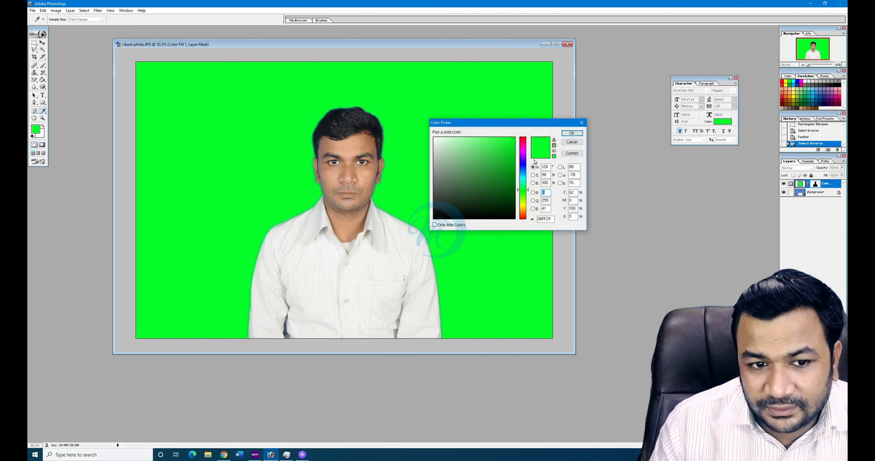
pyautogui.click(506, 206)
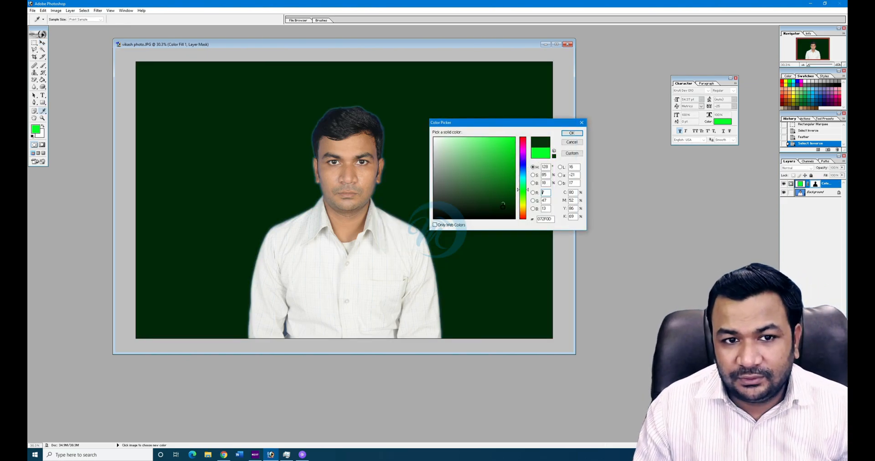
pyautogui.click(497, 219)
pyautogui.moveTo(496, 209); pyautogui.dragTo(494, 157)
pyautogui.moveTo(499, 175); pyautogui.dragTo(524, 200)
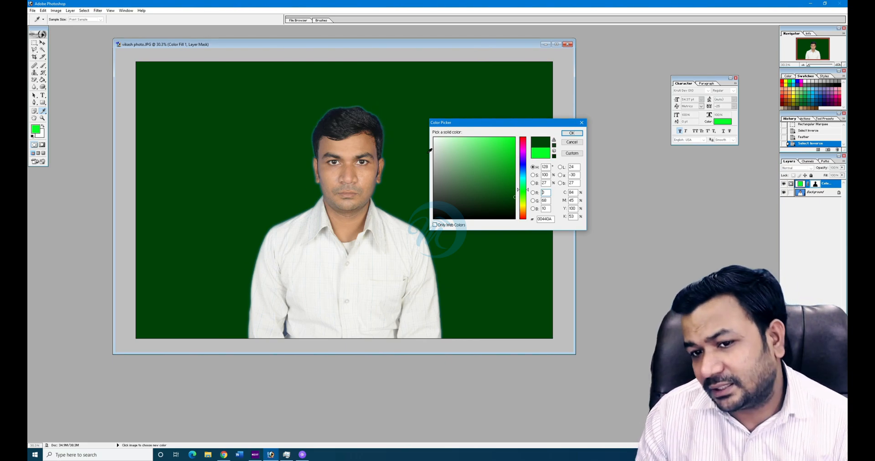
pyautogui.click(503, 176)
pyautogui.moveTo(503, 178)
pyautogui.mouseDown()
pyautogui.moveTo(505, 166)
pyautogui.moveTo(482, 160)
pyautogui.moveTo(484, 146)
pyautogui.mouseUp()
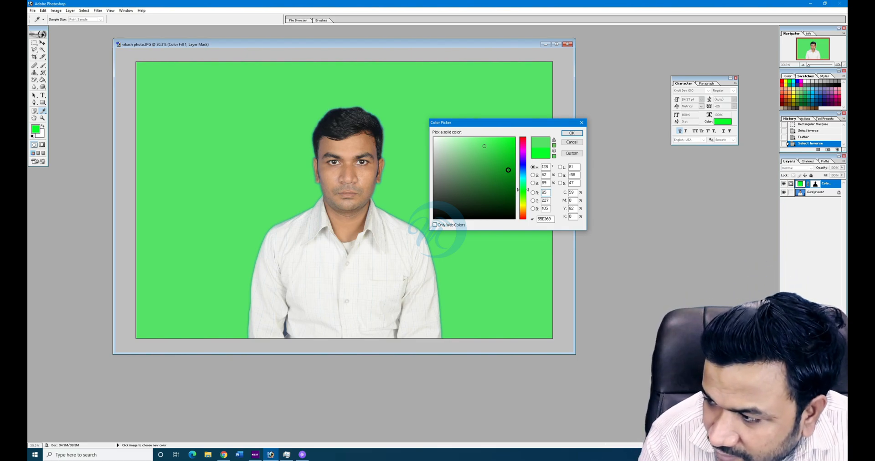
pyautogui.click(504, 137)
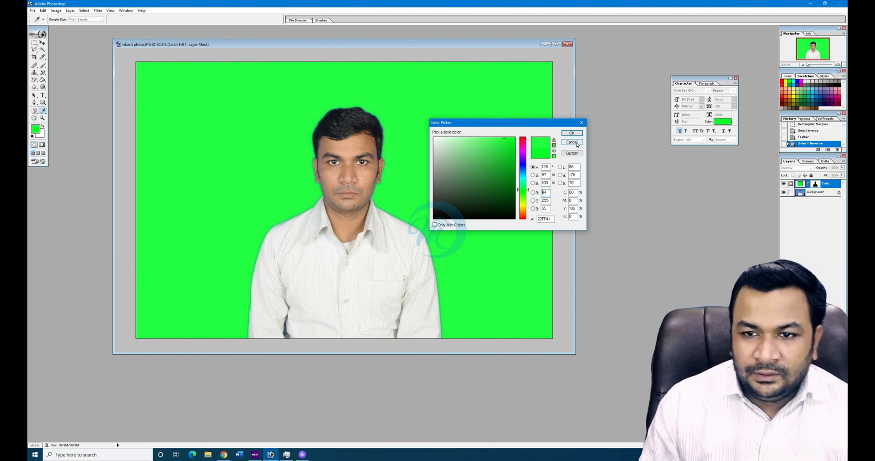
pyautogui.click(572, 143)
# - Add a Gradient Fill layer and tilt its angle toward the lower left
pyautogui.click(84, 10)
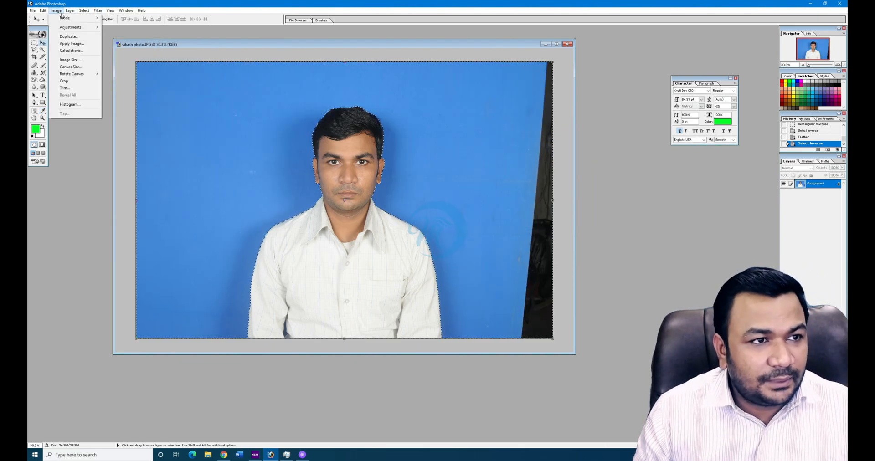
pyautogui.moveTo(110, 58)
pyautogui.click(187, 68)
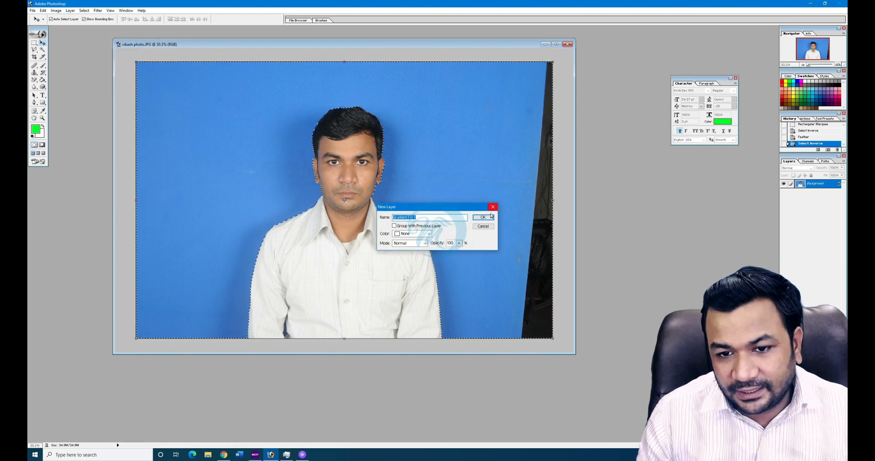
pyautogui.click(484, 215)
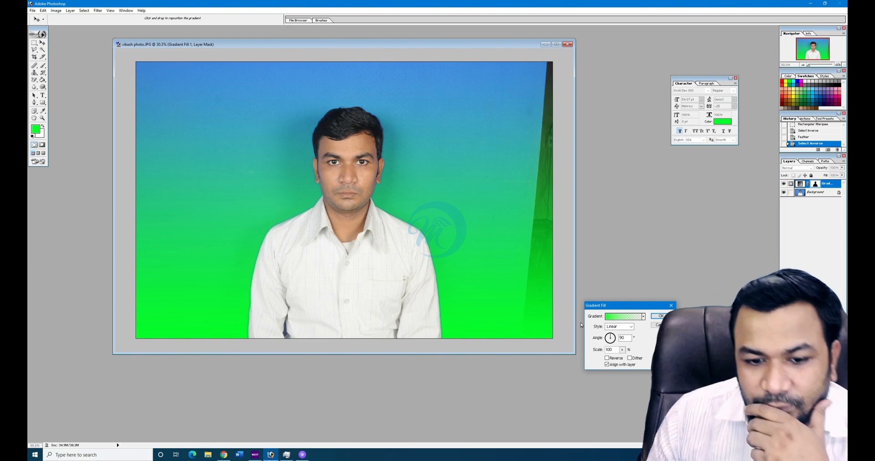
pyautogui.moveTo(621, 311); pyautogui.dragTo(670, 219)
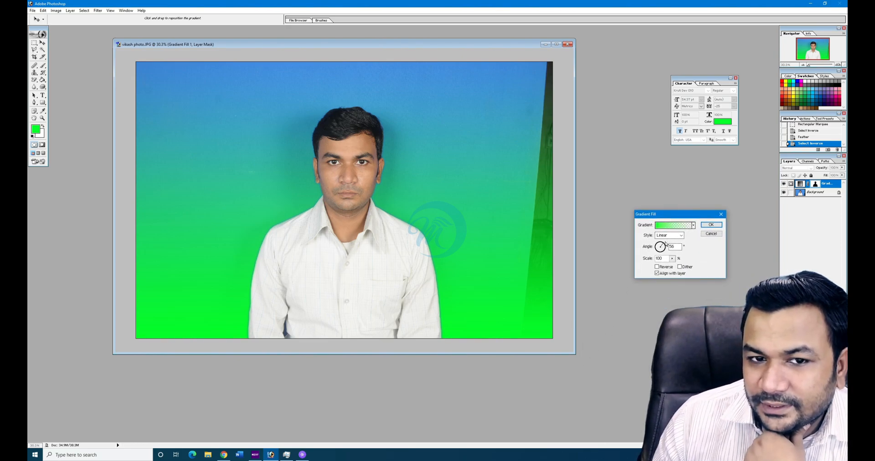
pyautogui.click(666, 246)
pyautogui.moveTo(664, 252); pyautogui.dragTo(661, 254)
# - Try several gradient presets, then apply the rainbow Spectrum preset to the fill
pyautogui.click(694, 226)
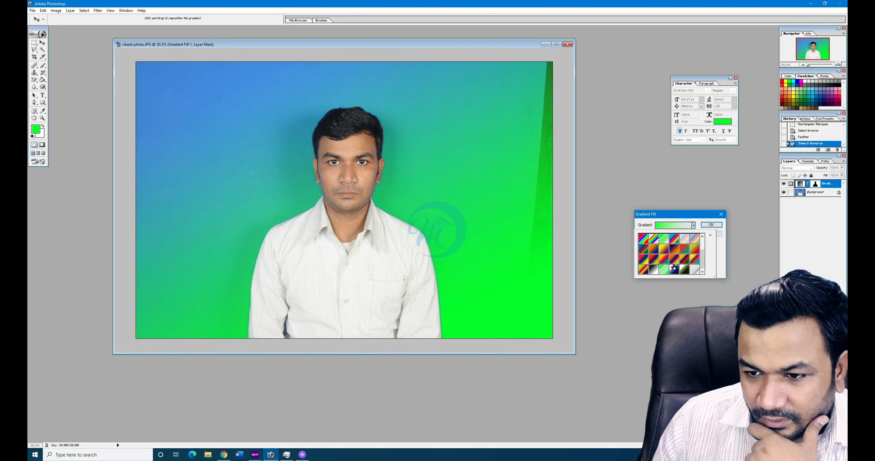
pyautogui.click(674, 258)
pyautogui.click(664, 253)
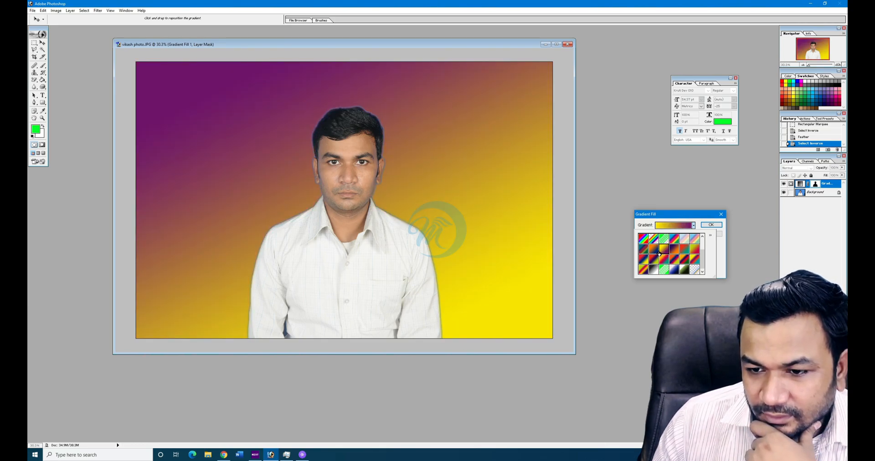
pyautogui.click(653, 251)
pyautogui.click(643, 251)
pyautogui.click(643, 259)
pyautogui.click(664, 251)
pyautogui.click(674, 252)
pyautogui.click(679, 258)
pyautogui.click(689, 260)
pyautogui.click(663, 259)
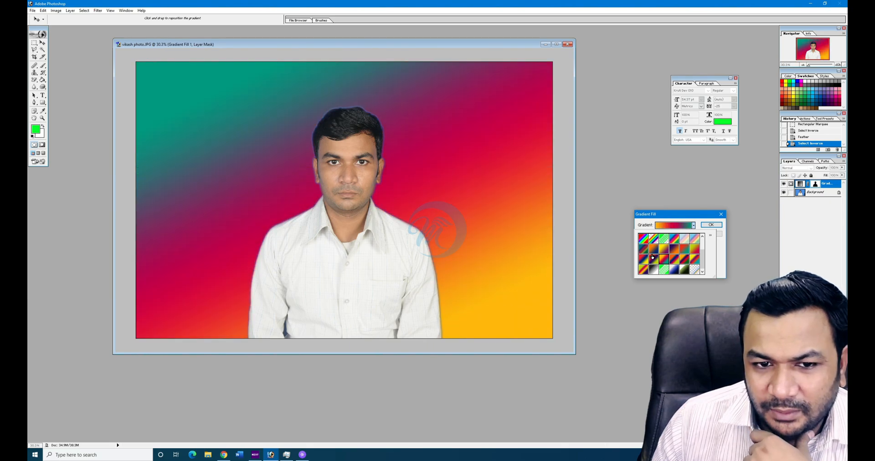
pyautogui.click(644, 269)
pyautogui.click(645, 261)
pyautogui.click(654, 269)
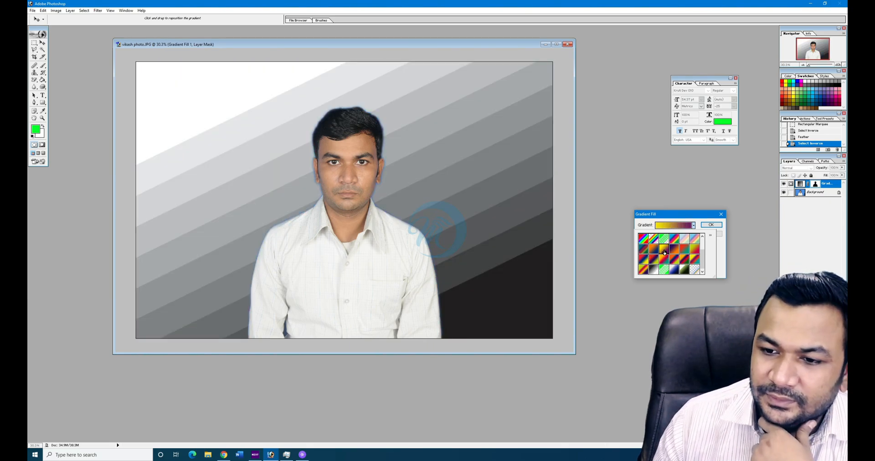
pyautogui.click(664, 238)
pyautogui.click(652, 241)
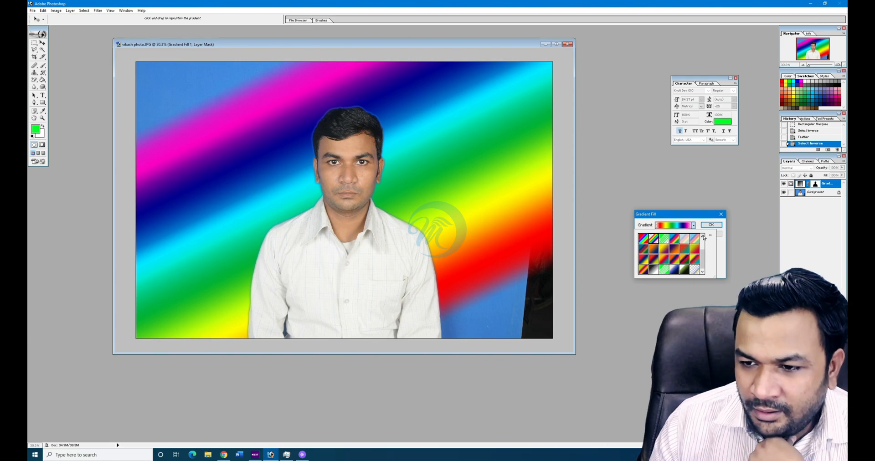
pyautogui.click(711, 225)
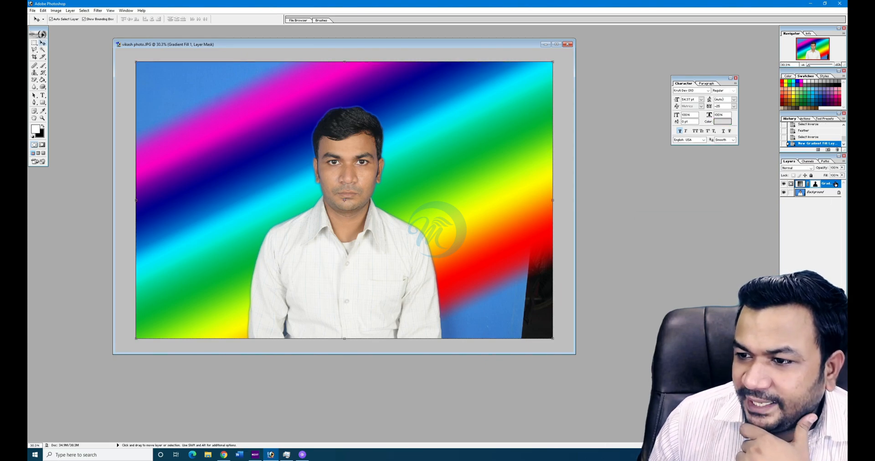
# - Add a Gradient Overlay style to the fill layer, trying presets and picking pastel green-to-blue
pyautogui.doubleClick(836, 184)
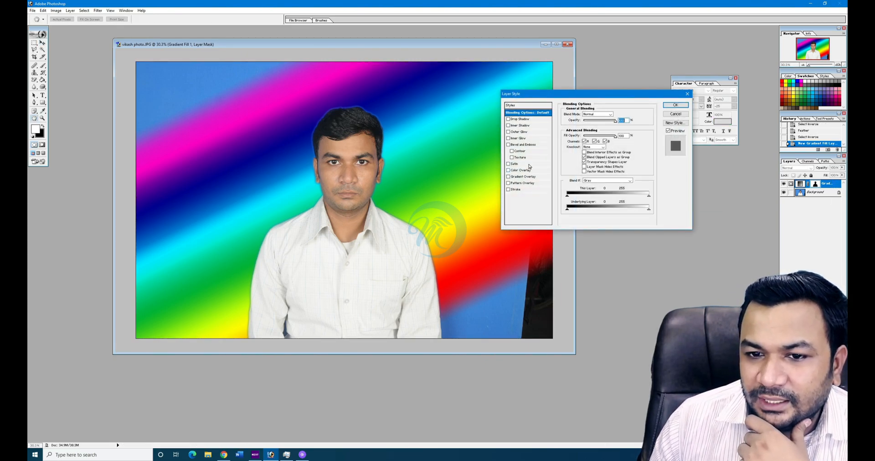
pyautogui.click(520, 177)
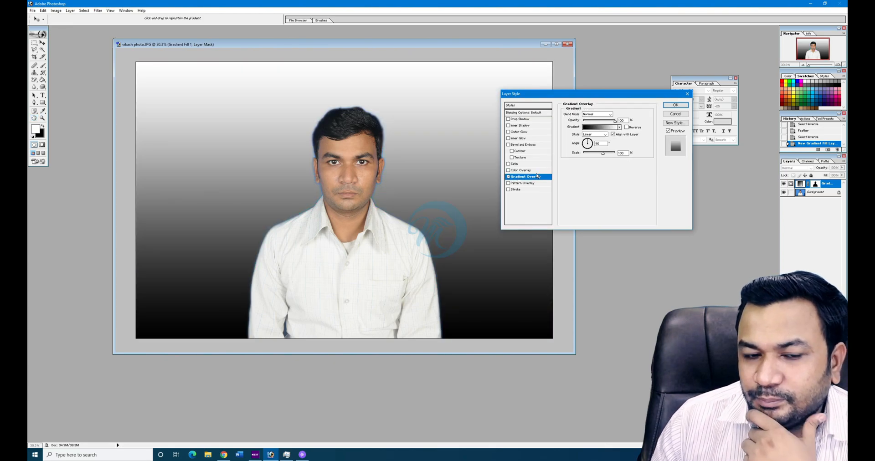
pyautogui.click(619, 128)
pyautogui.click(603, 150)
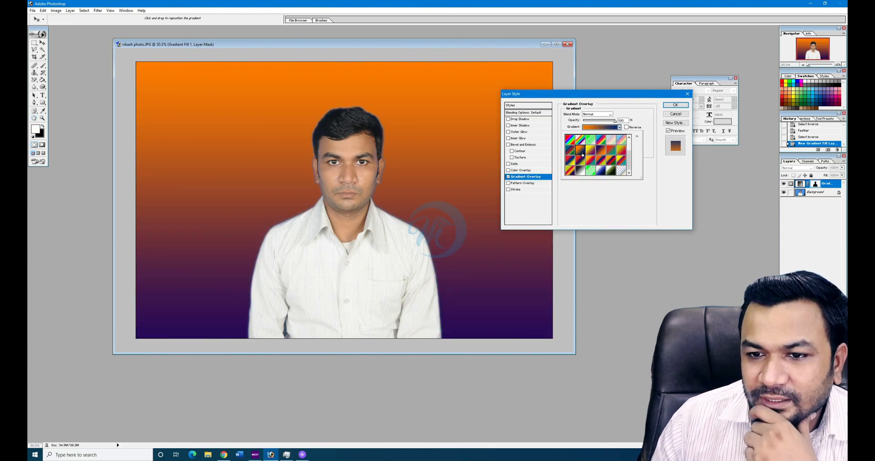
pyautogui.click(580, 151)
pyautogui.click(603, 161)
pyautogui.click(570, 161)
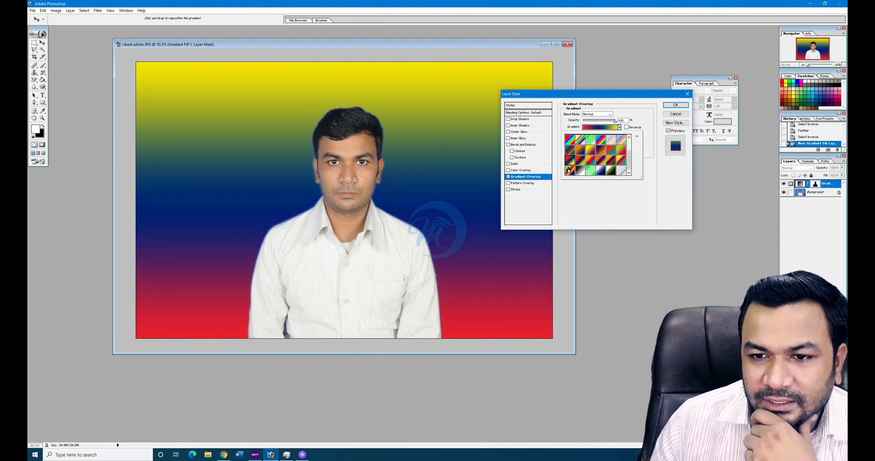
pyautogui.click(570, 171)
pyautogui.click(570, 140)
pyautogui.click(611, 140)
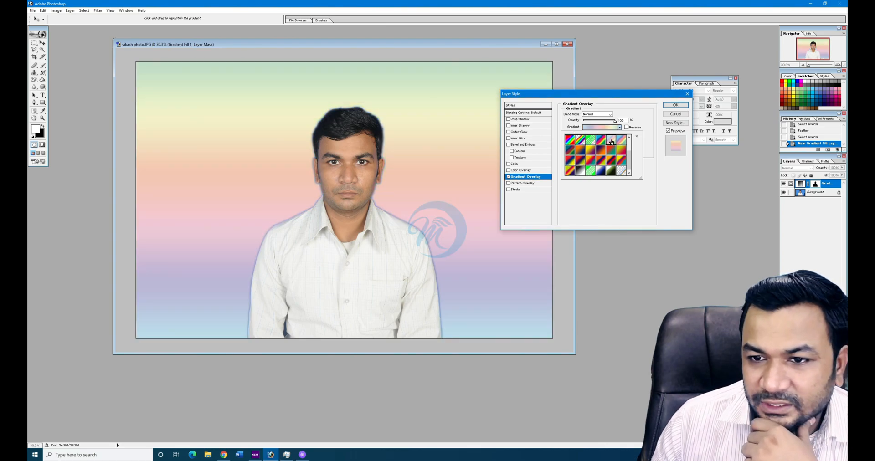
pyautogui.click(620, 140)
pyautogui.click(619, 154)
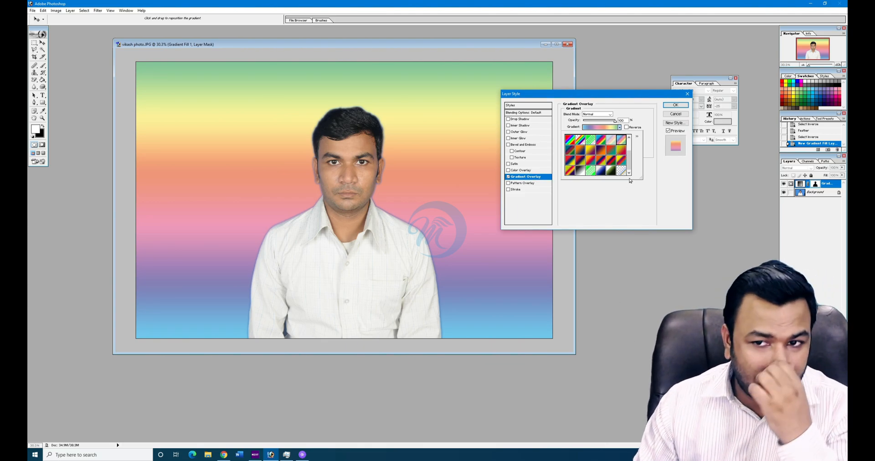
pyautogui.click(616, 122)
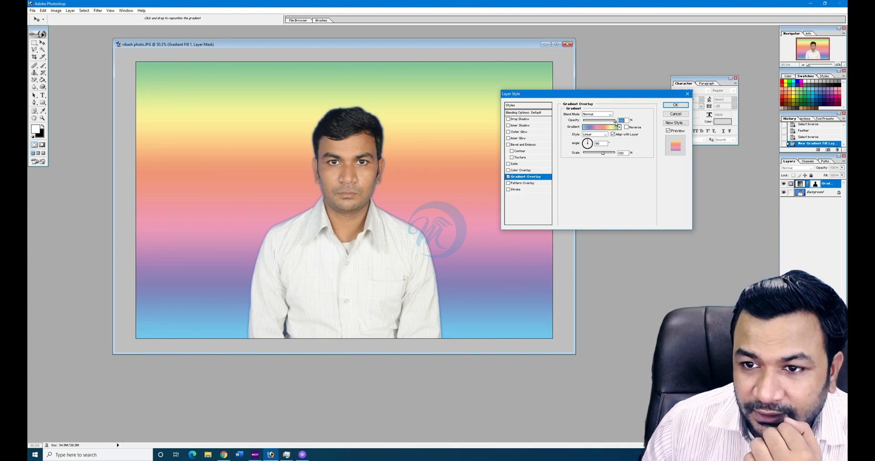
# - Test overlay opacity and scale, switch to Radial, reverse it, and set angle 65
pyautogui.moveTo(614, 122)
pyautogui.mouseDown()
pyautogui.moveTo(582, 122)
pyautogui.moveTo(626, 121)
pyautogui.mouseUp()
pyautogui.moveTo(602, 154)
pyautogui.mouseDown()
pyautogui.moveTo(585, 153)
pyautogui.moveTo(615, 153)
pyautogui.mouseUp()
pyautogui.click(604, 134)
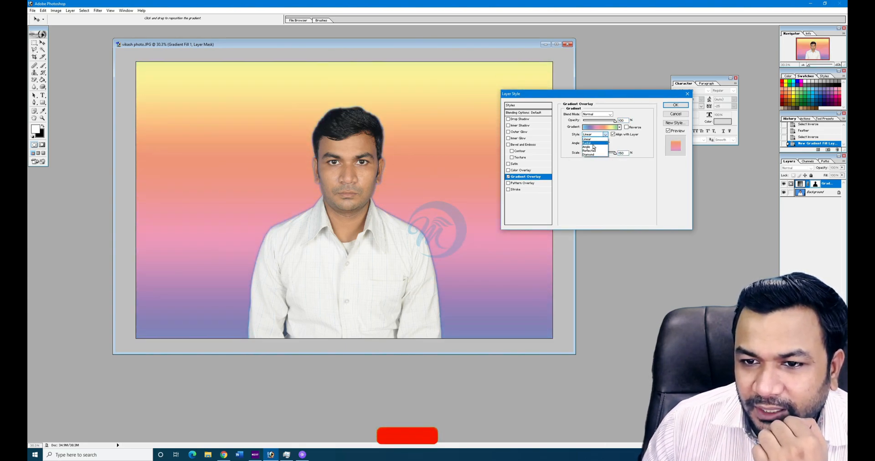
pyautogui.click(591, 143)
pyautogui.click(626, 128)
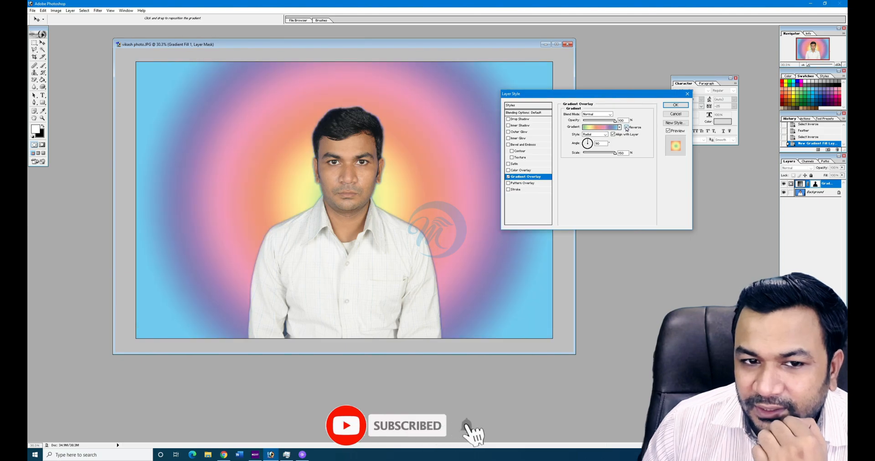
pyautogui.moveTo(587, 140); pyautogui.dragTo(589, 140)
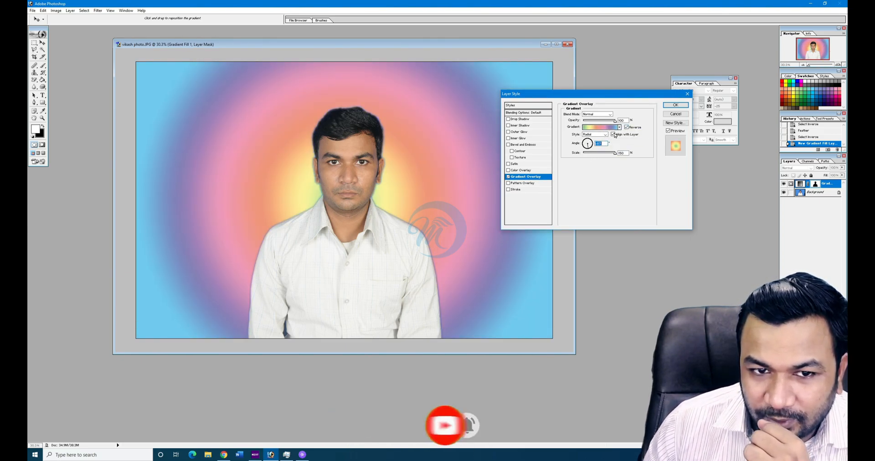
# - Switch the overlay to a yellow-purple Linear gradient angled with purple left, yellow right
pyautogui.click(619, 127)
pyautogui.click(615, 173)
pyautogui.click(633, 211)
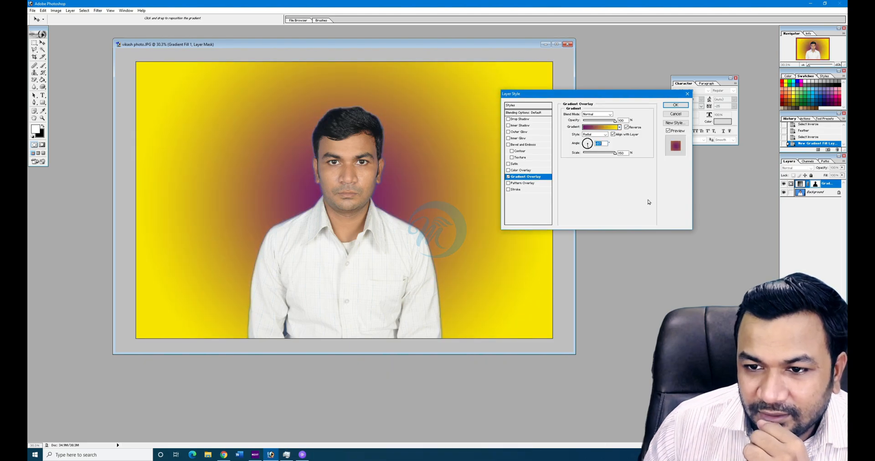
pyautogui.click(603, 135)
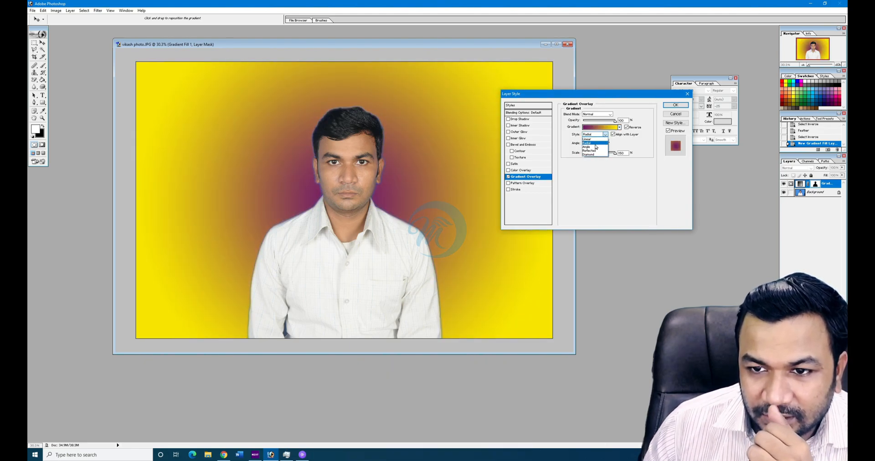
pyautogui.click(592, 139)
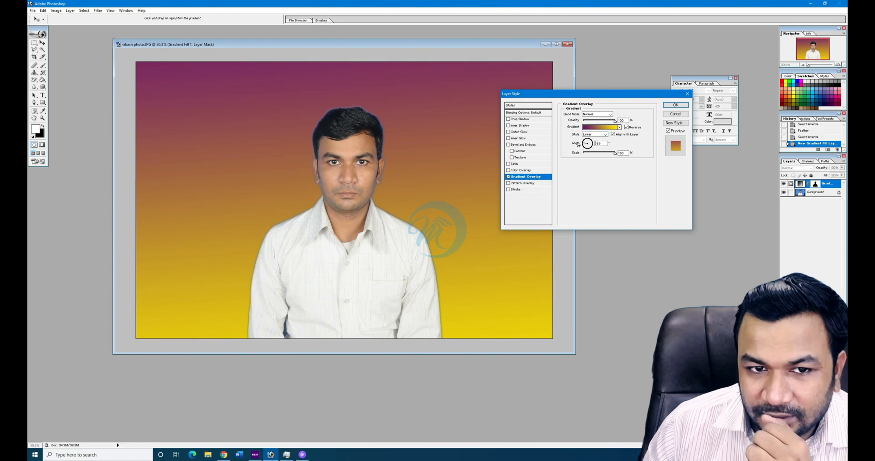
pyautogui.click(579, 142)
pyautogui.moveTo(587, 140); pyautogui.dragTo(592, 152)
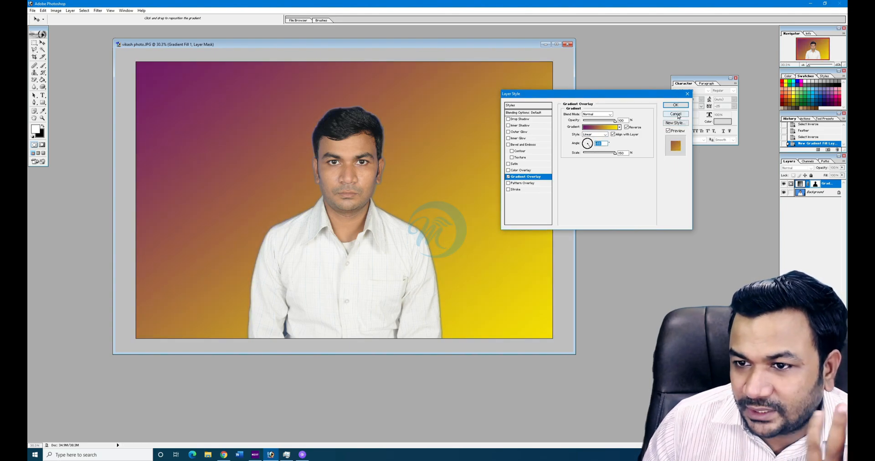
# - Cancel the Layer Style, then step History back and forward to the second Select Inverse
pyautogui.click(676, 114)
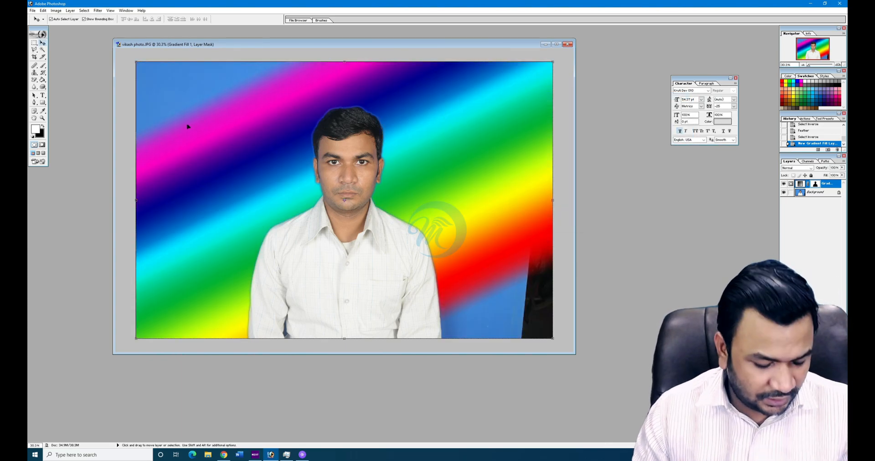
pyautogui.hotkey('ctrl', 'alt', 'z')
pyautogui.hotkey('ctrl', 'alt', 'z')
pyautogui.hotkey('ctrl', 'alt', 'z')
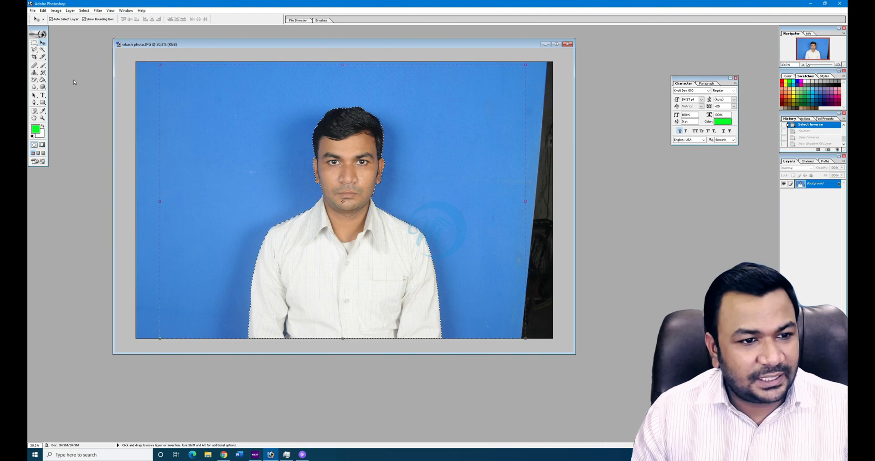
pyautogui.hotkey('ctrl', 'shift', 'z')
pyautogui.hotkey('ctrl', 'shift', 'z')
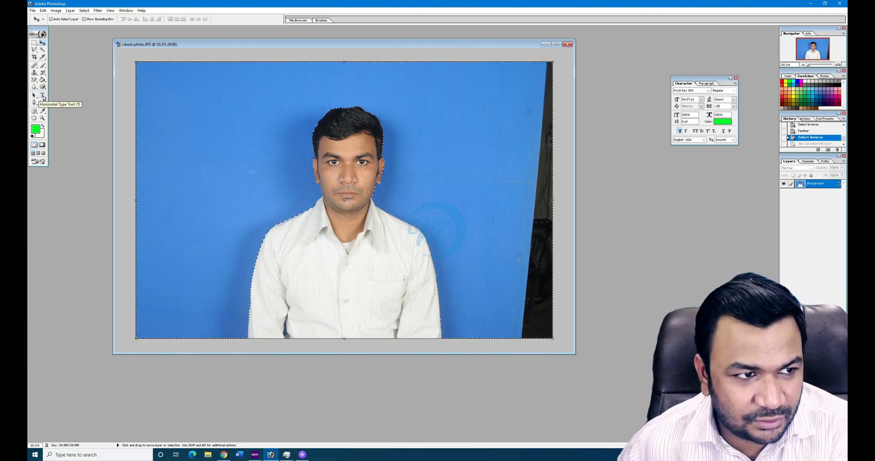
# - Type the man's name on the photo in the Monotype Corsiva font
pyautogui.click(43, 96)
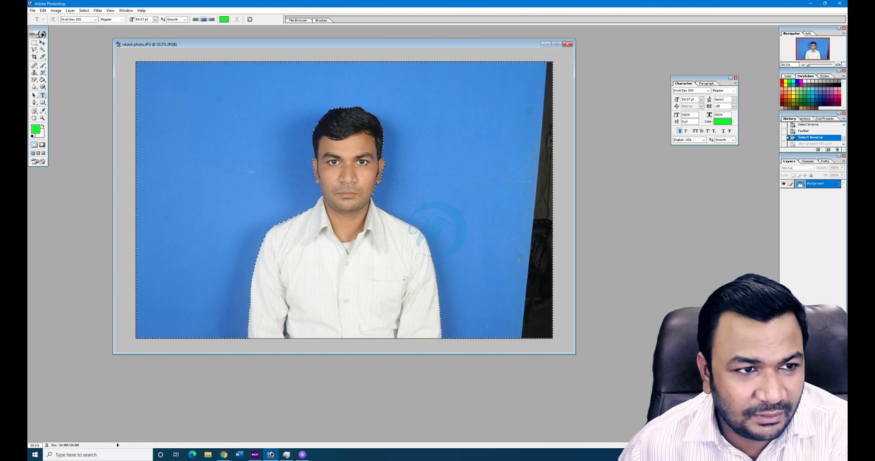
pyautogui.click(299, 158)
pyautogui.write('Vi')
pyautogui.press('BackSpace')
pyautogui.press('BackSpace')
pyautogui.click(77, 19)
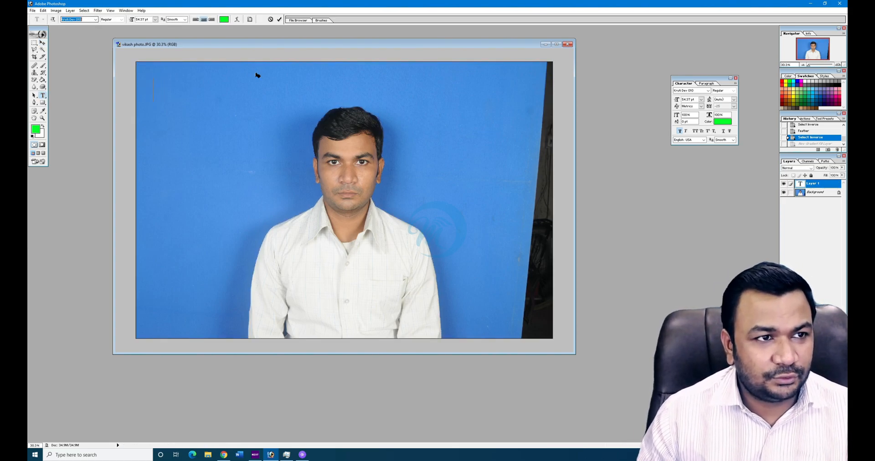
pyautogui.write('Monotype Corsiva')
pyautogui.press('Return')
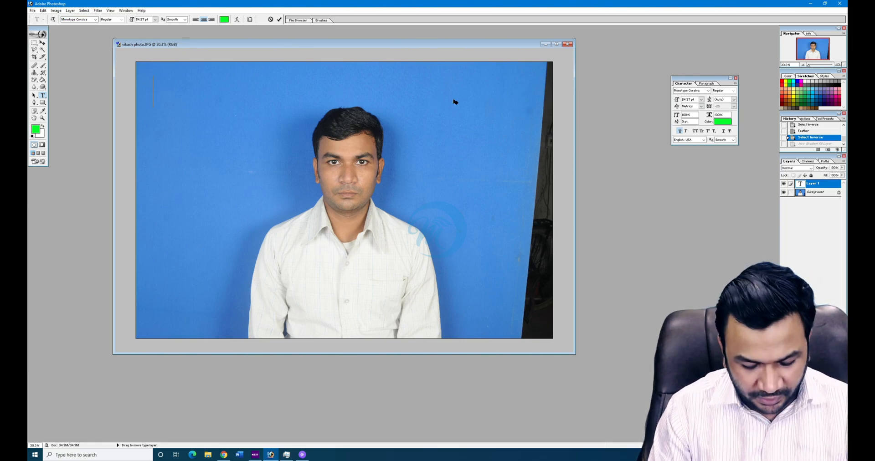
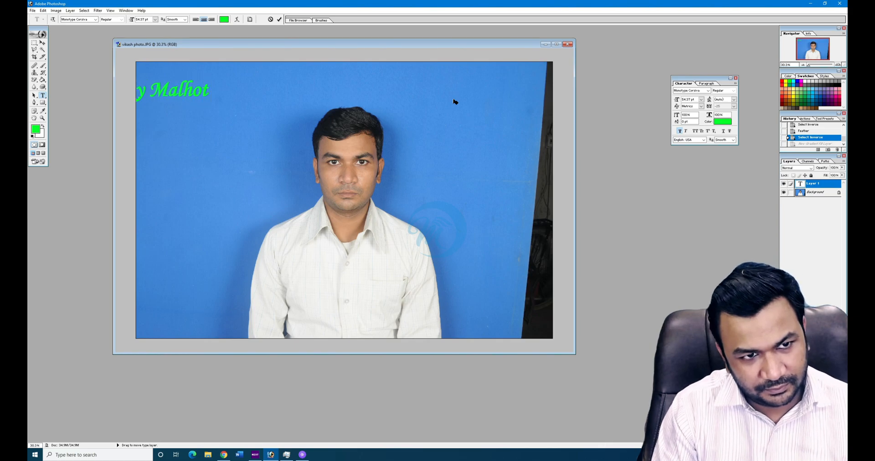
# - Position the name left of the face and draw a green rectangle on the photo
pyautogui.click(42, 42)
pyautogui.moveTo(169, 94); pyautogui.dragTo(238, 158)
pyautogui.click(374, 103)
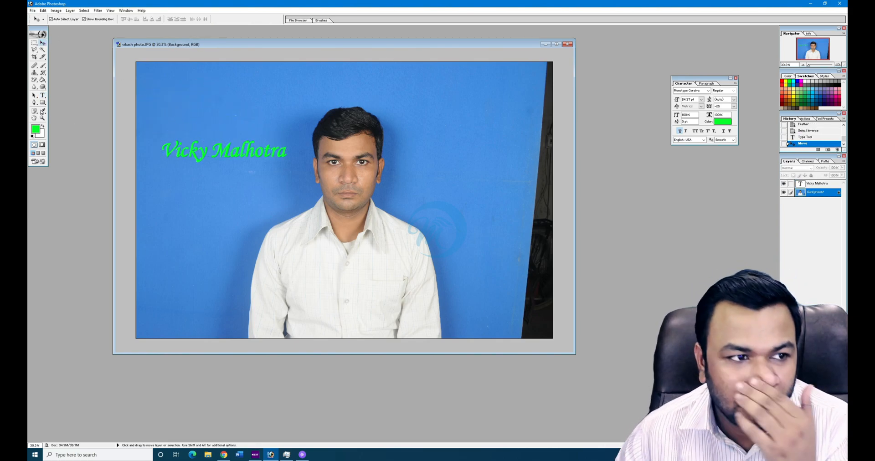
pyautogui.click(43, 102)
pyautogui.moveTo(176, 214); pyautogui.dragTo(234, 252)
# - Draw several more green rectangles over the top, head and right backdrop, then choose the Custom Shape tool
pyautogui.moveTo(245, 185); pyautogui.dragTo(290, 215)
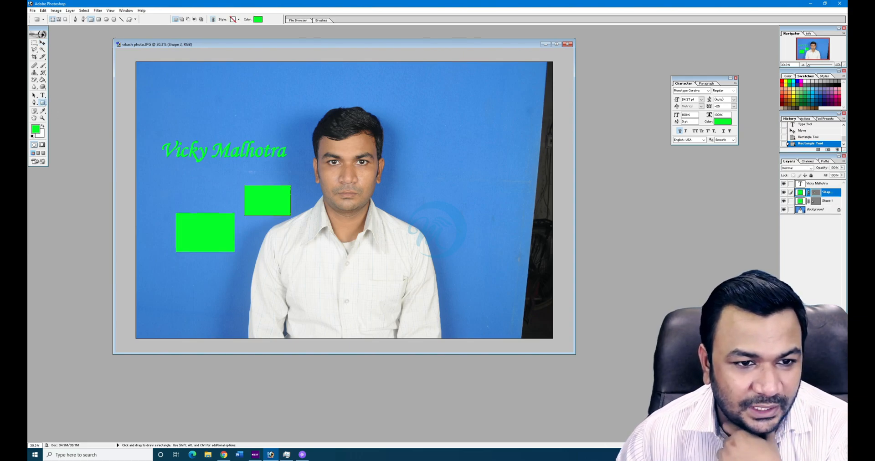
pyautogui.moveTo(254, 106); pyautogui.dragTo(347, 152)
pyautogui.moveTo(299, 81); pyautogui.dragTo(447, 136)
pyautogui.moveTo(492, 112); pyautogui.dragTo(522, 232)
pyautogui.moveTo(439, 190); pyautogui.dragTo(492, 267)
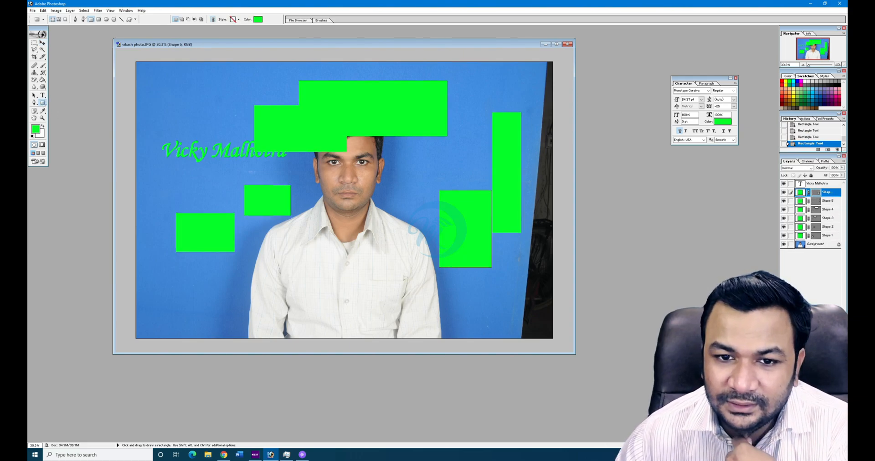
pyautogui.moveTo(440, 158); pyautogui.dragTo(522, 239)
pyautogui.moveTo(43, 102); pyautogui.dragTo(75, 128)
pyautogui.moveTo(44, 103); pyautogui.dragTo(68, 133)
# - Load the full All shapes set into the custom Shape picker
pyautogui.click(166, 20)
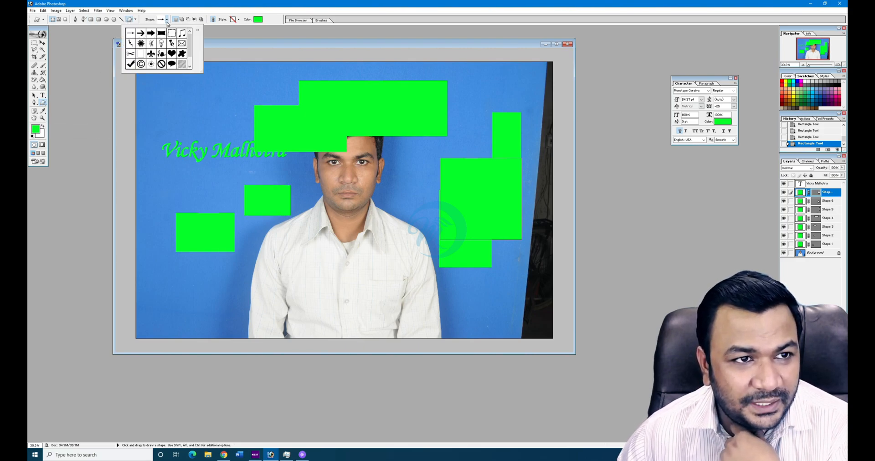
pyautogui.moveTo(200, 71); pyautogui.dragTo(272, 238)
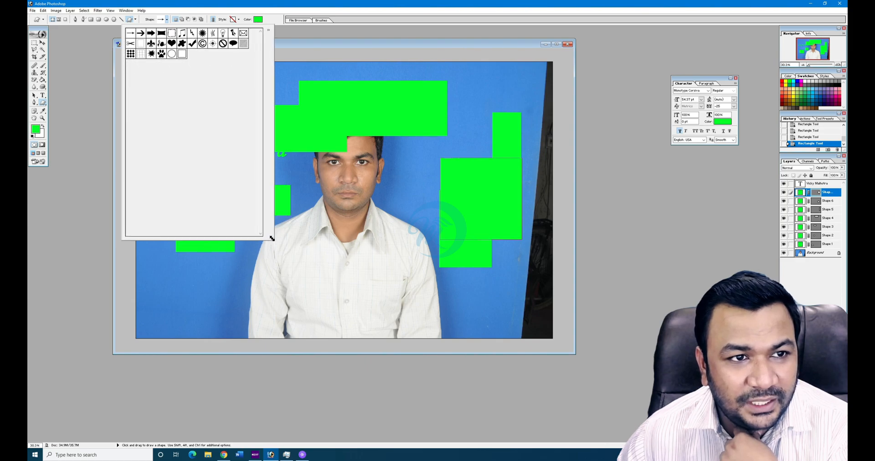
pyautogui.click(268, 29)
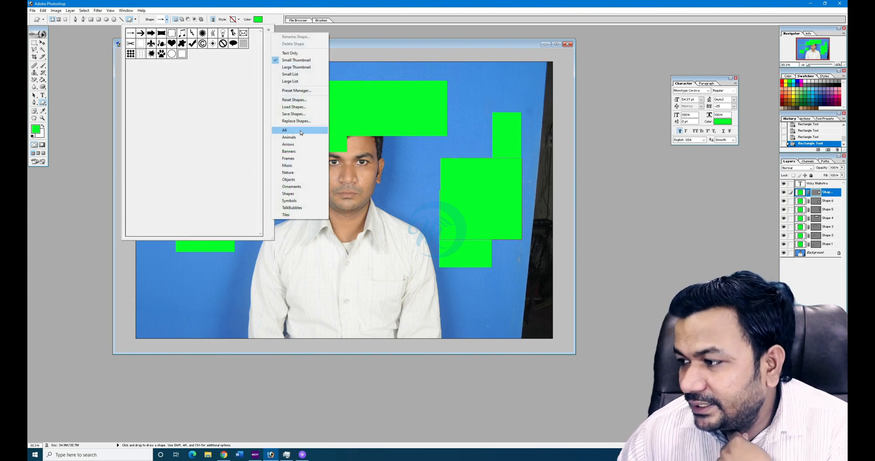
pyautogui.click(300, 131)
pyautogui.click(463, 165)
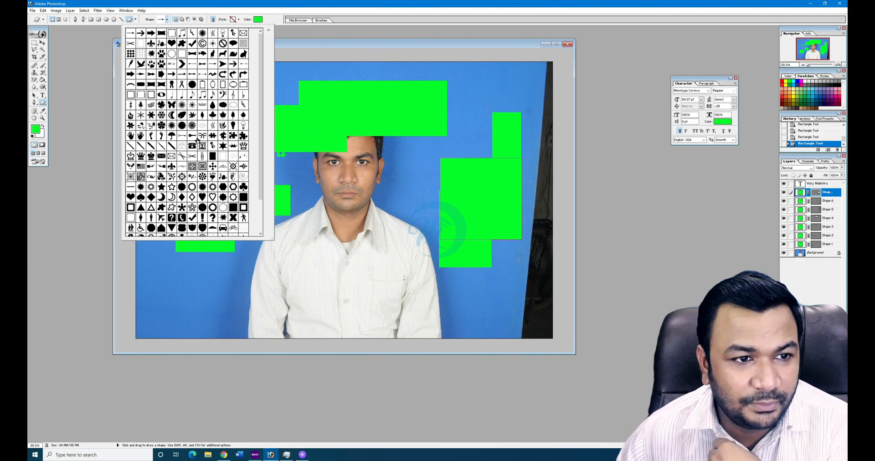
# - Draw three green airplane shapes over the face, the left edge and the name text
pyautogui.click(192, 126)
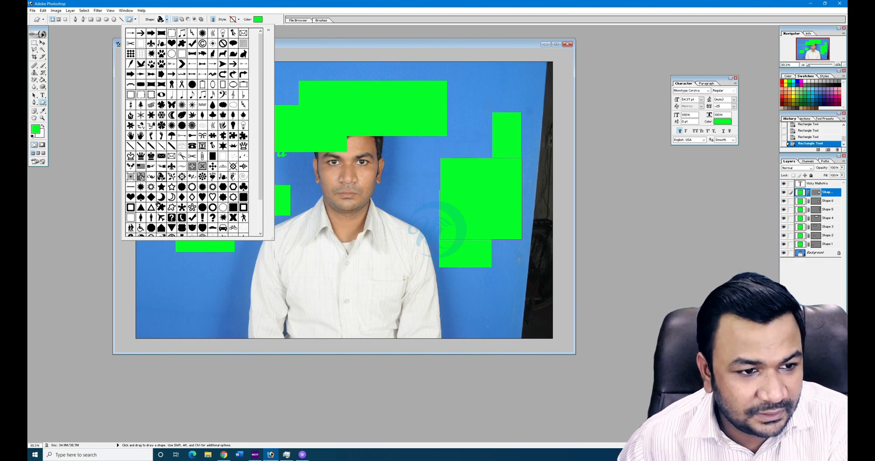
pyautogui.doubleClick(162, 218)
pyautogui.moveTo(299, 156); pyautogui.dragTo(352, 243)
pyautogui.moveTo(117, 113); pyautogui.dragTo(220, 221)
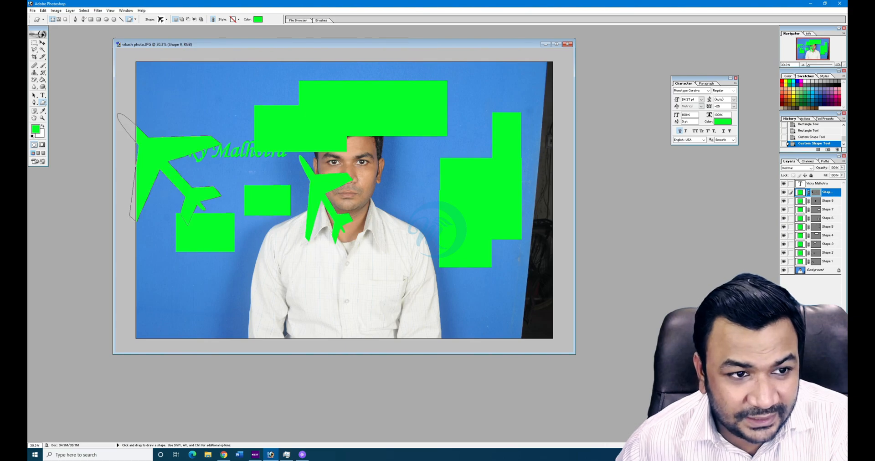
pyautogui.moveTo(219, 104); pyautogui.dragTo(258, 169)
# - Draw two green walking-figure shapes, one near the top and one at the bottom left
pyautogui.click(166, 20)
pyautogui.click(209, 218)
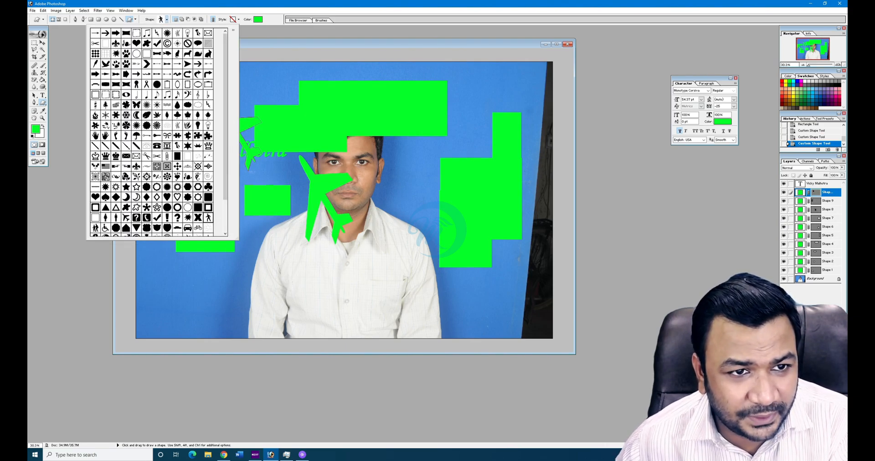
pyautogui.moveTo(254, 74); pyautogui.dragTo(292, 123)
pyautogui.moveTo(164, 265); pyautogui.dragTo(217, 337)
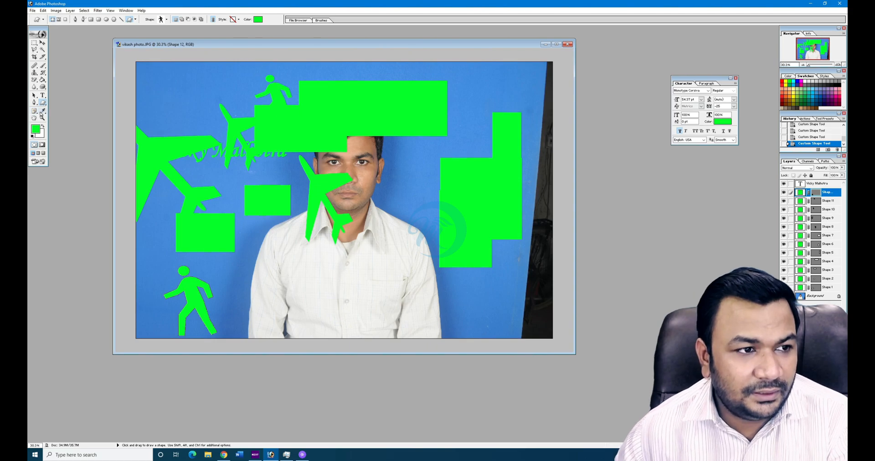
pyautogui.click(43, 111)
# - Sample the blue backdrop, the white shirt and the neck's skin tone with the Eyedropper
pyautogui.click(324, 244)
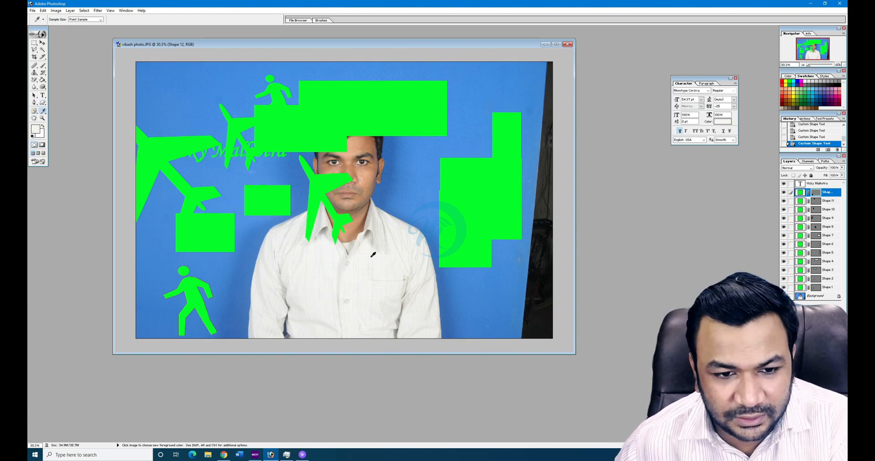
pyautogui.click(401, 215)
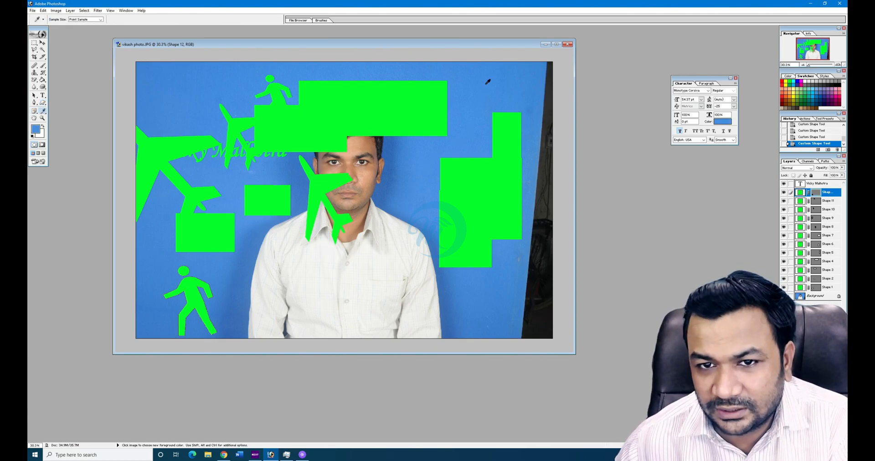
pyautogui.moveTo(528, 117); pyautogui.dragTo(519, 302)
pyautogui.click(343, 280)
pyautogui.click(328, 227)
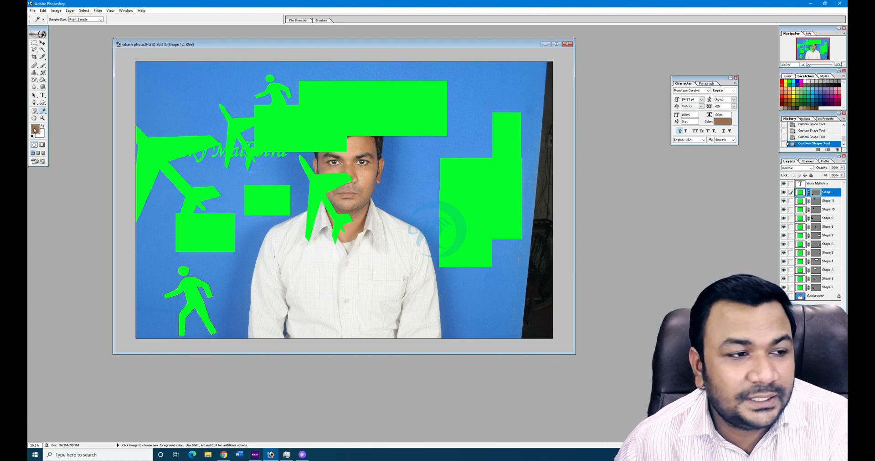
# - Sample more colours across the photo, then place a Color Sampler point on the backdrop reading RGB 65/139/226
pyautogui.click(321, 262)
pyautogui.click(387, 171)
pyautogui.click(401, 104)
pyautogui.click(202, 90)
pyautogui.moveTo(132, 93); pyautogui.dragTo(397, 76)
pyautogui.moveTo(484, 163); pyautogui.dragTo(356, 174)
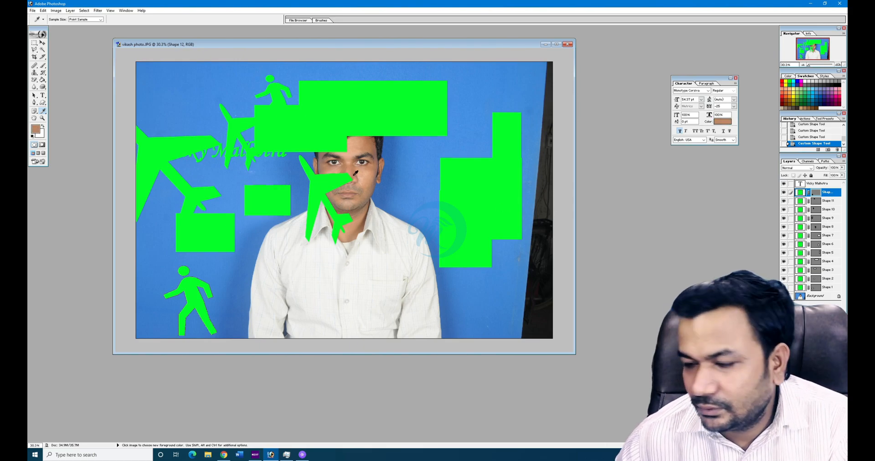
pyautogui.moveTo(43, 111); pyautogui.dragTo(75, 117)
pyautogui.click(195, 104)
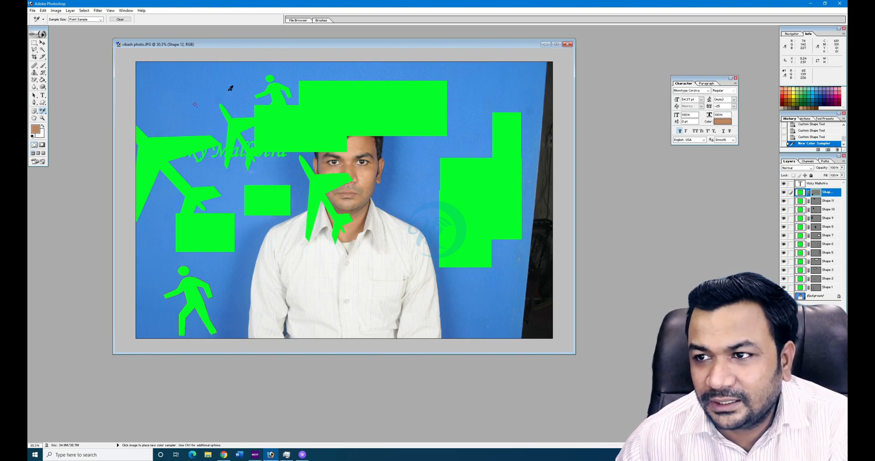
# - Use the Measure tool to measure a vertical line, a horizontal span across the top and a short shirt diagonal
pyautogui.rightClick(42, 110)
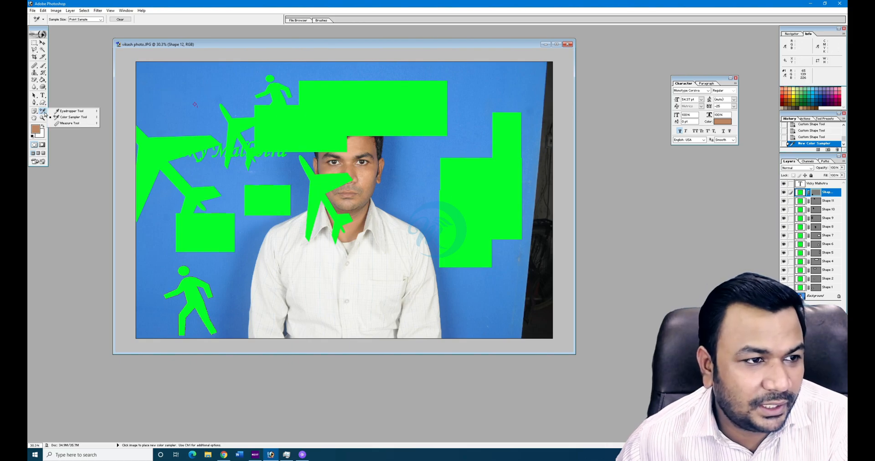
pyautogui.click(70, 123)
pyautogui.moveTo(369, 309); pyautogui.dragTo(367, 223)
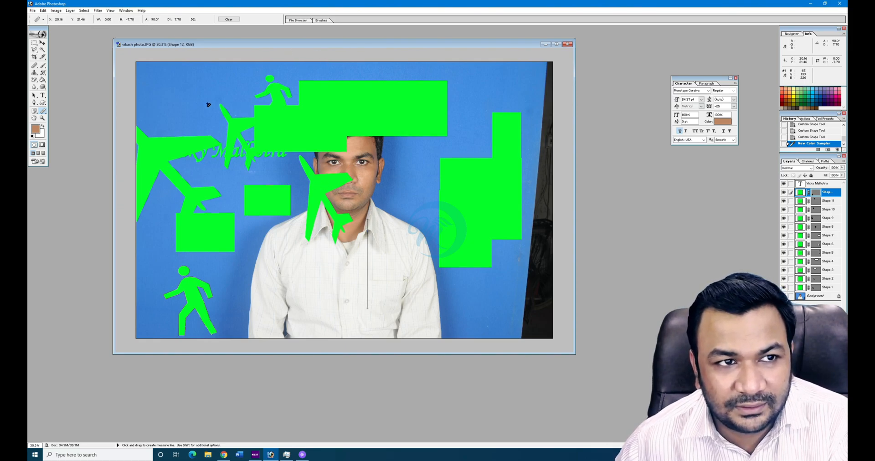
pyautogui.moveTo(190, 94); pyautogui.dragTo(486, 95)
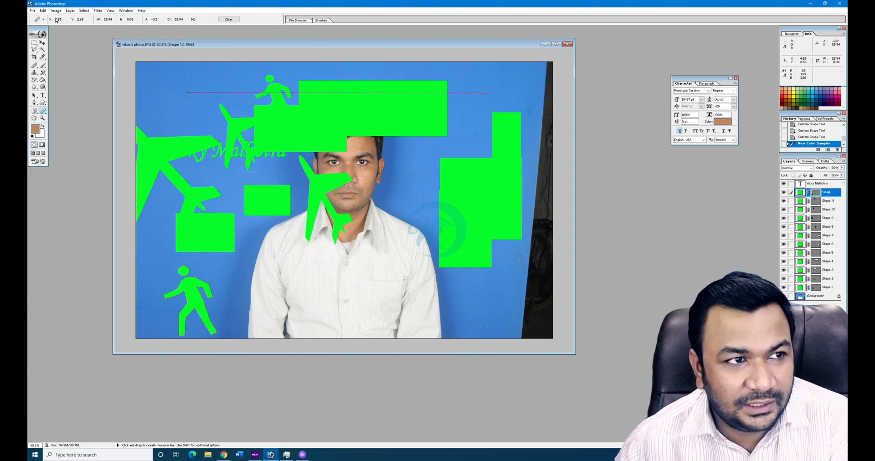
pyautogui.rightClick(329, 46)
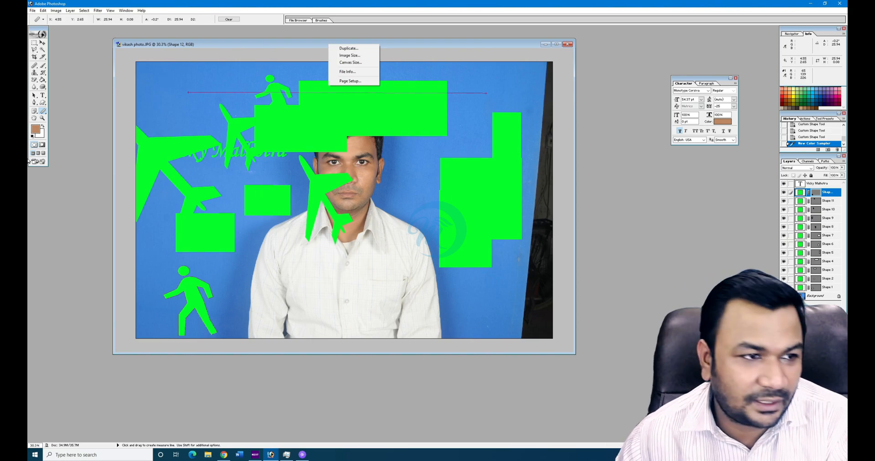
pyautogui.click(37, 119)
pyautogui.moveTo(276, 191); pyautogui.dragTo(295, 229)
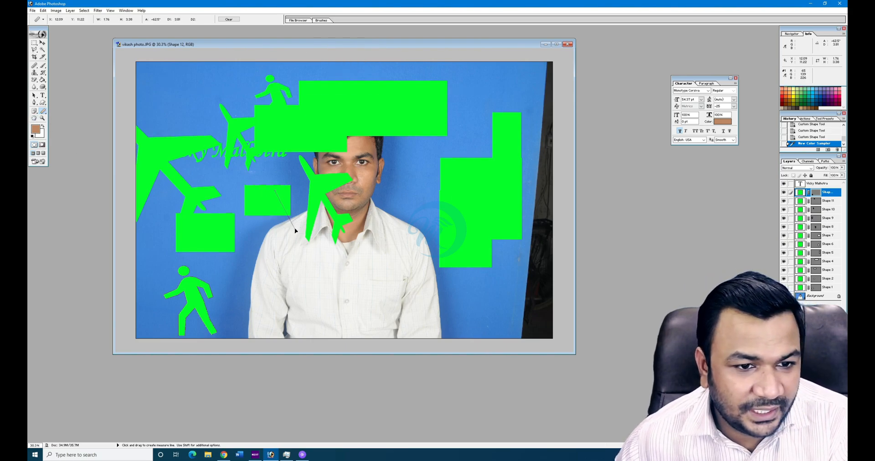
pyautogui.click(35, 119)
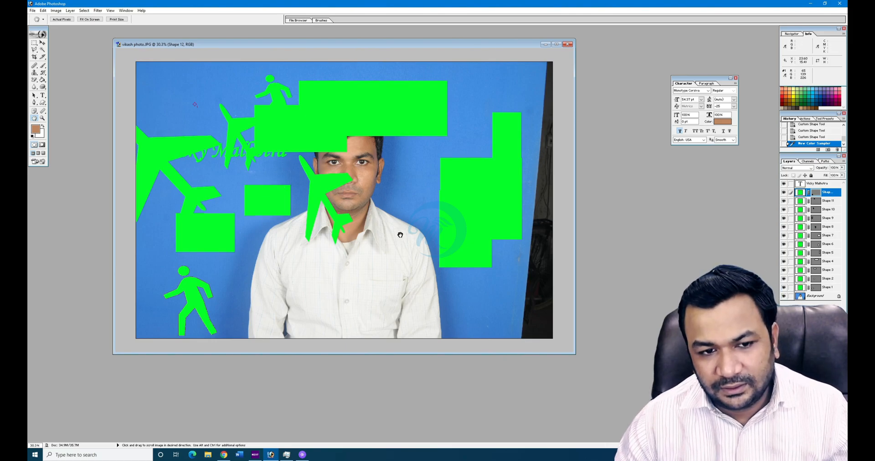
# - Zoom the photo to 100% and pan around it to the right side
pyautogui.keyDown('ctrl'); pyautogui.click(372, 218); pyautogui.keyUp('ctrl')
pyautogui.hotkey('ctrl', '+')
pyautogui.moveTo(497, 220); pyautogui.dragTo(542, 243)
pyautogui.moveTo(183, 167); pyautogui.dragTo(412, 351)
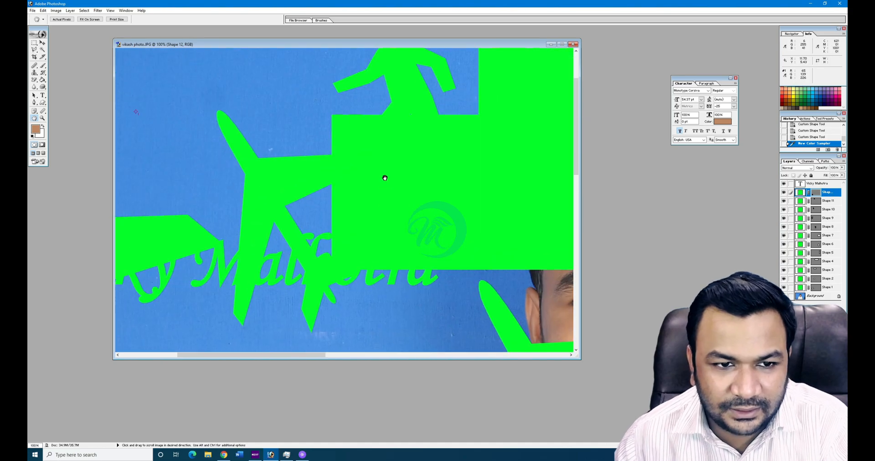
pyautogui.moveTo(385, 180); pyautogui.dragTo(361, 258)
pyautogui.moveTo(516, 174); pyautogui.dragTo(120, 132)
pyautogui.moveTo(479, 342); pyautogui.dragTo(298, 54)
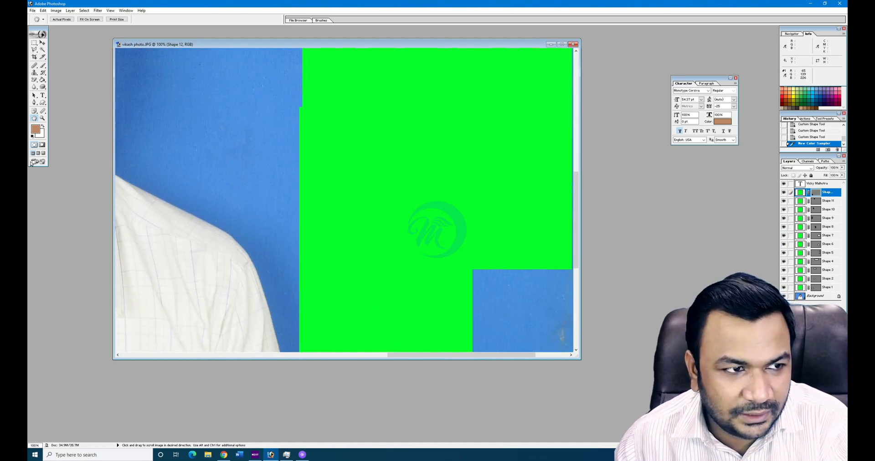
# - Zoom back out and undo the walking figures and colour sampler with Ctrl+Alt+Z
pyautogui.press('ctrl')
pyautogui.moveTo(303, 128); pyautogui.dragTo(467, 248)
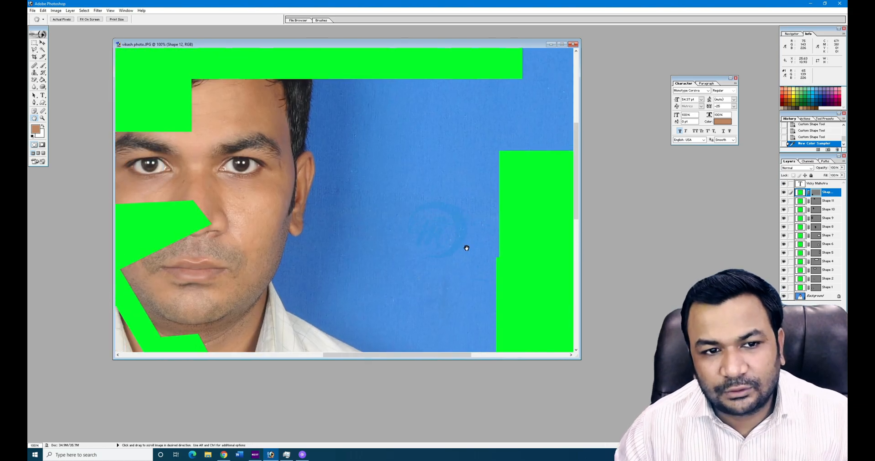
pyautogui.scroll(6, 373, 251)
pyautogui.scroll(-16, 362, 278)
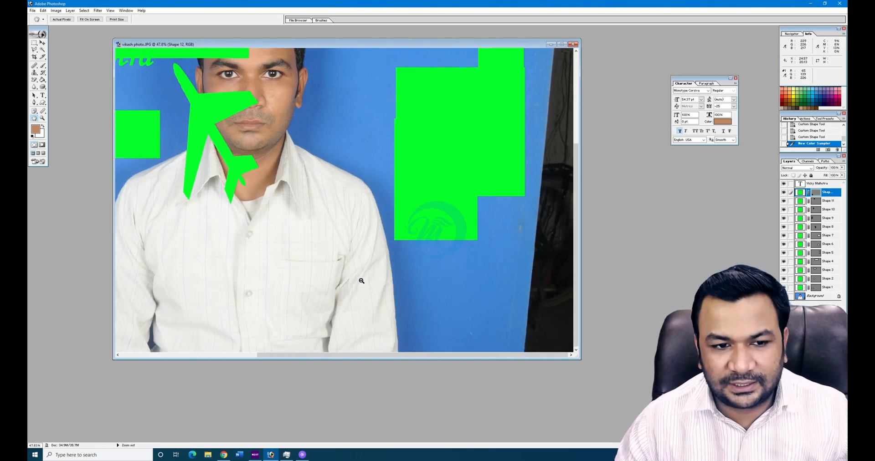
pyautogui.scroll(-4, 361, 288)
pyautogui.hotkey('ctrl', 'alt', 'z')
pyautogui.hotkey('ctrl', 'alt', 'z')
pyautogui.hotkey('ctrl', 'alt', 'z')
pyautogui.hotkey('ctrl', 'alt', 'z')
pyautogui.hotkey('ctrl', 'alt', 'z')
pyautogui.hotkey('ctrl', 'alt', 'z')
pyautogui.hotkey('ctrl', 'alt', 'z')
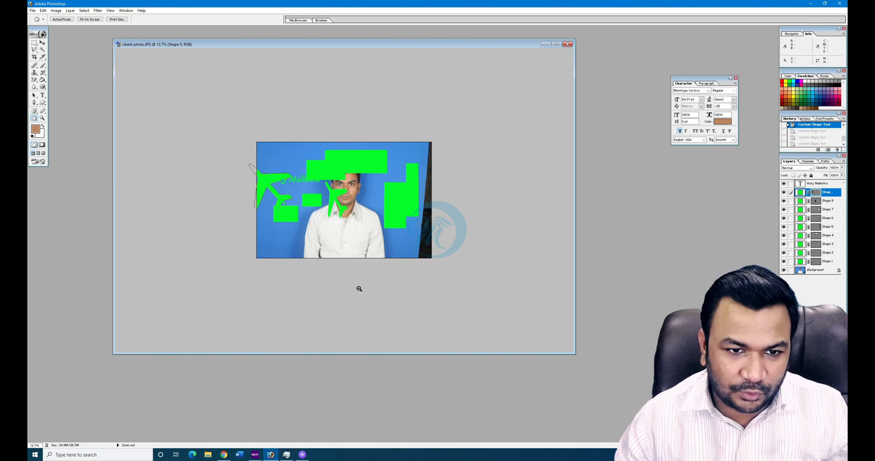
pyautogui.hotkey('ctrl', 'alt', 'z')
pyautogui.hotkey('ctrl', 'alt', 'z')
pyautogui.hotkey('ctrl', 'alt', 'z')
pyautogui.hotkey('ctrl', 'alt', 'z')
pyautogui.hotkey('ctrl', 'alt', 'z')
pyautogui.hotkey('ctrl', 'alt', 'z')
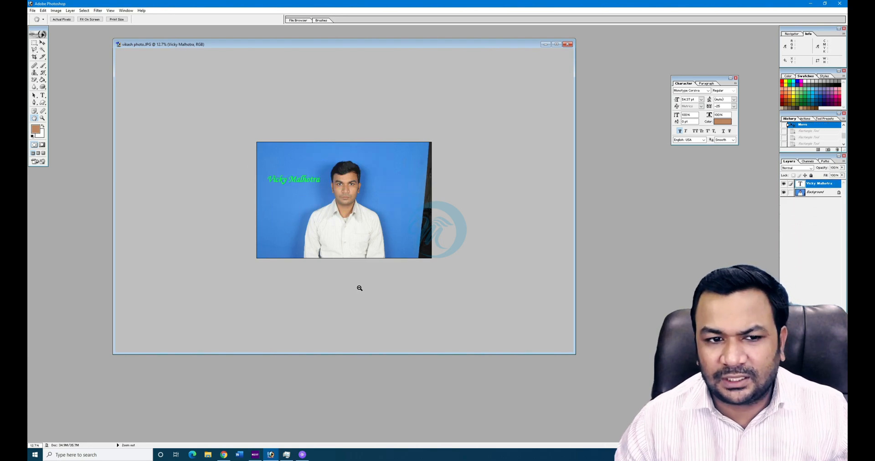
pyautogui.hotkey('ctrl', 'alt', 'z')
pyautogui.hotkey('ctrl', 'alt', 'z')
pyautogui.hotkey('ctrl', 'alt', 'z')
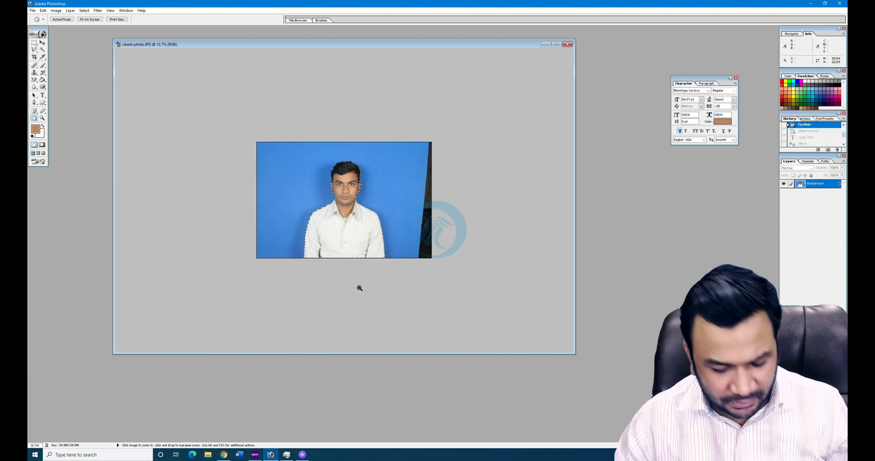
pyautogui.hotkey('ctrl', 'd')
pyautogui.scroll(5, 358, 288)
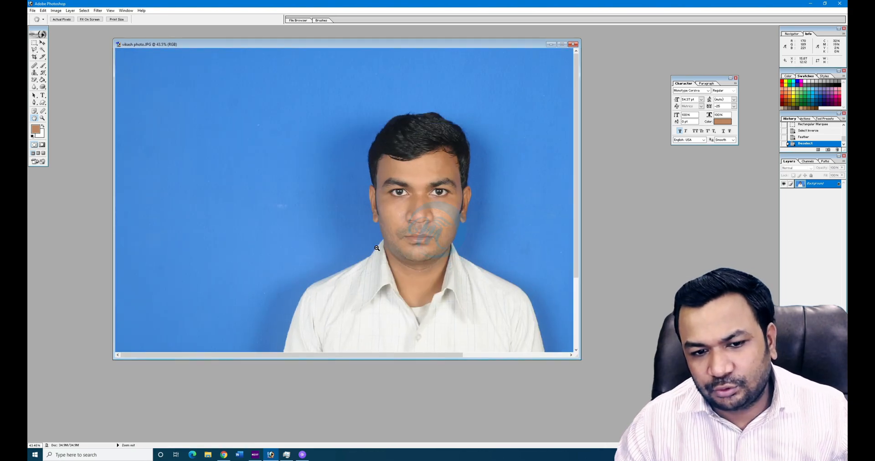
pyautogui.scroll(-2, 377, 248)
pyautogui.scroll(2, 377, 248)
pyautogui.scroll(-2, 377, 248)
pyautogui.scroll(2, 377, 248)
pyautogui.scroll(-2, 377, 248)
pyautogui.scroll(4, 377, 248)
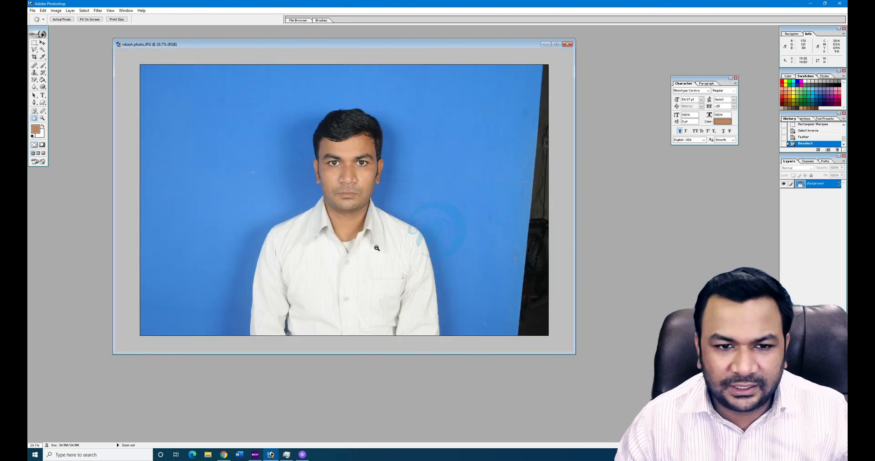
pyautogui.scroll(-2, 377, 248)
pyautogui.scroll(2, 377, 248)
pyautogui.scroll(-3, 377, 248)
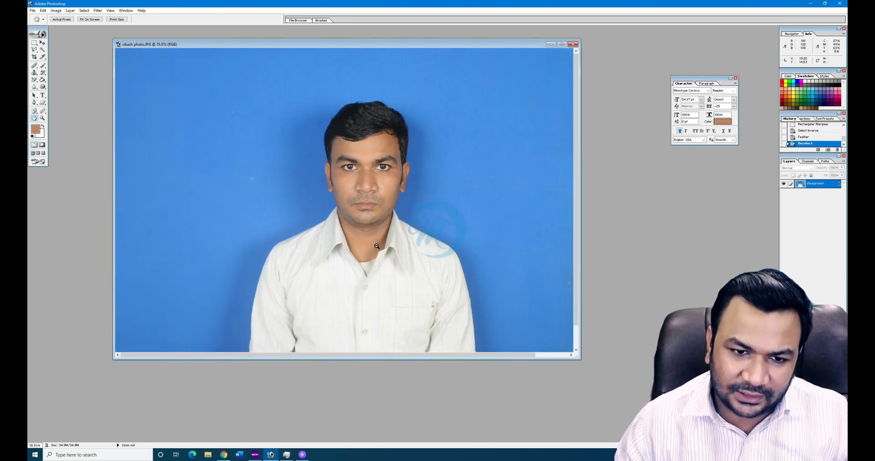
pyautogui.scroll(5, 377, 248)
pyautogui.scroll(-5, 377, 248)
pyautogui.scroll(5, 377, 248)
pyautogui.scroll(-5, 377, 248)
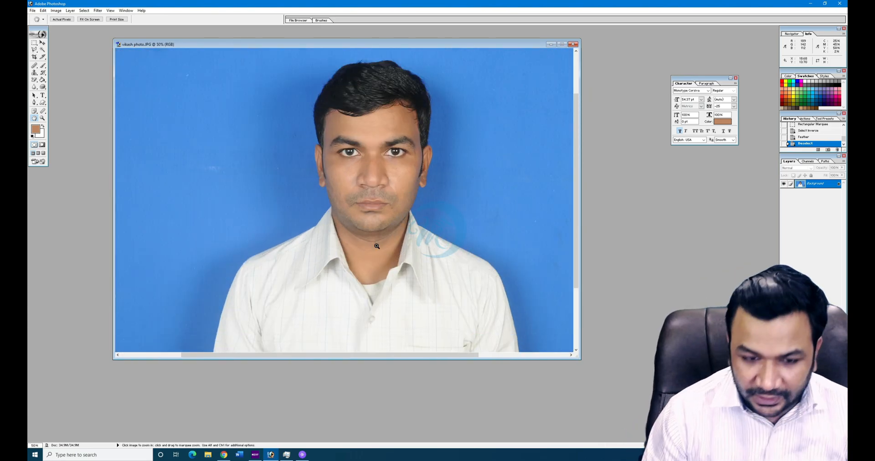
pyautogui.scroll(8, 377, 246)
pyautogui.scroll(-12, 377, 246)
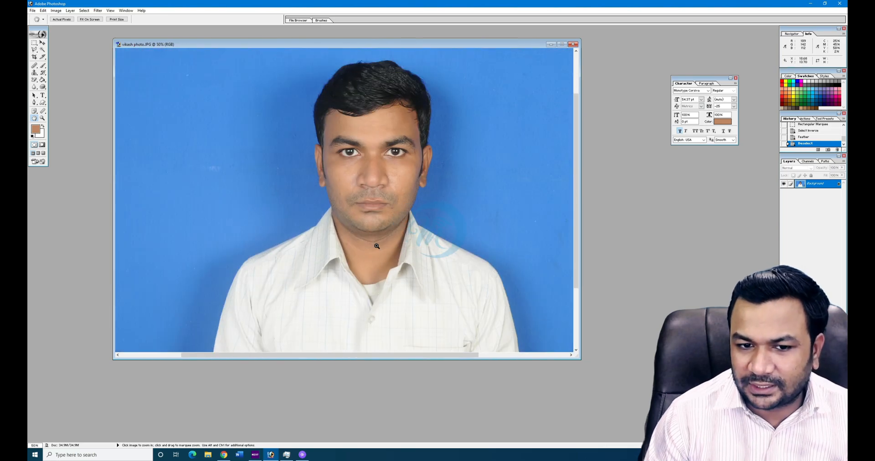
pyautogui.scroll(5, 377, 247)
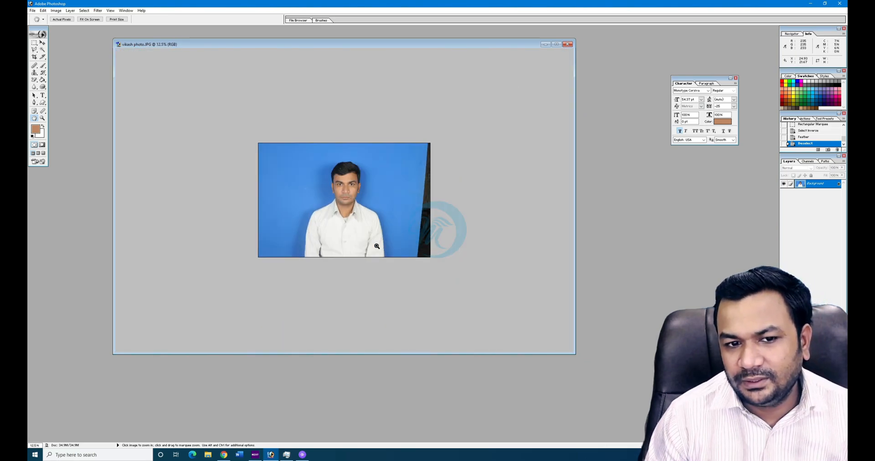
pyautogui.scroll(3, 377, 246)
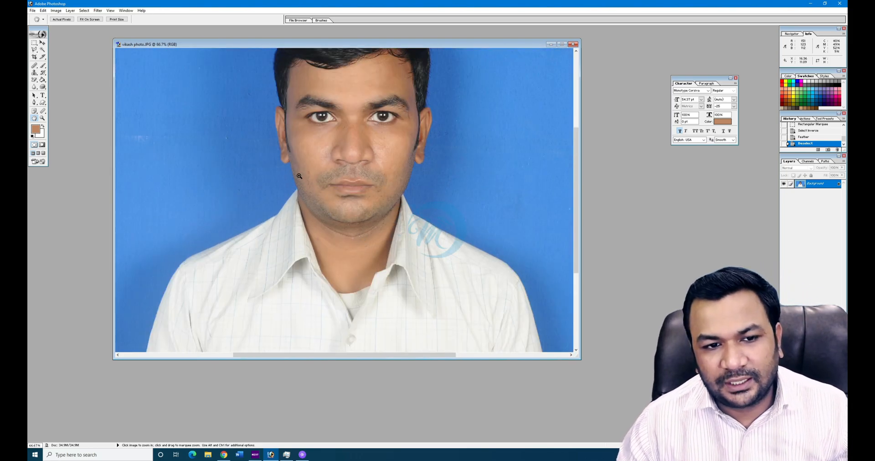
pyautogui.scroll(-3, 314, 168)
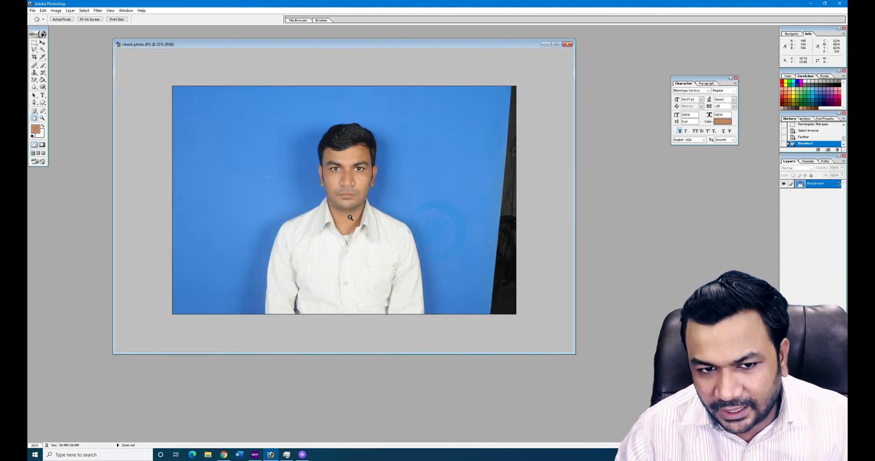
pyautogui.keyDown('alt'); pyautogui.click(350, 218); pyautogui.keyUp('alt')
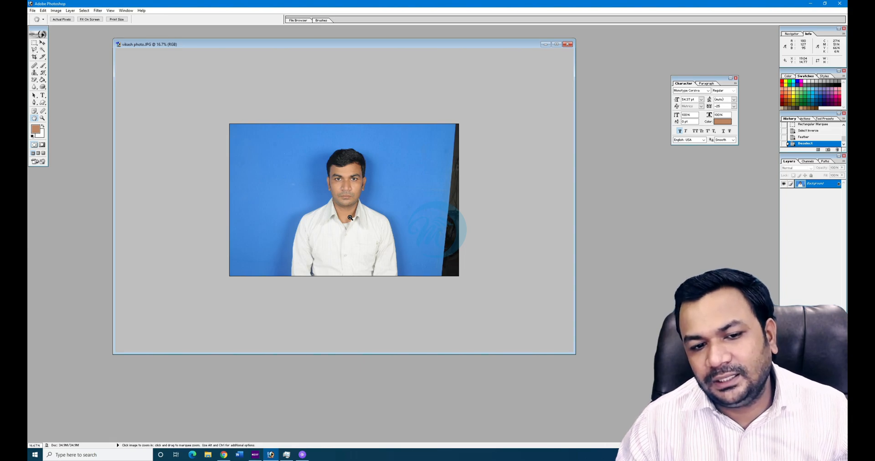
pyautogui.click(345, 173)
pyautogui.click(350, 170)
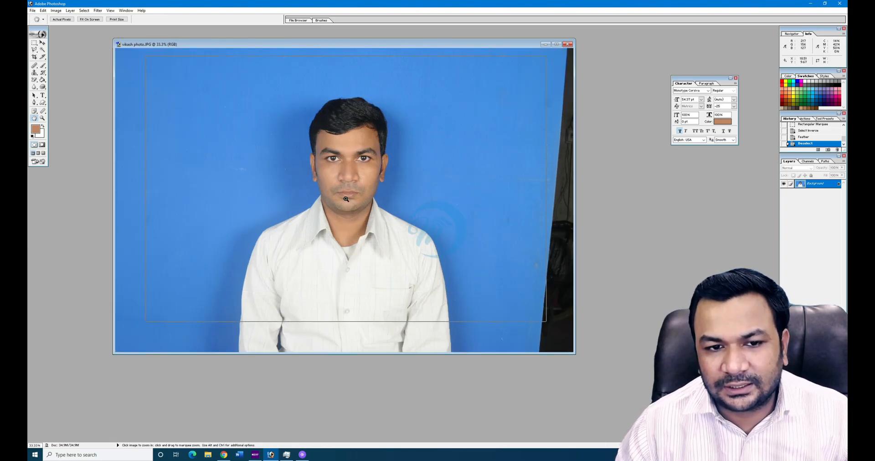
pyautogui.click(352, 169)
pyautogui.click(353, 168)
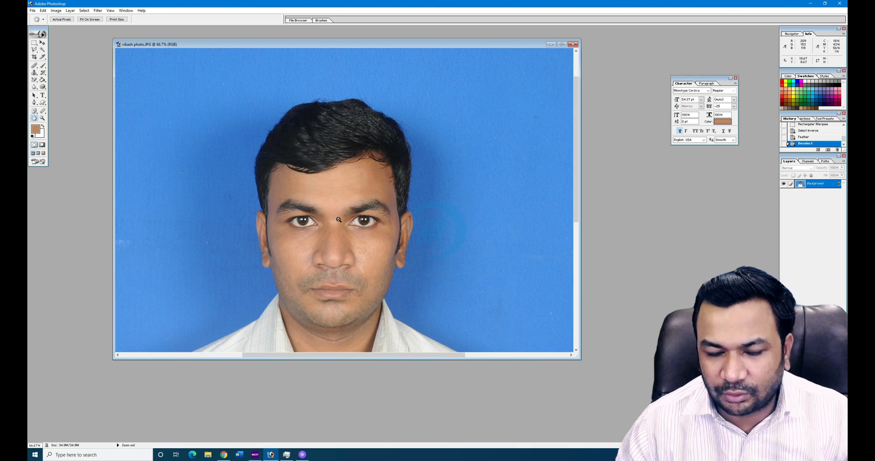
pyautogui.keyDown('alt'); pyautogui.click(339, 220); pyautogui.keyUp('alt')
pyautogui.keyDown('alt'); pyautogui.click(338, 220); pyautogui.keyUp('alt')
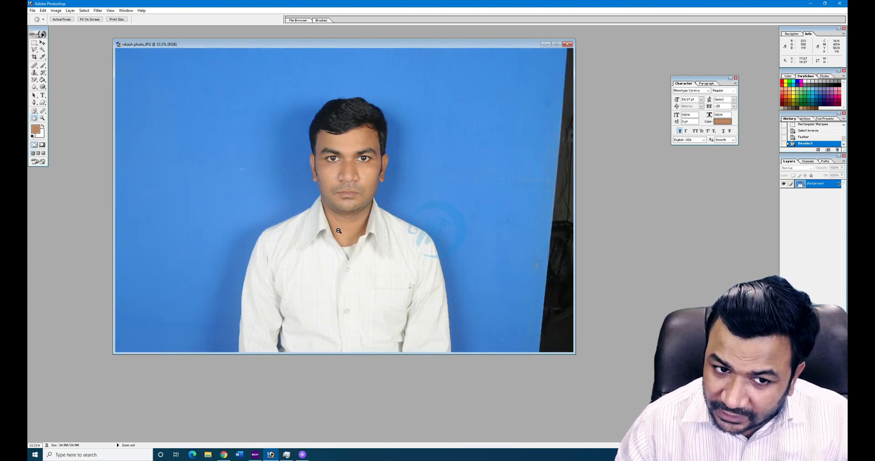
pyautogui.keyDown('alt'); pyautogui.click(339, 231); pyautogui.keyUp('alt')
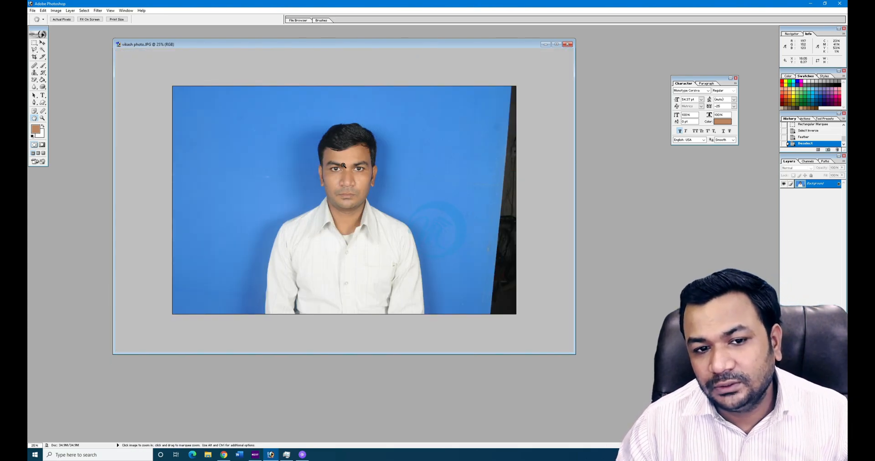
pyautogui.press('h')
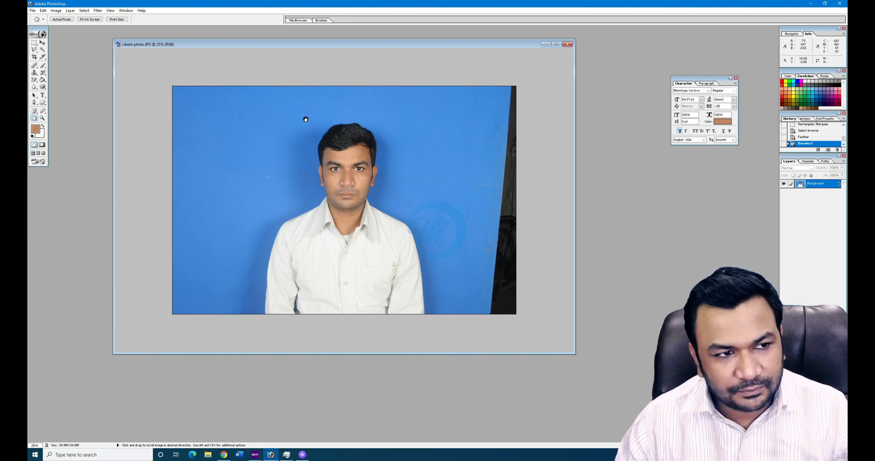
pyautogui.hotkey('ctrl', '0')
# - Pan around the portrait, then fit the whole photo on screen with Ctrl+0
pyautogui.click(44, 42)
pyautogui.moveTo(382, 175); pyautogui.dragTo(197, 183)
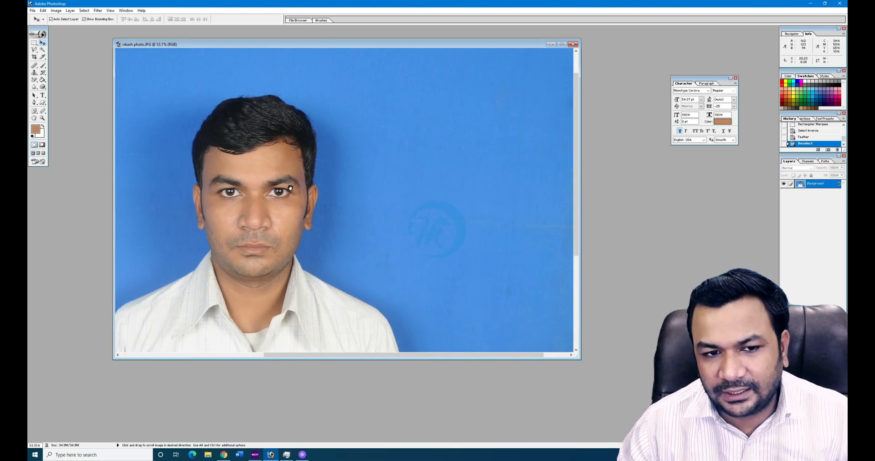
pyautogui.moveTo(277, 224); pyautogui.dragTo(438, 117)
pyautogui.moveTo(324, 131); pyautogui.dragTo(502, 210)
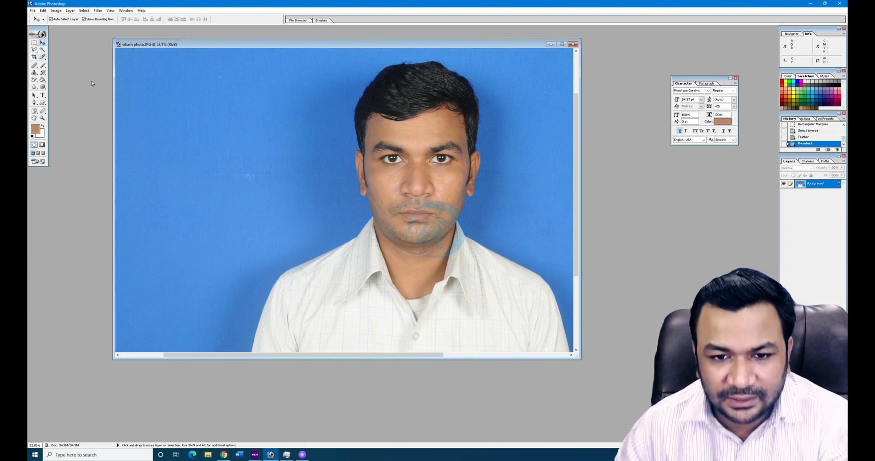
pyautogui.hotkey('ctrl', '0')
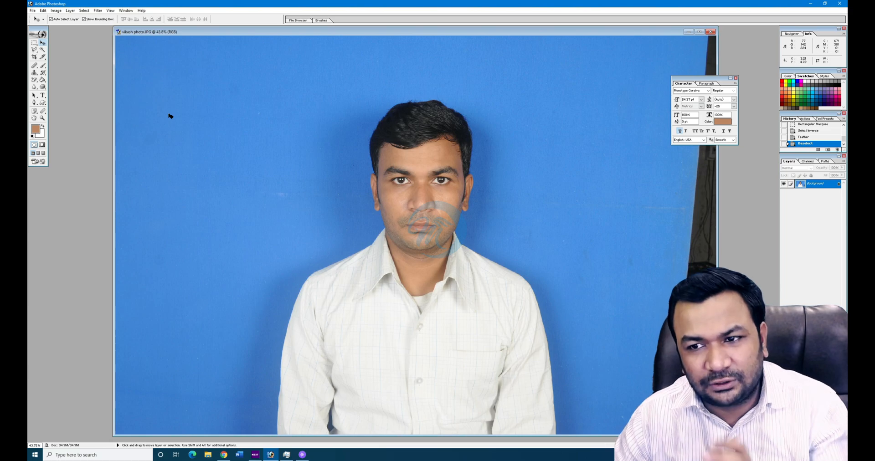
pyautogui.click(41, 57)
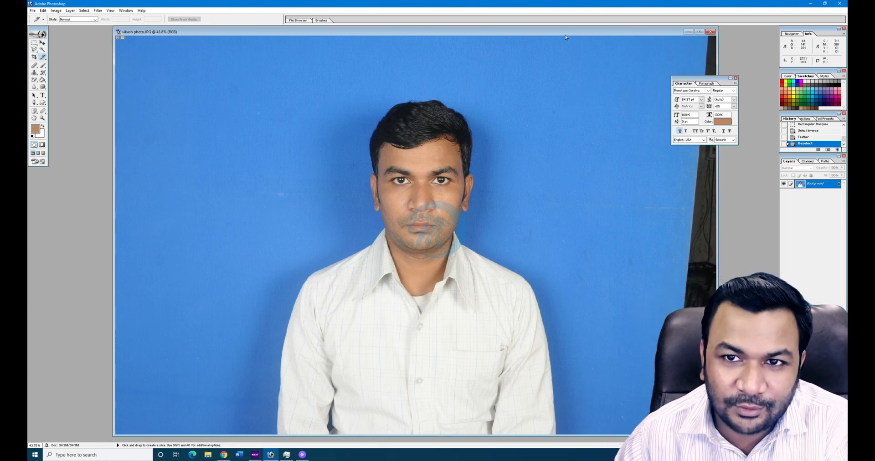
# - Draw a slice around the man's face and chest, then reposition and fine-tune slice 06
pyautogui.moveTo(567, 35); pyautogui.dragTo(507, 37)
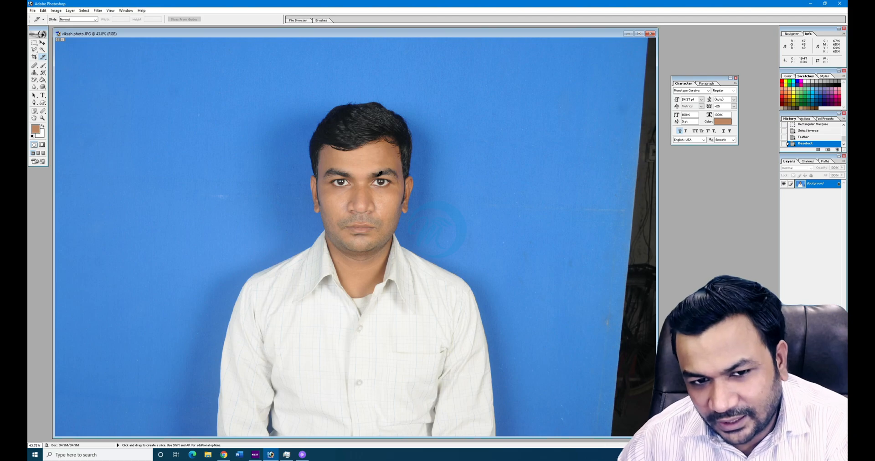
pyautogui.moveTo(226, 124)
pyautogui.mouseDown()
pyautogui.moveTo(264, 182)
pyautogui.moveTo(471, 364)
pyautogui.mouseUp()
pyautogui.moveTo(336, 287); pyautogui.dragTo(299, 250)
pyautogui.moveTo(571, 180); pyautogui.dragTo(297, 405)
pyautogui.moveTo(433, 269); pyautogui.dragTo(402, 247)
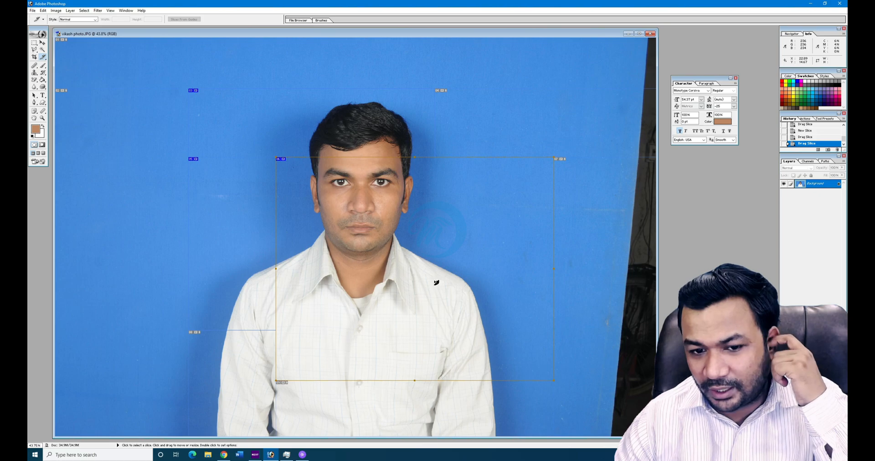
pyautogui.moveTo(435, 276); pyautogui.dragTo(435, 267)
pyautogui.moveTo(418, 226)
pyautogui.mouseDown()
pyautogui.moveTo(431, 238)
pyautogui.moveTo(420, 236)
pyautogui.mouseUp()
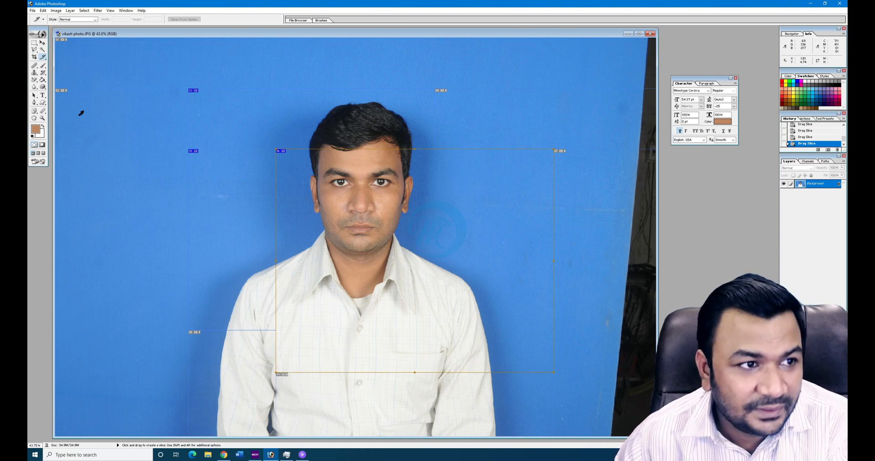
# - Open Save for Web, set the output format to JPEG High, and start saving
pyautogui.click(34, 10)
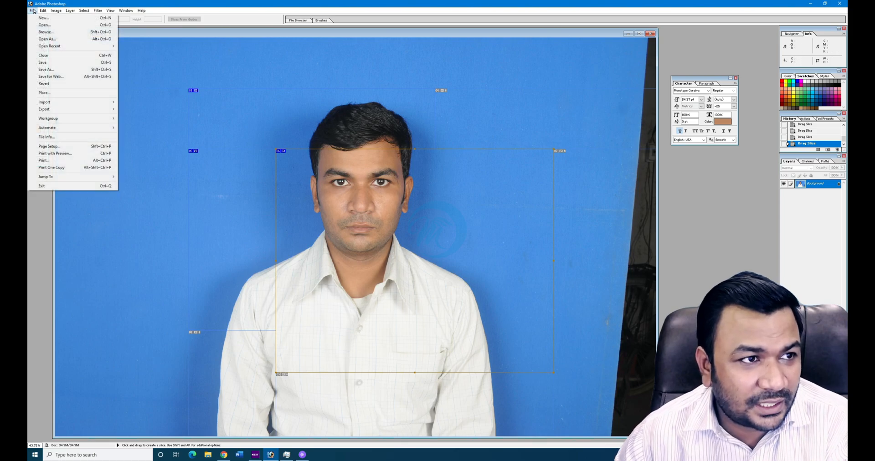
pyautogui.click(76, 76)
pyautogui.click(414, 243)
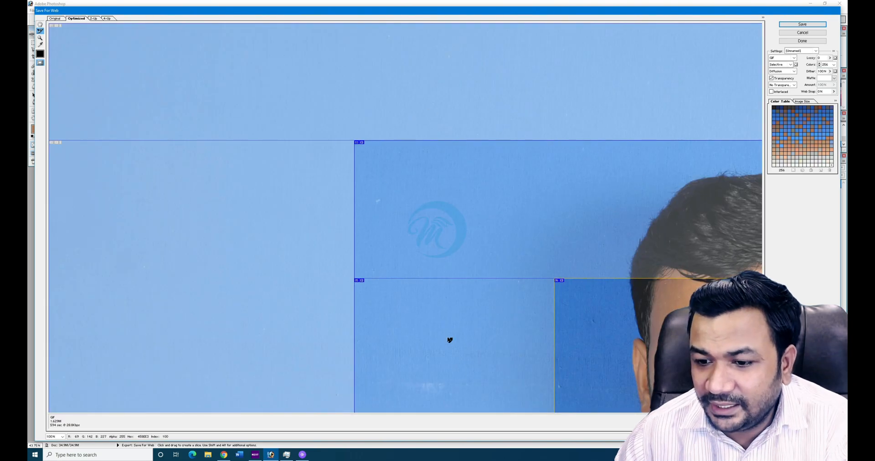
pyautogui.click(790, 58)
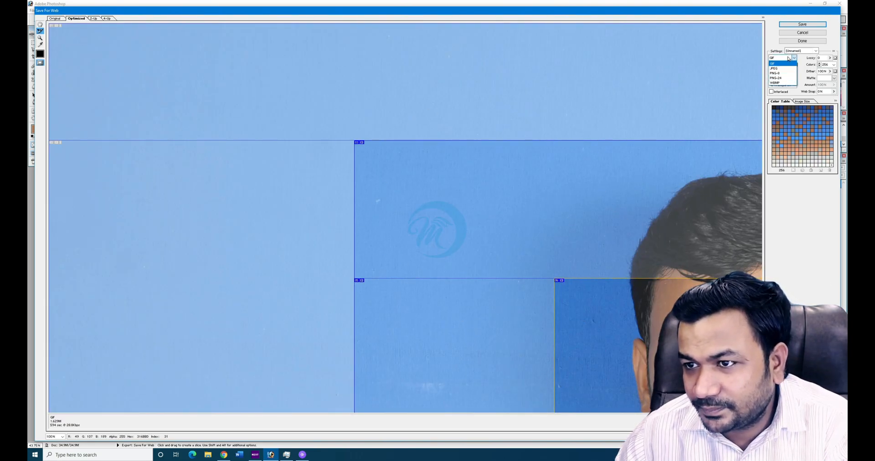
pyautogui.click(781, 69)
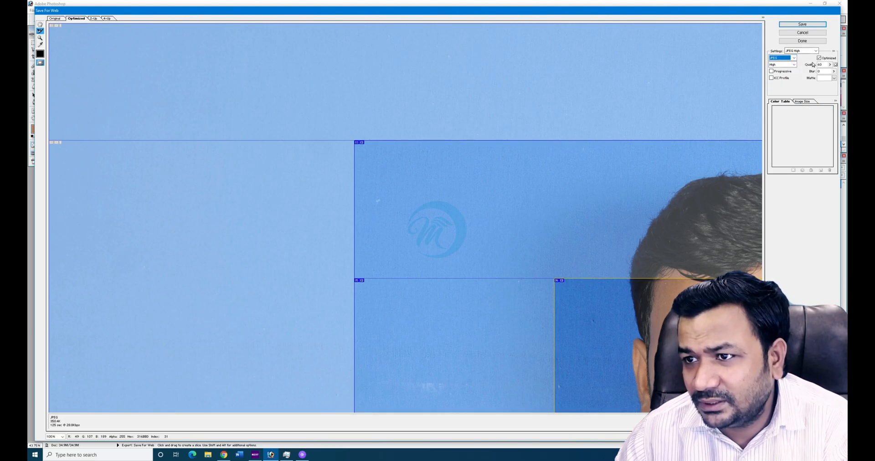
pyautogui.click(811, 24)
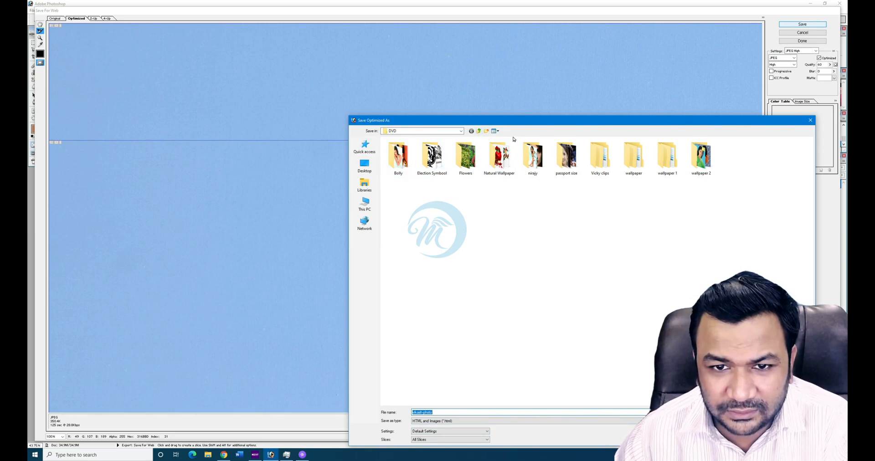
# - Create New folder (3) on the Desktop and save the HTML and image slices into it
pyautogui.click(480, 132)
pyautogui.click(480, 132)
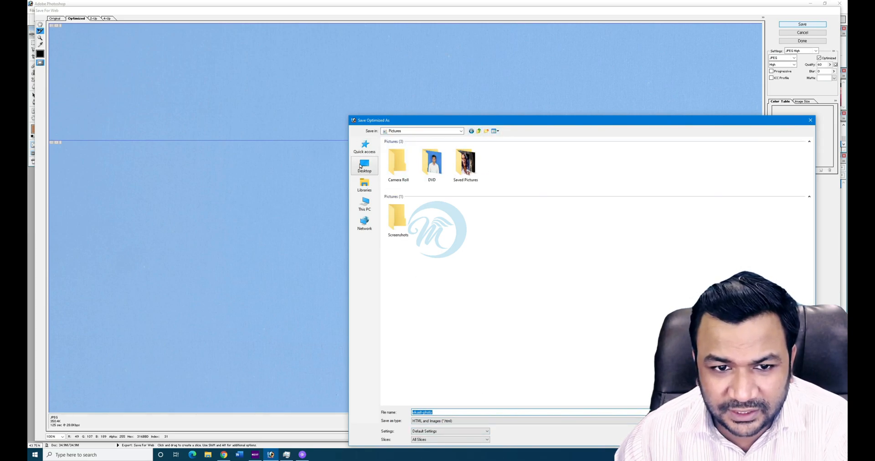
pyautogui.click(489, 132)
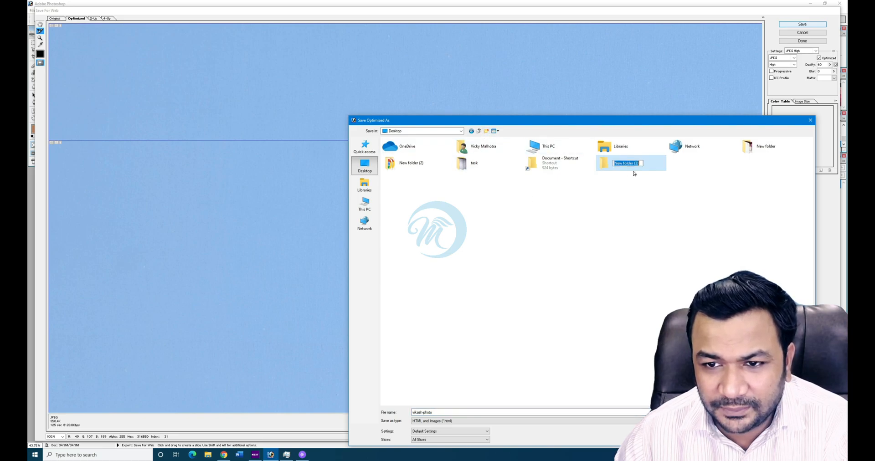
pyautogui.click(637, 163)
pyautogui.press('Return')
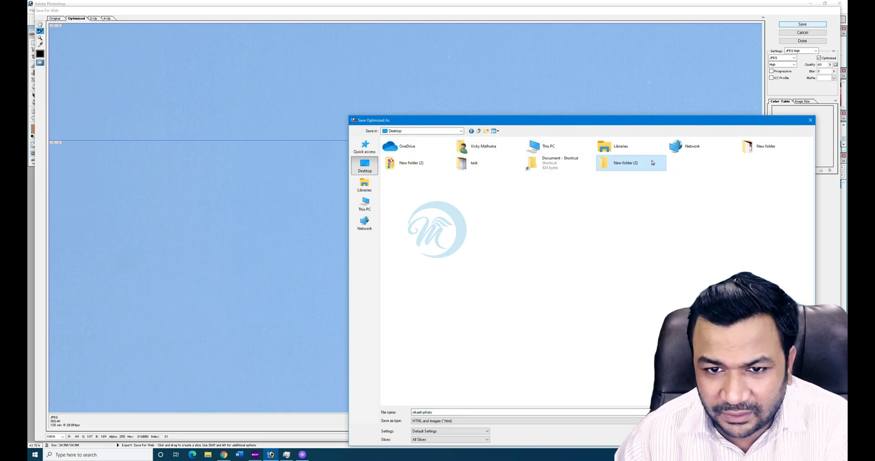
pyautogui.doubleClick(652, 163)
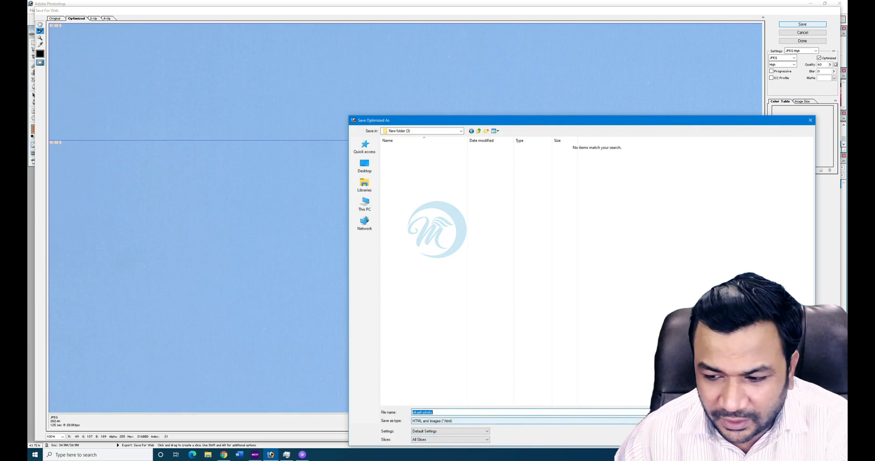
pyautogui.press('Return')
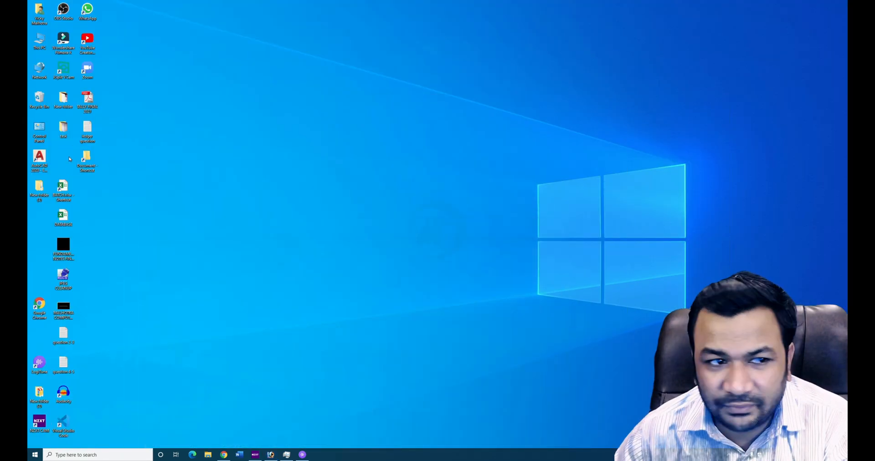
# - Open vikash-photo.html from New folder (3) in Chrome and zoom out to see the whole page
pyautogui.doubleClick(39, 187)
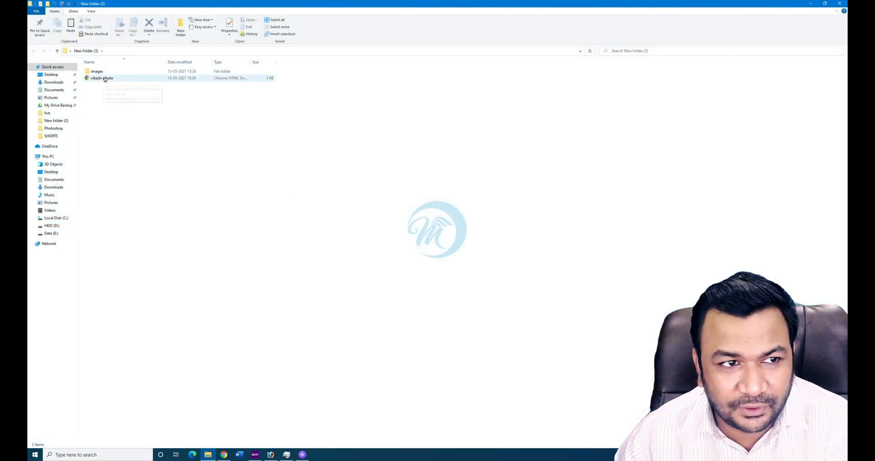
pyautogui.doubleClick(103, 78)
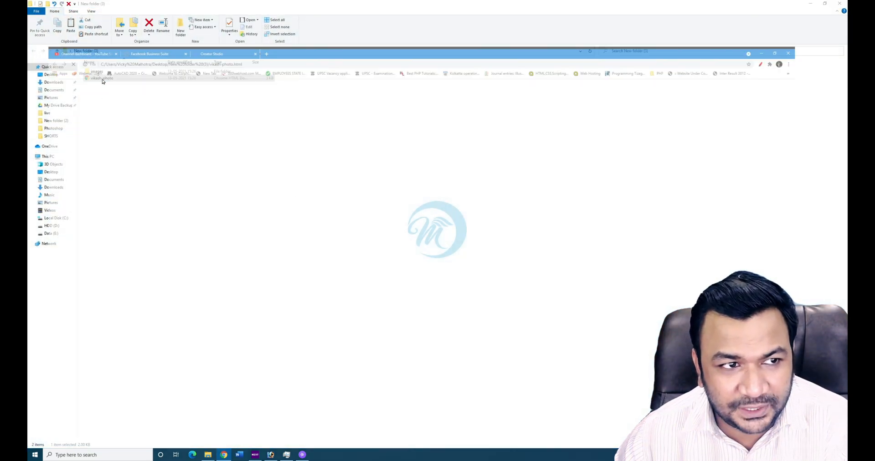
pyautogui.scroll(-6, 507, 248)
pyautogui.scroll(3, 568, 231)
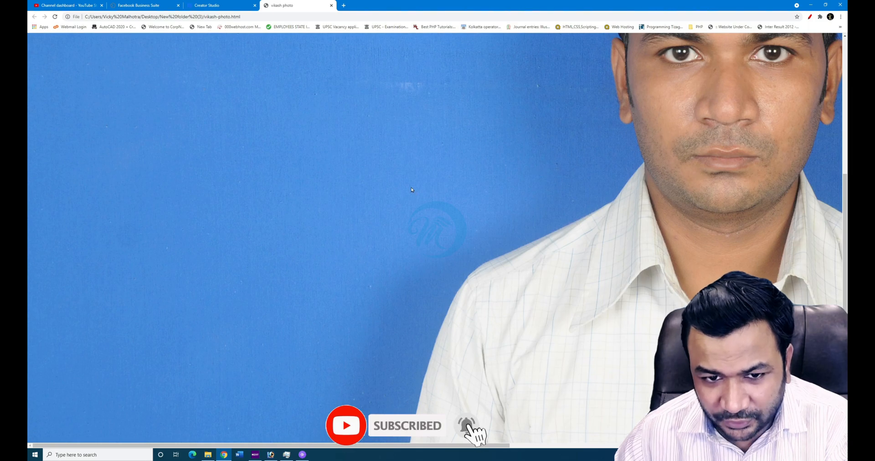
pyautogui.hotkey('ctrl', '-')
pyautogui.hotkey('ctrl', '-')
pyautogui.hotkey('ctrl', '-')
pyautogui.hotkey('ctrl', '-')
pyautogui.hotkey('ctrl', '-')
pyautogui.hotkey('ctrl', '-')
pyautogui.hotkey('ctrl', '-')
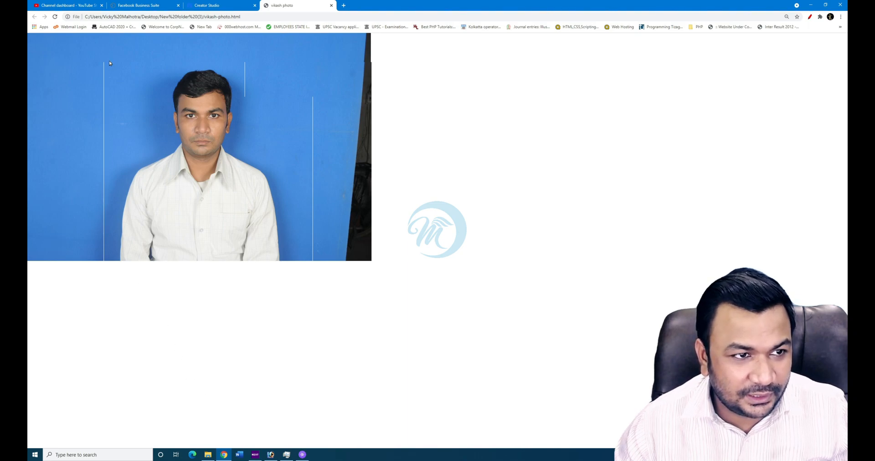
# - Drag photo pieces around the page to show they are separate slices, then open the images folder
pyautogui.moveTo(218, 56); pyautogui.dragTo(527, 86)
pyautogui.moveTo(225, 164); pyautogui.dragTo(167, 89)
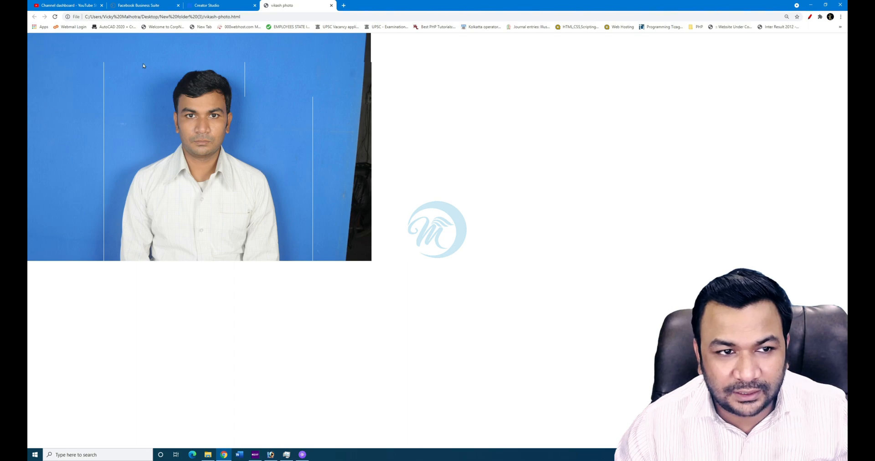
pyautogui.moveTo(67, 49); pyautogui.dragTo(379, 96)
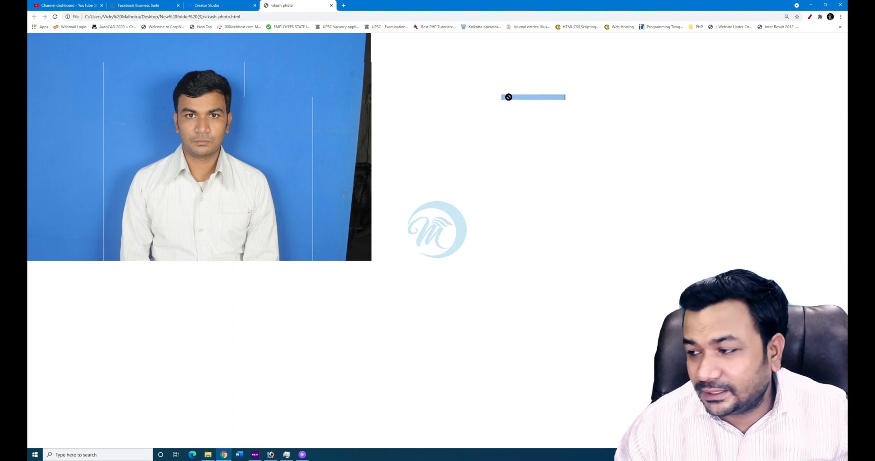
pyautogui.moveTo(509, 97); pyautogui.dragTo(320, 191)
pyautogui.scroll(2, 320, 191)
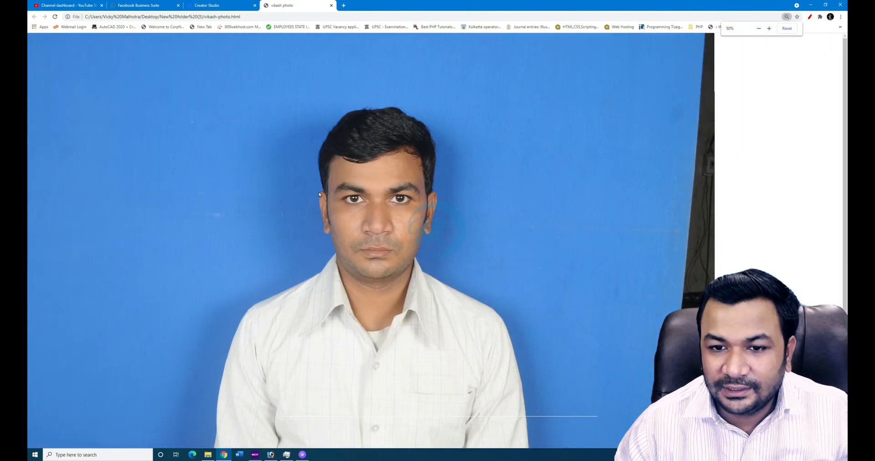
pyautogui.click(811, 5)
pyautogui.doubleClick(110, 69)
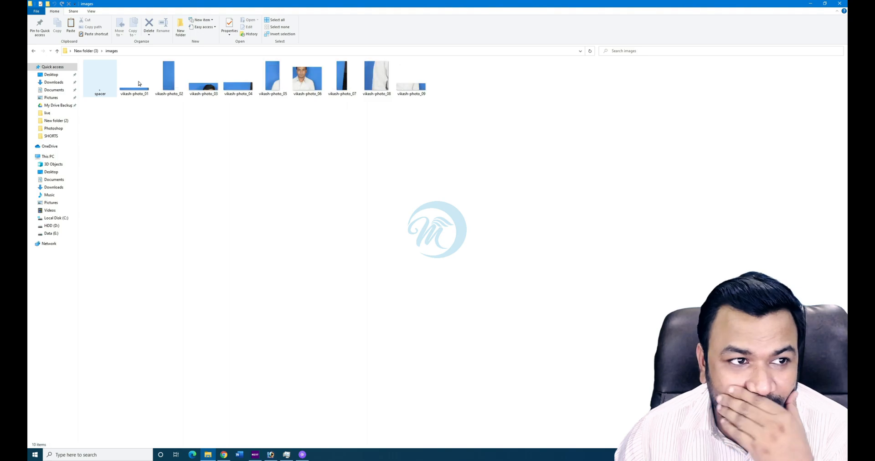
# - Enlarge the slice thumbnails, close the Chrome photo tab, and bring Photoshop back to the front
pyautogui.keyDown('ctrl'); pyautogui.scroll(5, 313, 175); pyautogui.keyUp('ctrl')
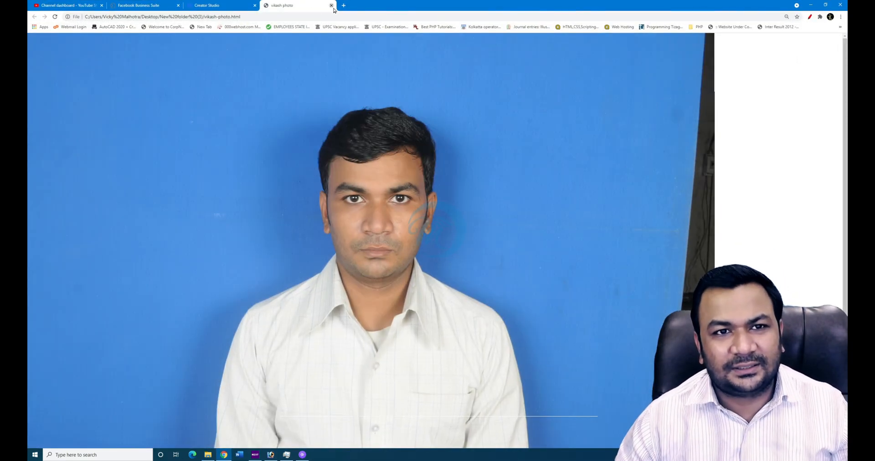
pyautogui.click(333, 6)
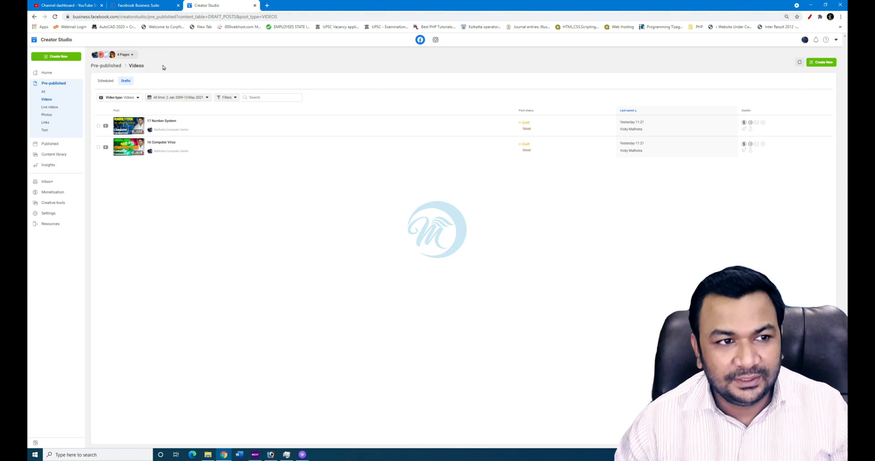
pyautogui.click(811, 4)
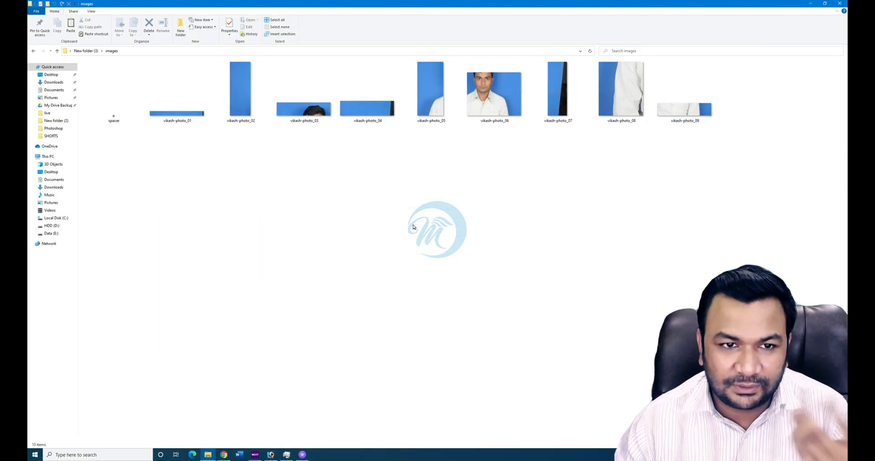
pyautogui.click(811, 3)
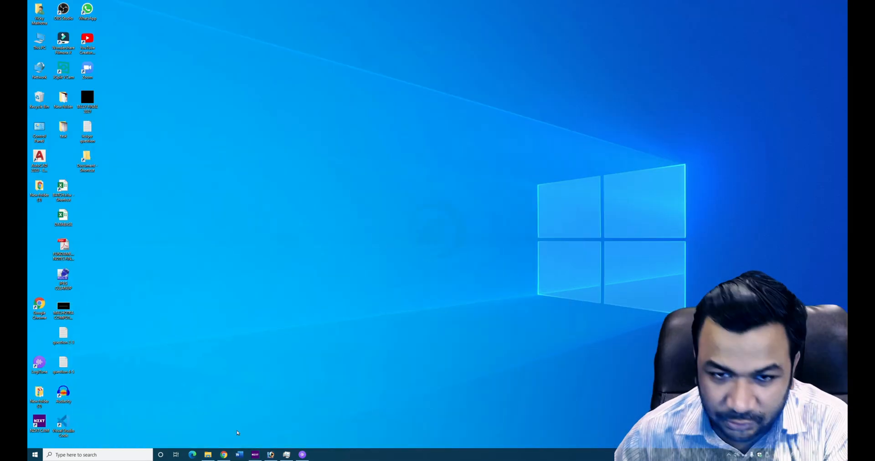
pyautogui.click(271, 455)
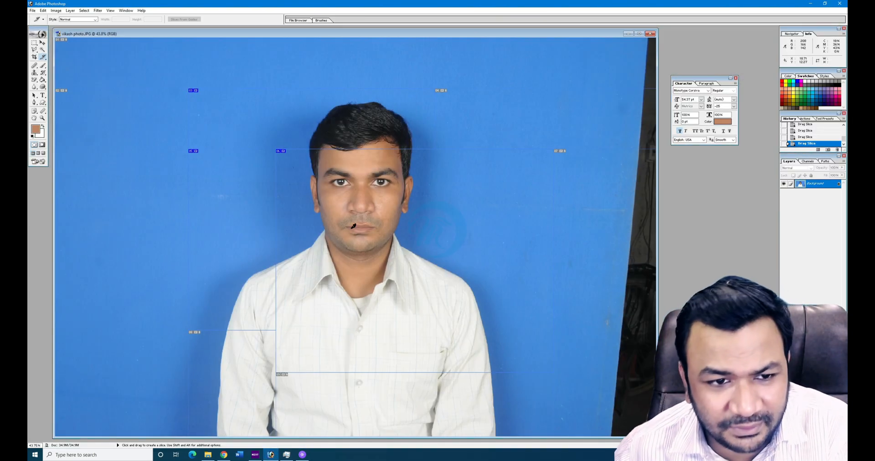
# - Step back in History to the Select Inverse state, removing the slices from the portrait
pyautogui.hotkey('ctrl', 'alt', 'z')
pyautogui.hotkey('ctrl', 'alt', 'z')
pyautogui.hotkey('ctrl', 'alt', 'z')
pyautogui.hotkey('ctrl', 'alt', 'z')
pyautogui.hotkey('ctrl', 'alt', 'z')
pyautogui.hotkey('ctrl', 'alt', 'z')
pyautogui.hotkey('ctrl', 'alt', 'z')
pyautogui.hotkey('ctrl', 'alt', 'z')
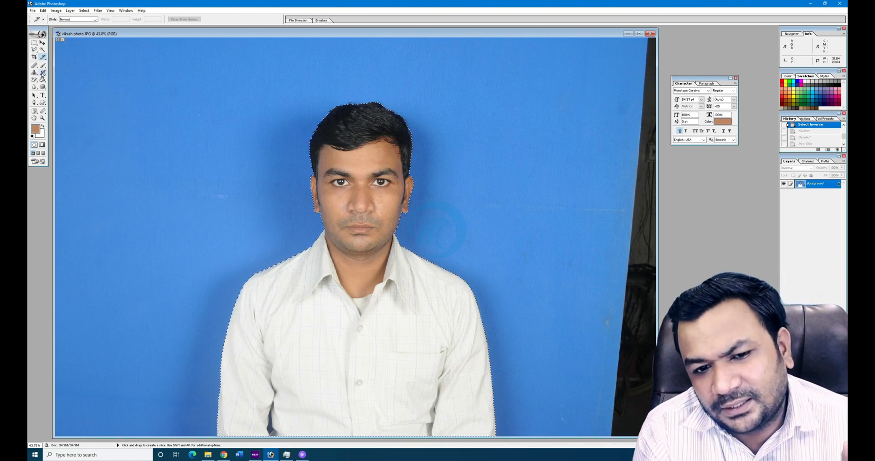
# - Set the background colour to red C60C0C, keep the brown foreground, and pick the Brush tool
pyautogui.click(36, 129)
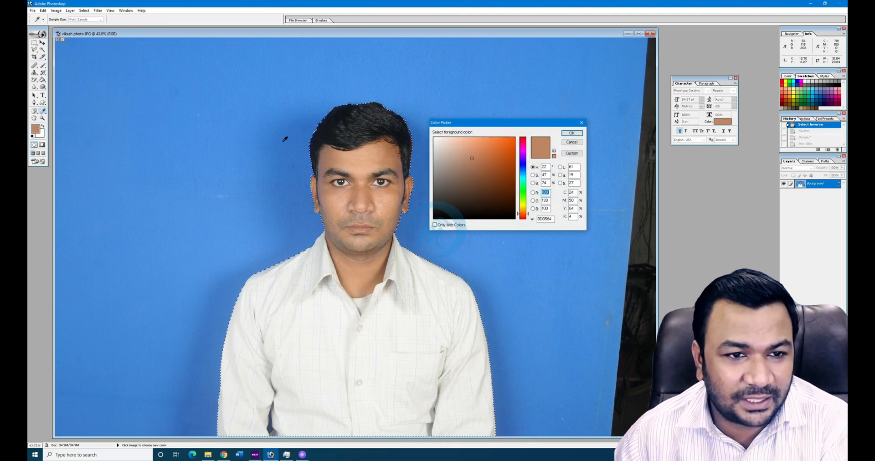
pyautogui.click(572, 142)
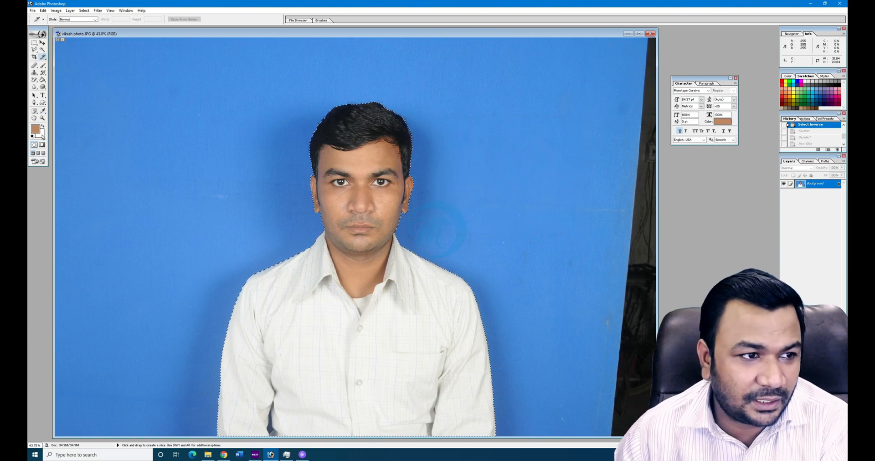
pyautogui.click(41, 136)
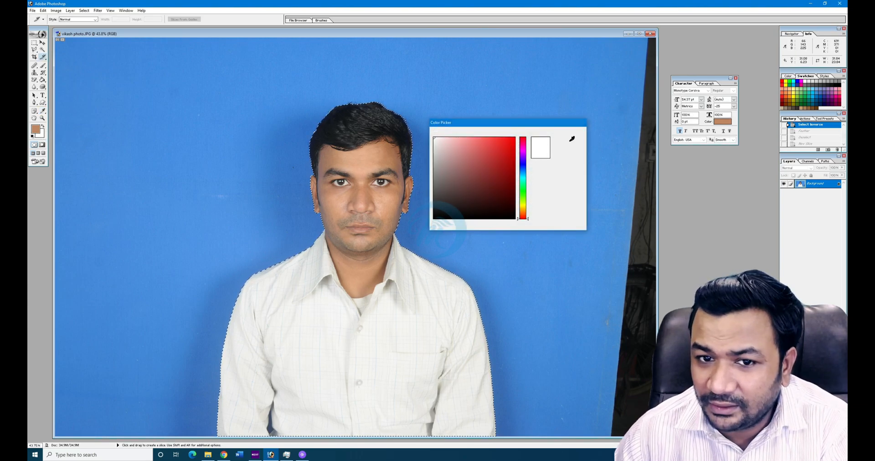
pyautogui.click(510, 155)
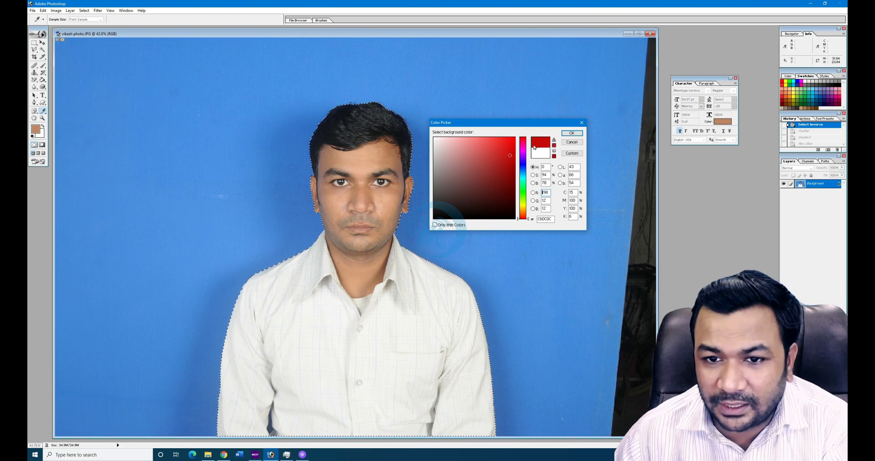
pyautogui.click(572, 133)
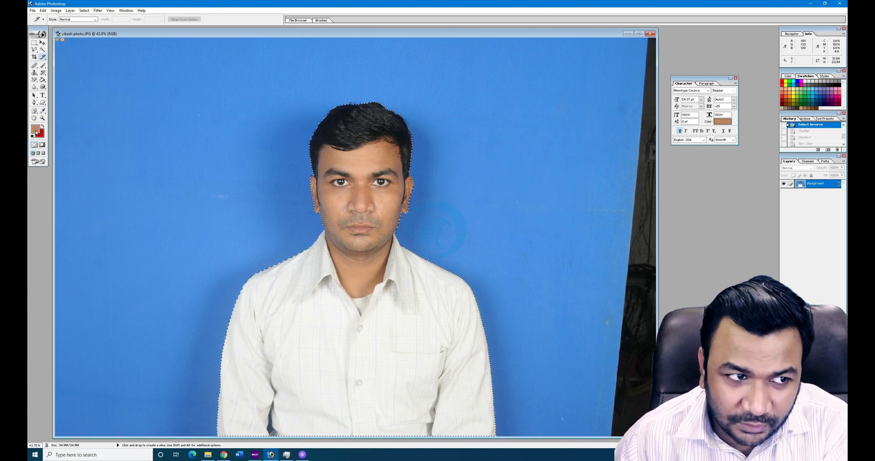
pyautogui.click(43, 65)
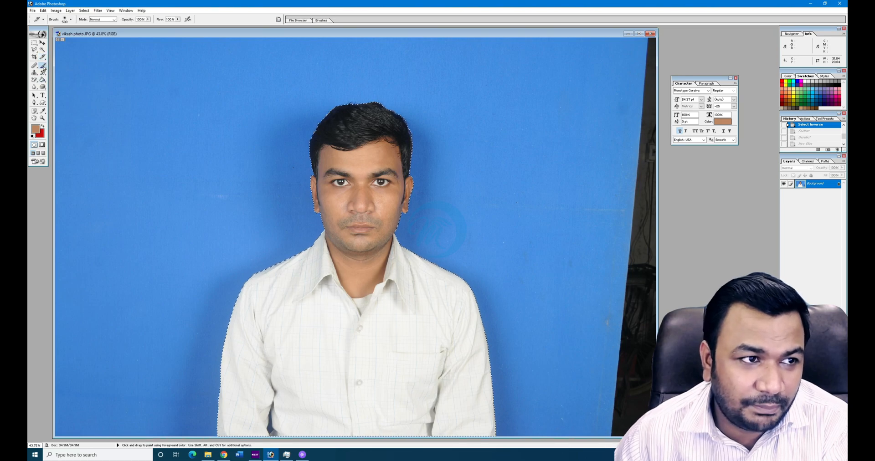
# - Paint brown skin-coloured dabs and a stroke over the man's chin, neck and collar
pyautogui.click(149, 78)
pyautogui.click(148, 77)
pyautogui.click(148, 77)
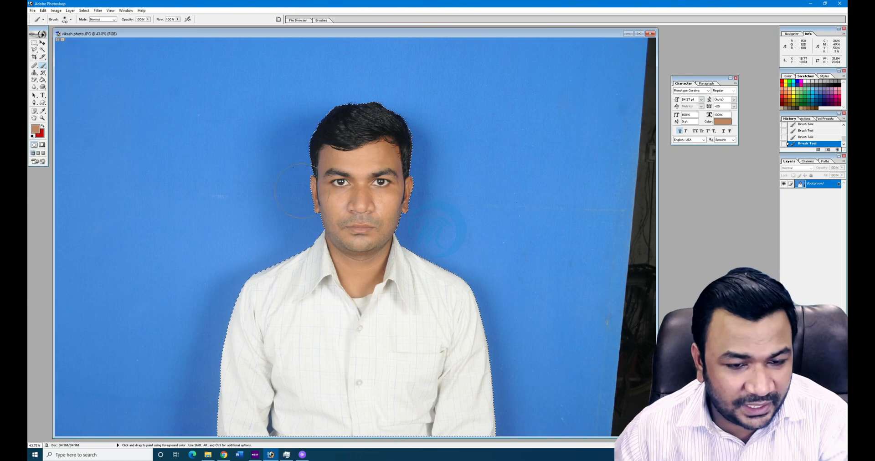
pyautogui.moveTo(333, 269); pyautogui.dragTo(338, 306)
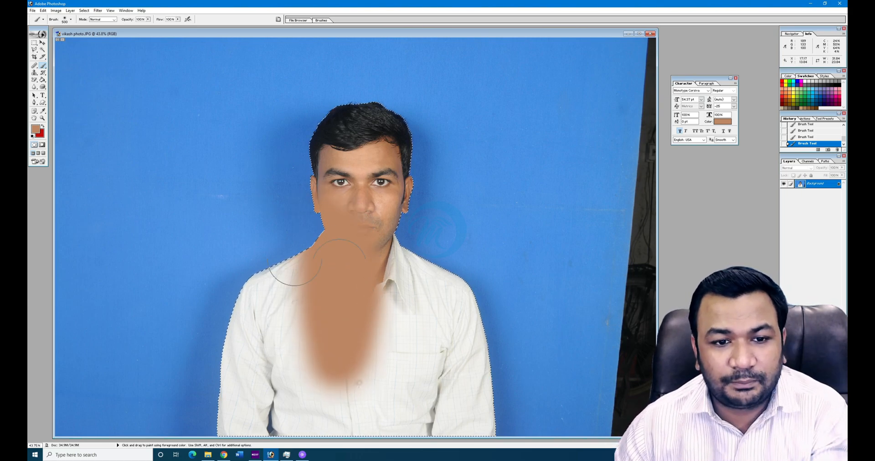
pyautogui.click(393, 312)
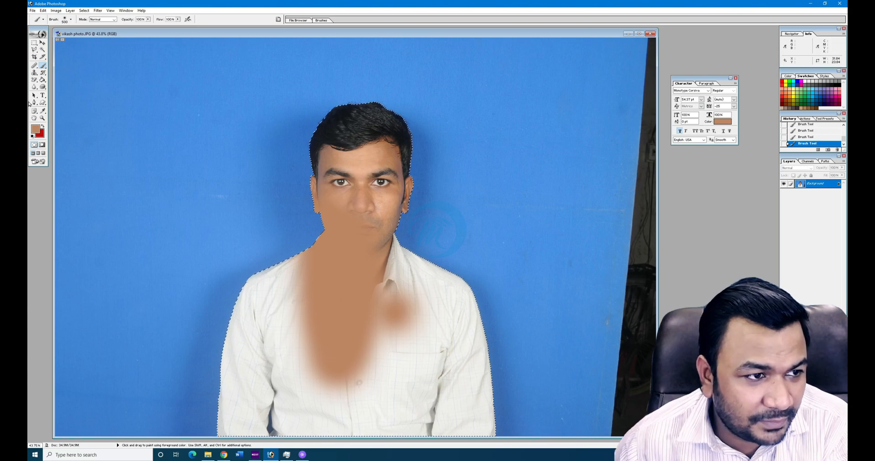
# - Switch to the plain Eraser and draw red zigzag strokes across the shirt
pyautogui.click(34, 80)
pyautogui.click(49, 81)
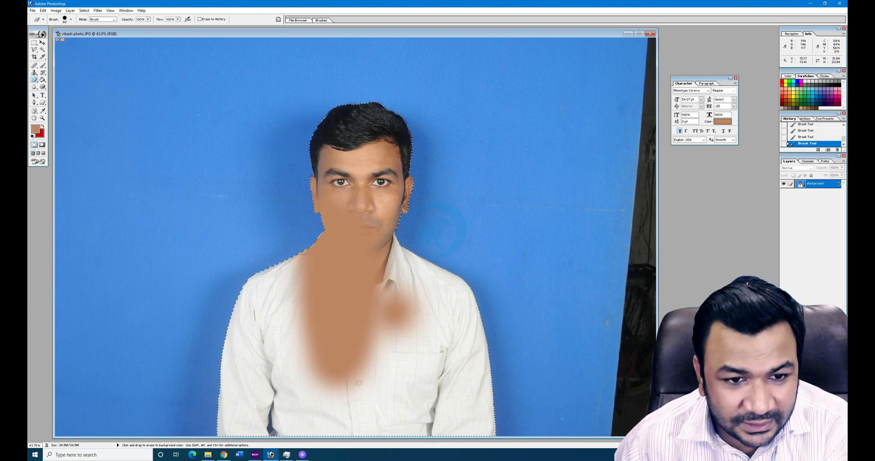
pyautogui.moveTo(274, 368)
pyautogui.mouseDown()
pyautogui.moveTo(308, 339)
pyautogui.moveTo(352, 252)
pyautogui.mouseUp()
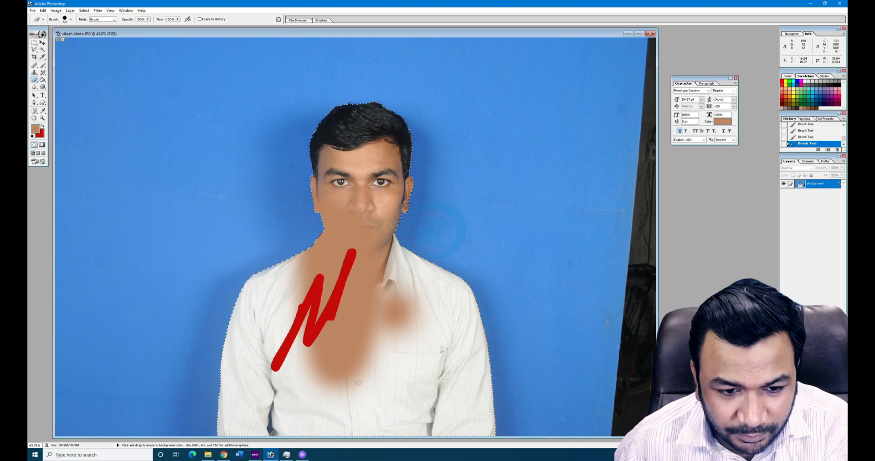
pyautogui.moveTo(342, 396); pyautogui.dragTo(366, 393)
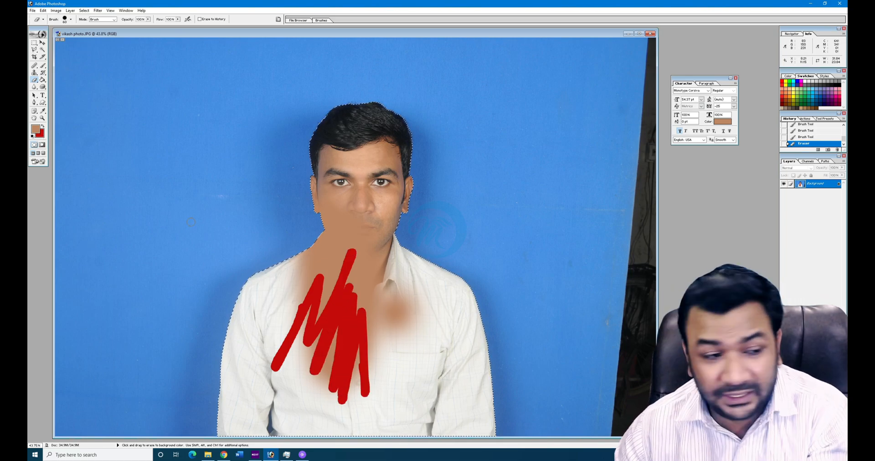
# - Swap foreground and background colours repeatedly, then reset them to default black and white
pyautogui.click(43, 127)
pyautogui.click(44, 128)
pyautogui.click(43, 128)
pyautogui.click(44, 128)
pyautogui.click(43, 128)
pyautogui.click(43, 128)
pyautogui.click(44, 128)
pyautogui.click(44, 128)
pyautogui.click(43, 128)
pyautogui.click(43, 128)
pyautogui.click(43, 127)
pyautogui.click(44, 127)
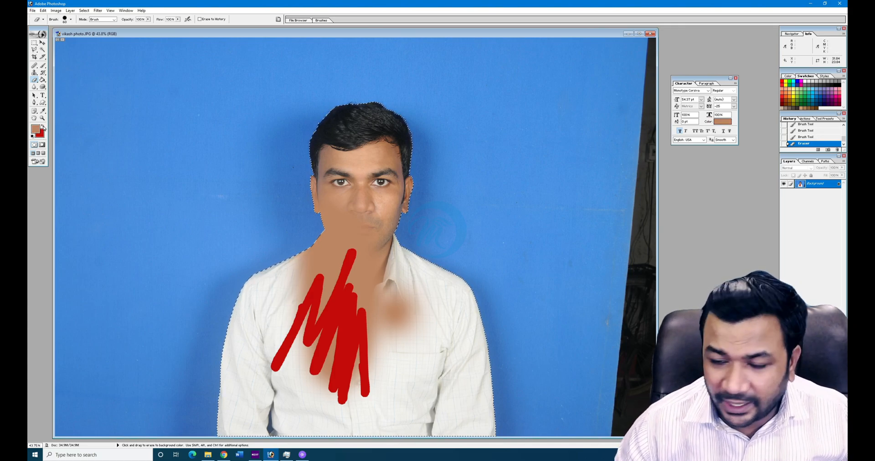
pyautogui.click(43, 128)
pyautogui.click(44, 128)
pyautogui.click(33, 138)
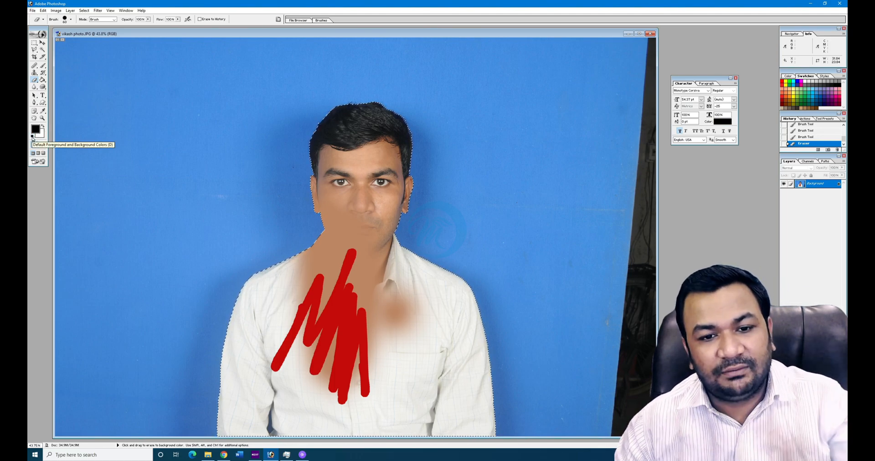
# - Close the painted portrait without saving, then double-click the empty workspace to open an image
pyautogui.click(653, 35)
pyautogui.click(441, 166)
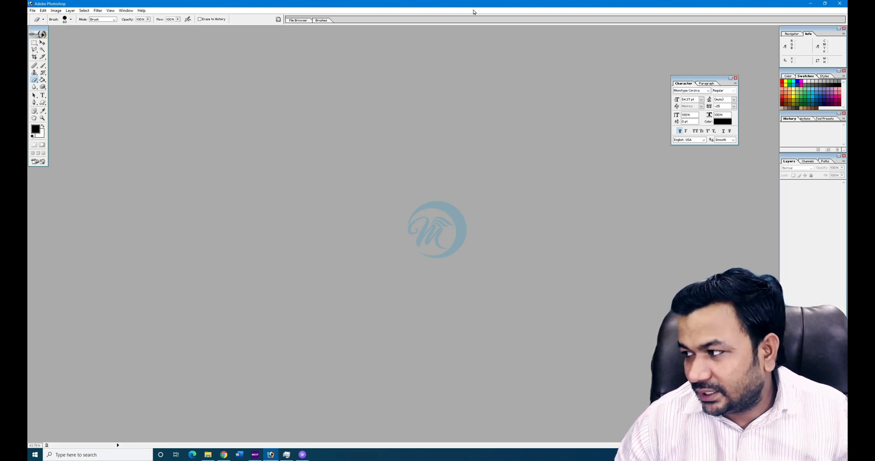
pyautogui.doubleClick(280, 136)
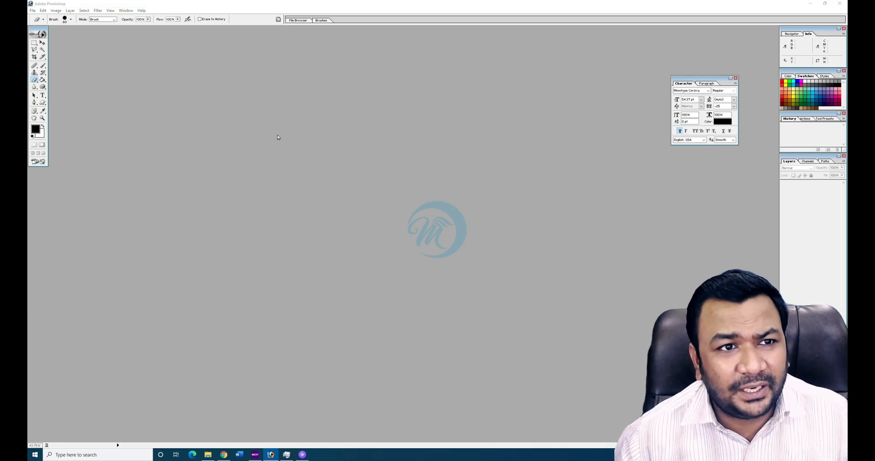